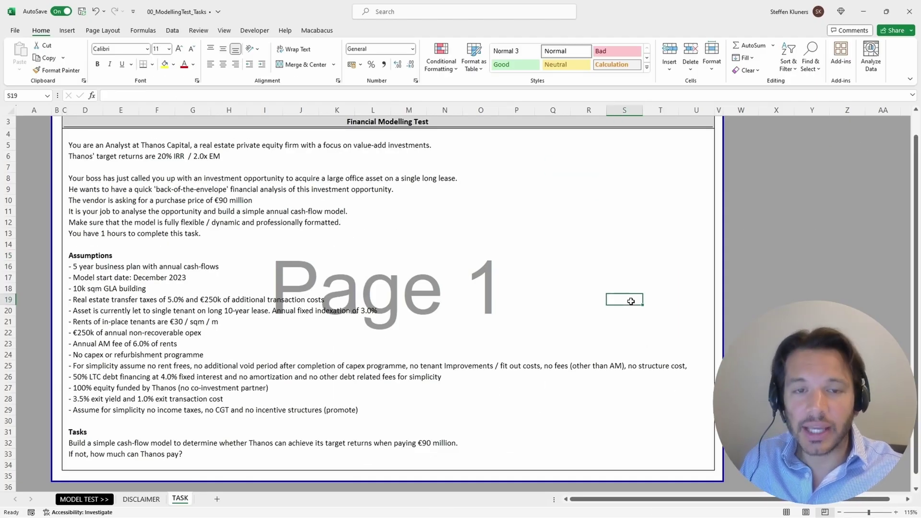
# - Insert a new worksheet and place a copy of it at the end of the workbook
pyautogui.hotkey('alt', 'i')
pyautogui.press('w')
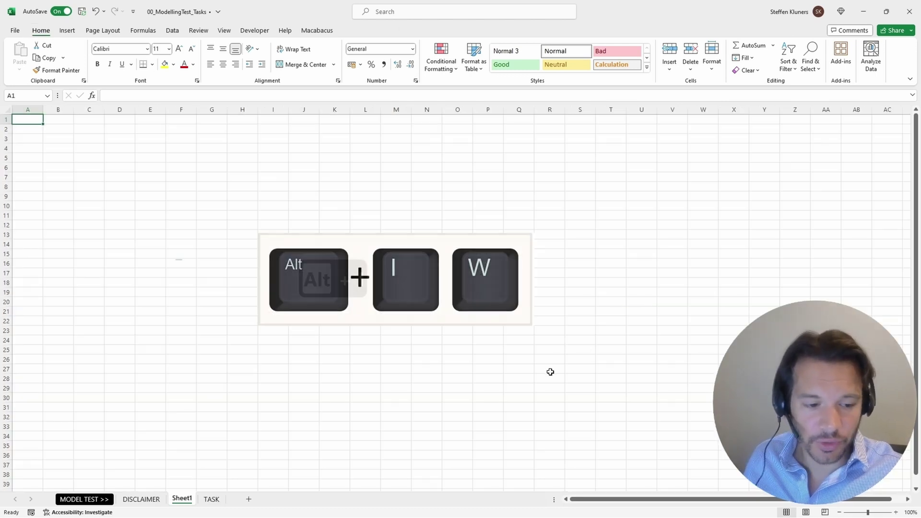
pyautogui.hotkey('alt', 'h')
pyautogui.press('o')
pyautogui.press('m')
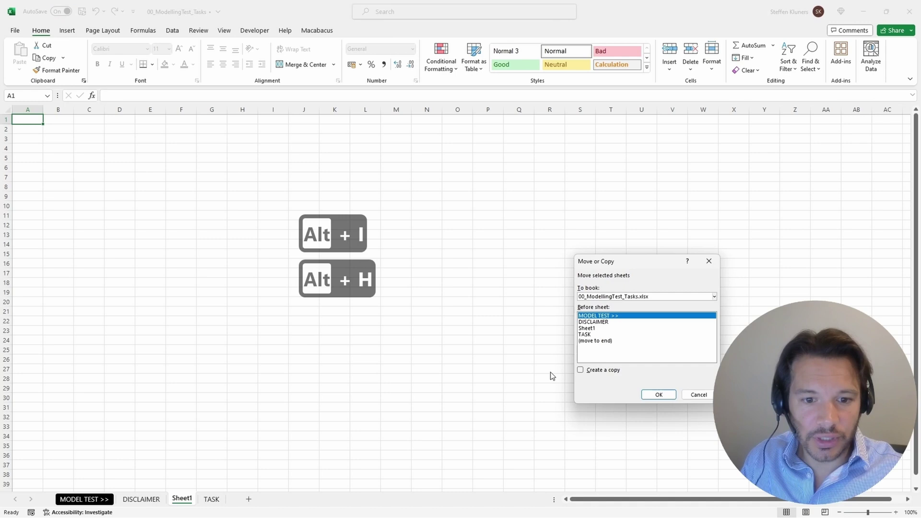
pyautogui.hotkey('alt', 'c')
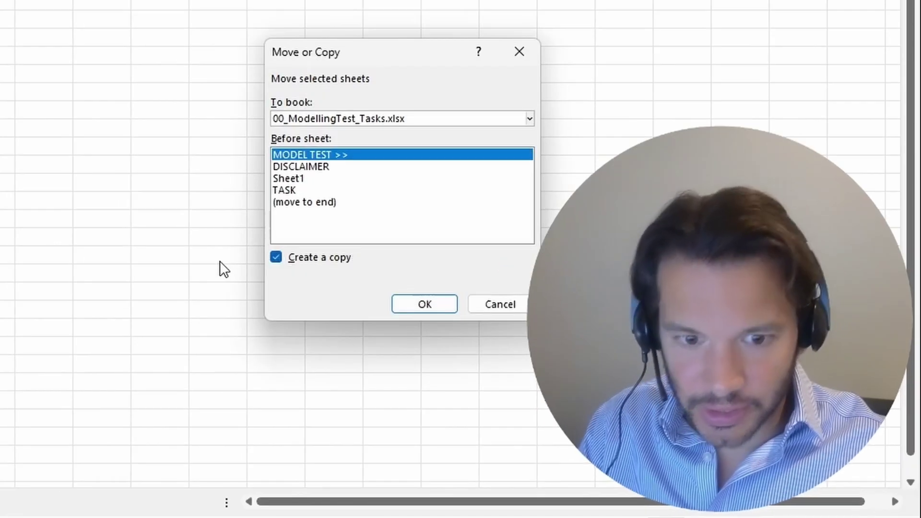
pyautogui.press('Down')
pyautogui.press('Down')
pyautogui.press('Down')
pyautogui.press('Down')
pyautogui.press('Tab')
pyautogui.press('Tab')
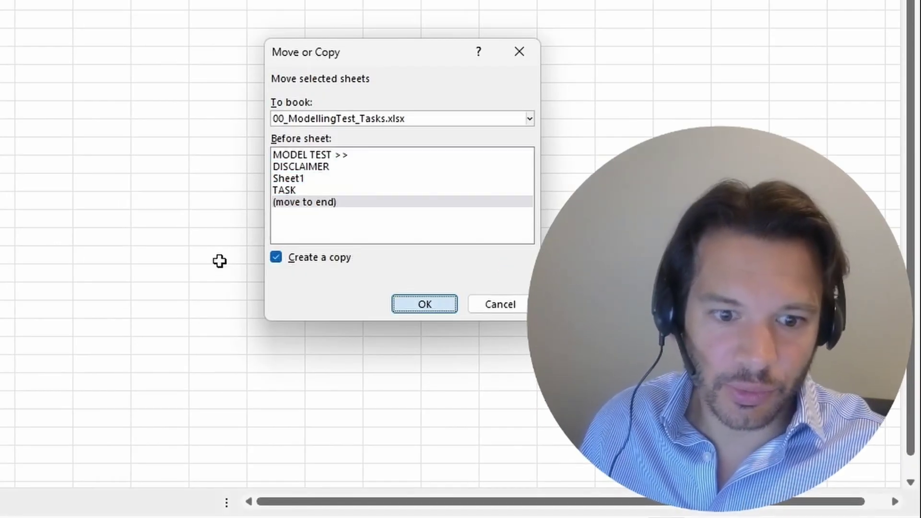
pyautogui.press('Return')
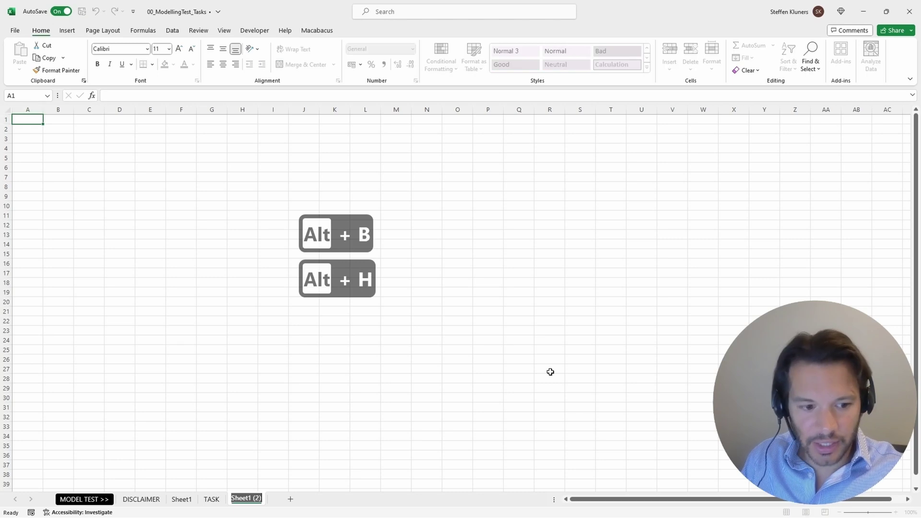
# - Rename the copied sheet tab to CFs
pyautogui.press('BackSpace')
pyautogui.write('C')
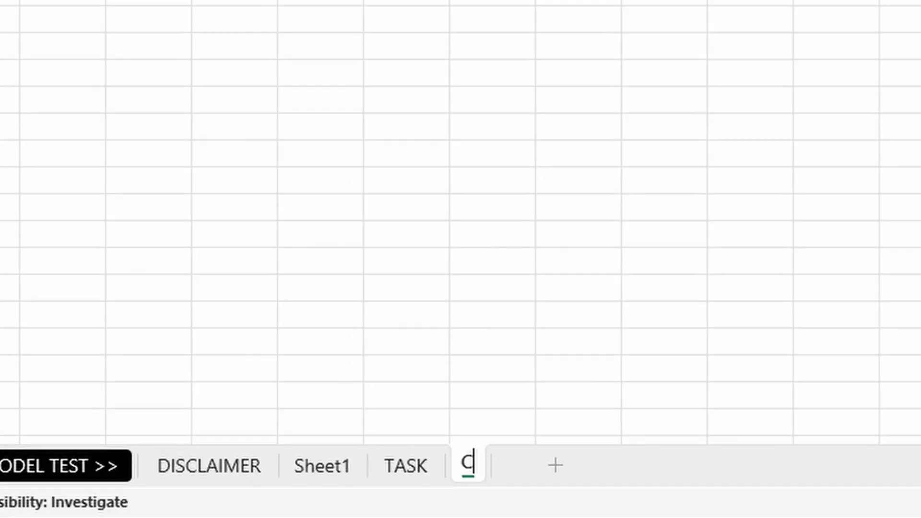
pyautogui.write('Fs')
pyautogui.press('Return')
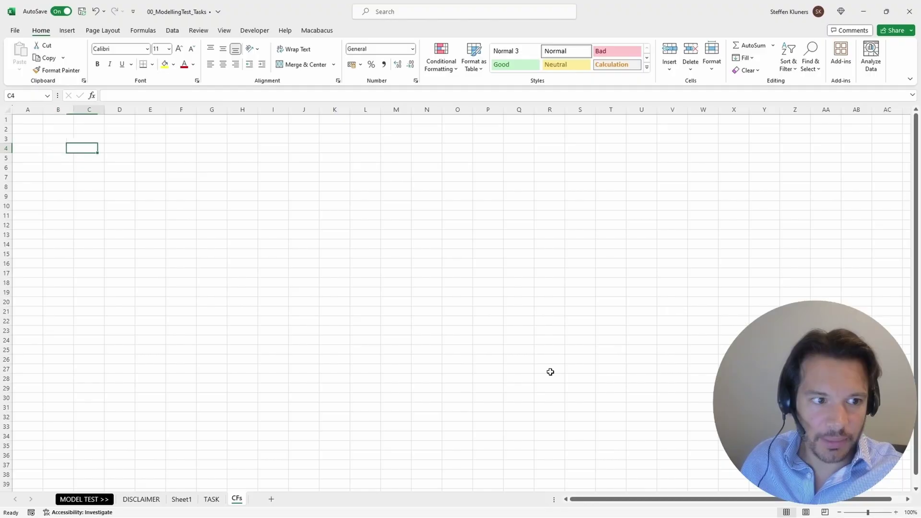
# - Add a top border along row 3 starting at B3
pyautogui.press('Up')
pyautogui.press('Left')
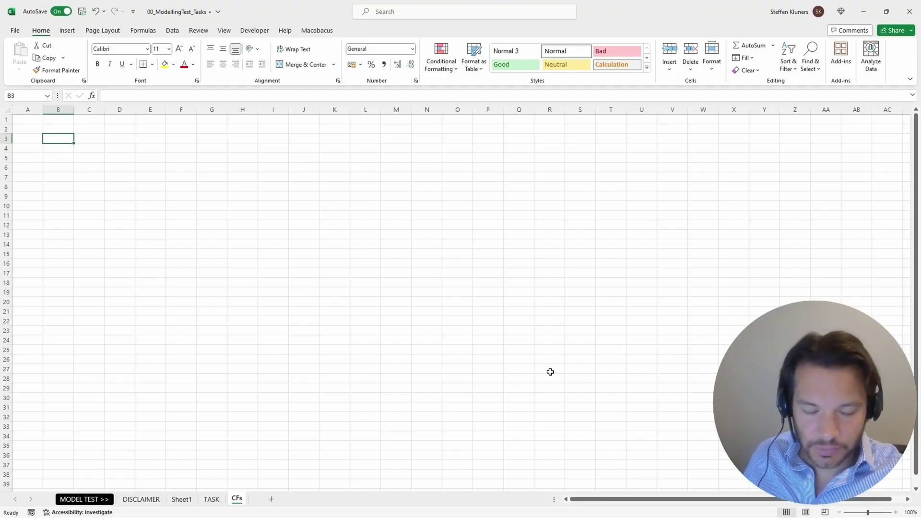
pyautogui.scroll(5, 389, 299)
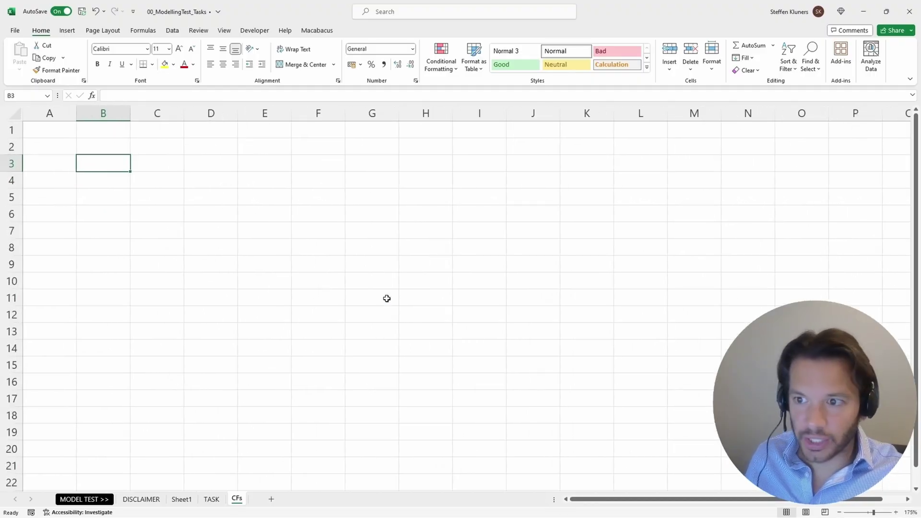
pyautogui.hotkey('shift', 'Right')
pyautogui.hotkey('shift', 'Right')
pyautogui.hotkey('shift', 'Right')
pyautogui.hotkey('shift', 'Right')
pyautogui.hotkey('shift', 'Right')
pyautogui.hotkey('shift', 'Right')
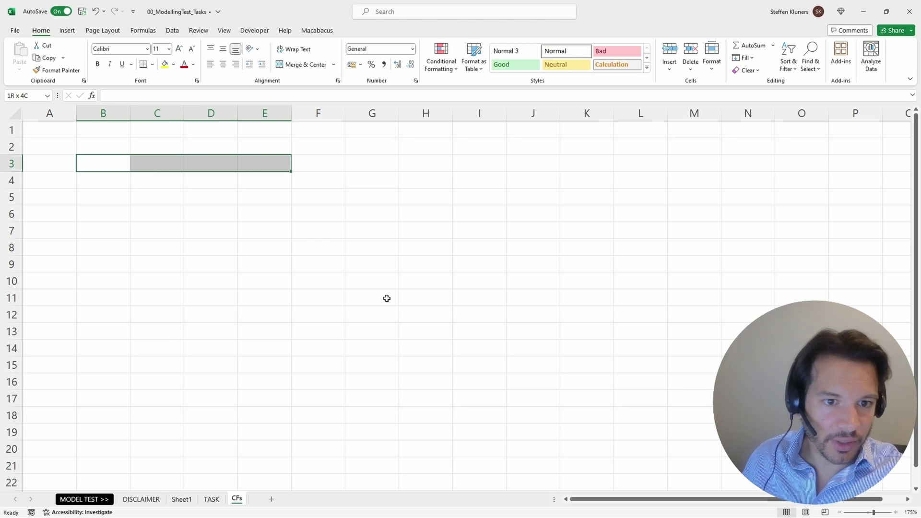
pyautogui.hotkey('shift', 'Right')
pyautogui.hotkey('shift', 'Right')
pyautogui.hotkey('shift', 'Right')
pyautogui.hotkey('shift', 'Right')
pyautogui.hotkey('shift', 'Right')
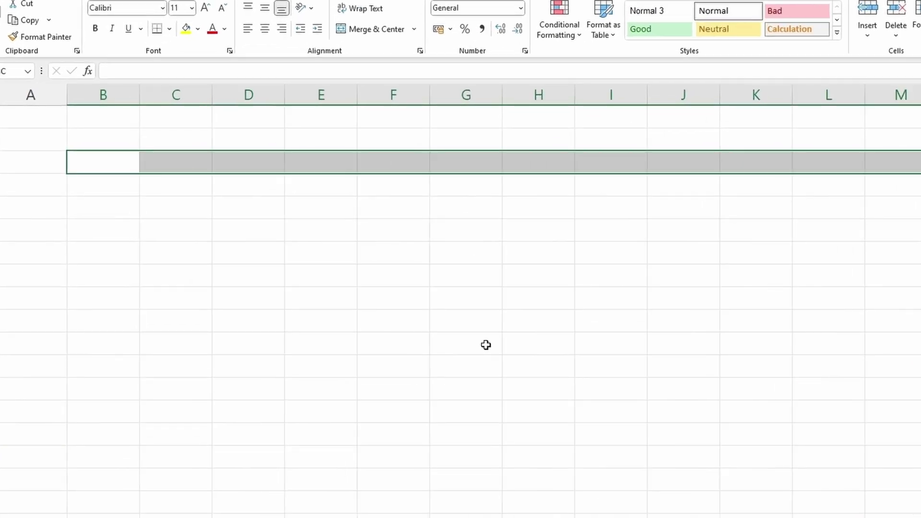
pyautogui.hotkey('alt', 'h')
pyautogui.press('b')
pyautogui.press('p')
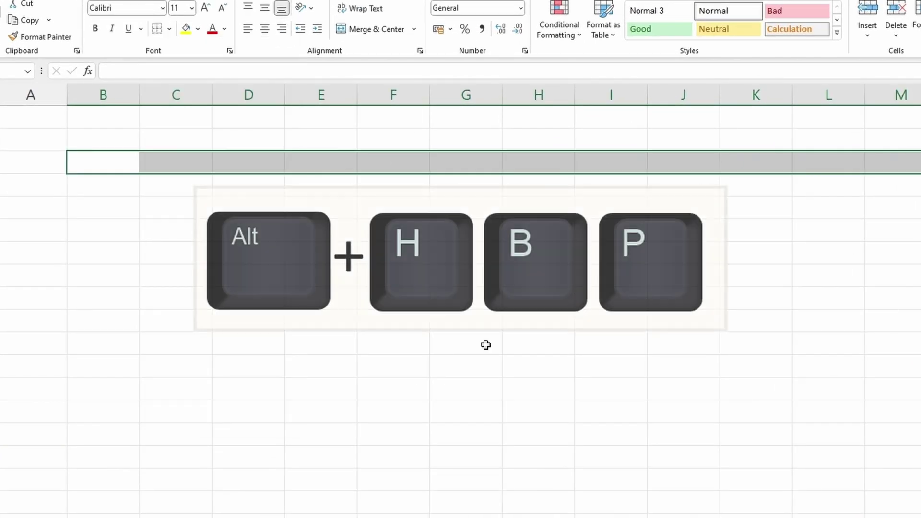
pyautogui.press('Home')
# - Enter the bold title 'Project Back-of-the-envelope' in B2
pyautogui.press('Right')
pyautogui.press('Up')
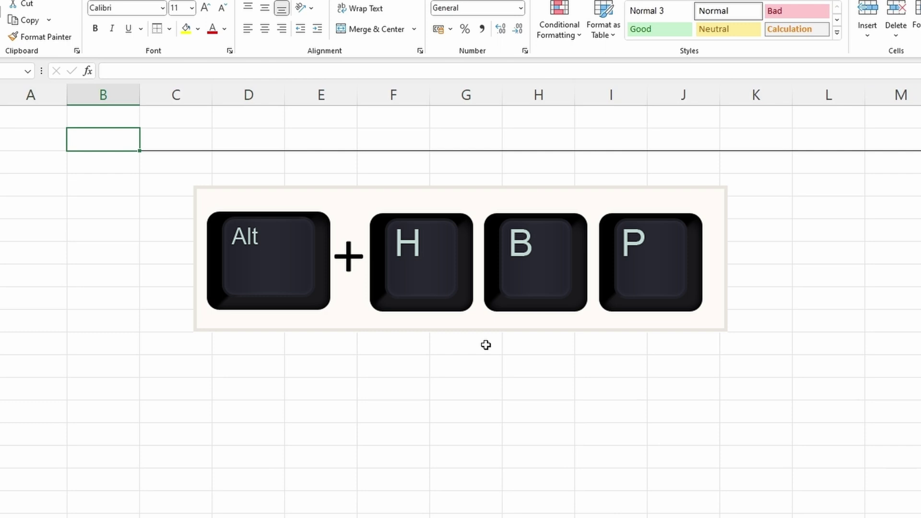
pyautogui.write('Proje')
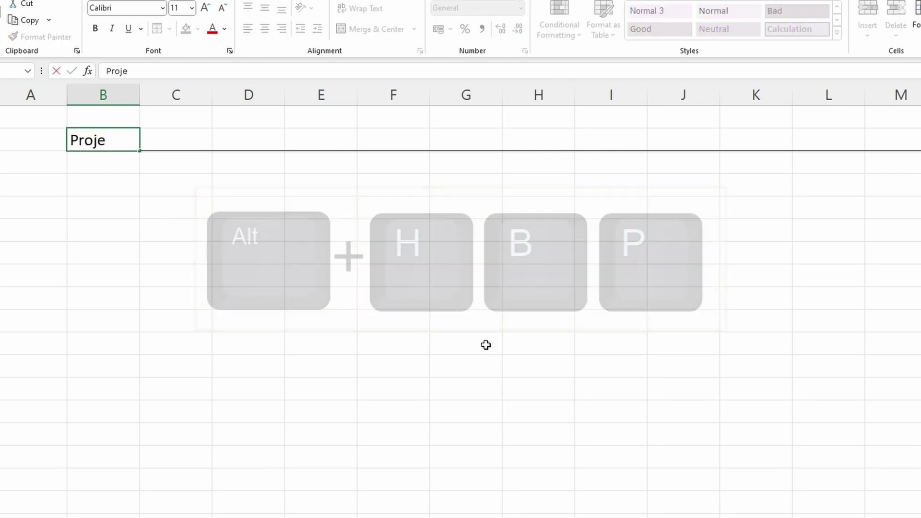
pyautogui.write('ct Back-of')
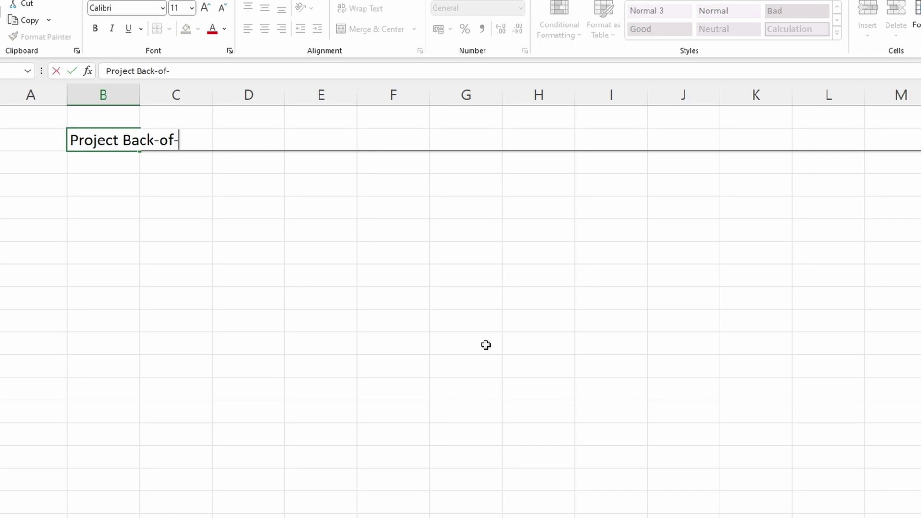
pyautogui.write('-the-envelope')
pyautogui.press('Return')
pyautogui.press('Up')
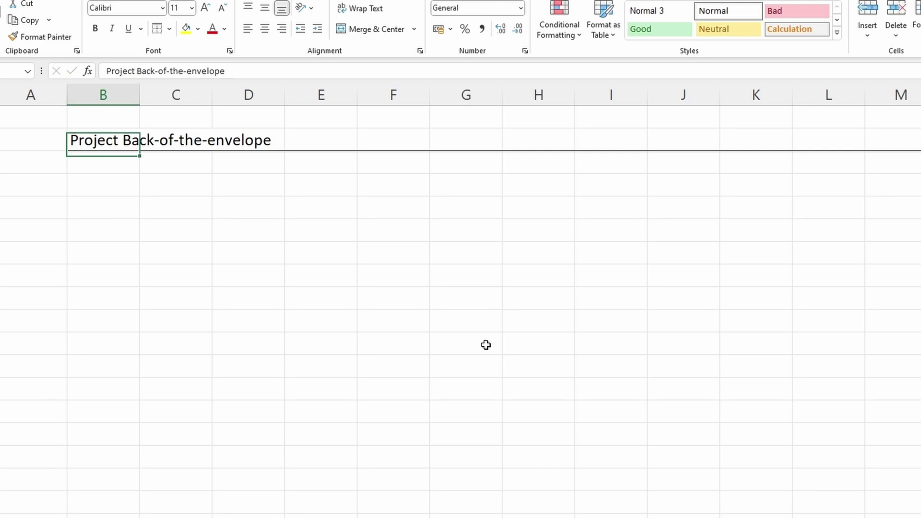
pyautogui.hotkey('ctrl', 'b')
# - Enter the italic note 'All financial in € '000' in B3
pyautogui.press('Down')
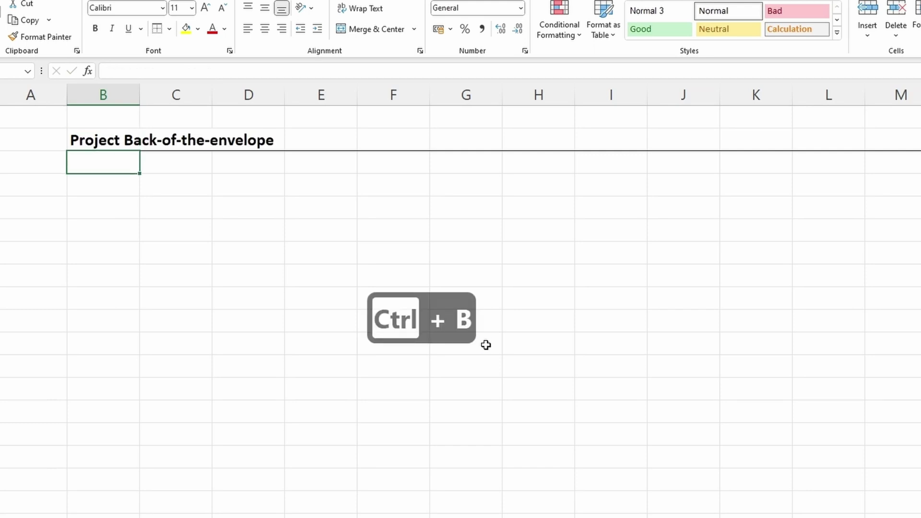
pyautogui.write('All fi')
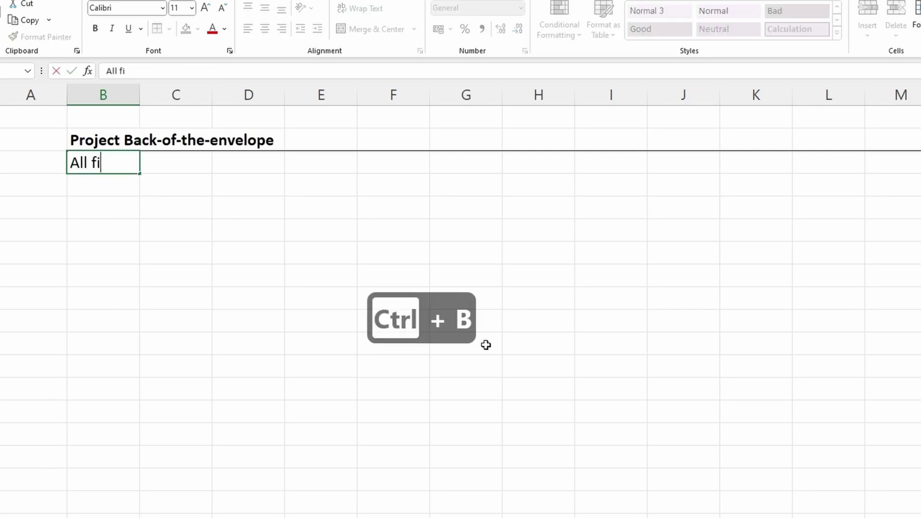
pyautogui.write('nancial in')
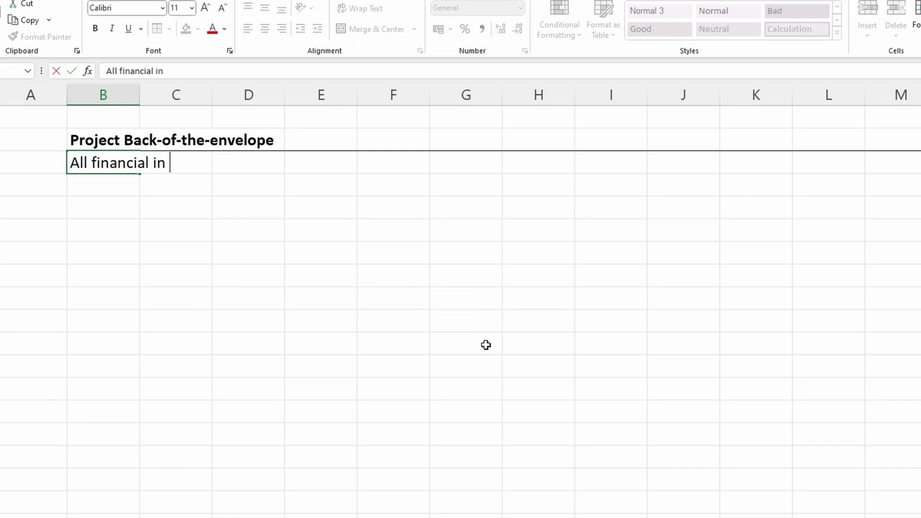
pyautogui.hotkey('ctrl', 'alt', '4')
pyautogui.write("'")
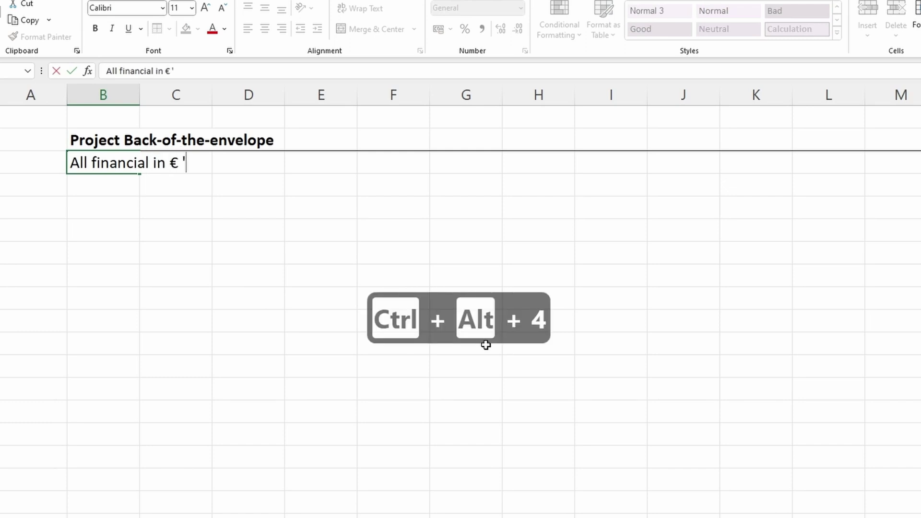
pyautogui.write('00')
pyautogui.press('Return')
pyautogui.press('Up')
pyautogui.press('F2')
pyautogui.write('0')
pyautogui.press('Return')
pyautogui.press('Up')
pyautogui.hotkey('ctrl', 'i')
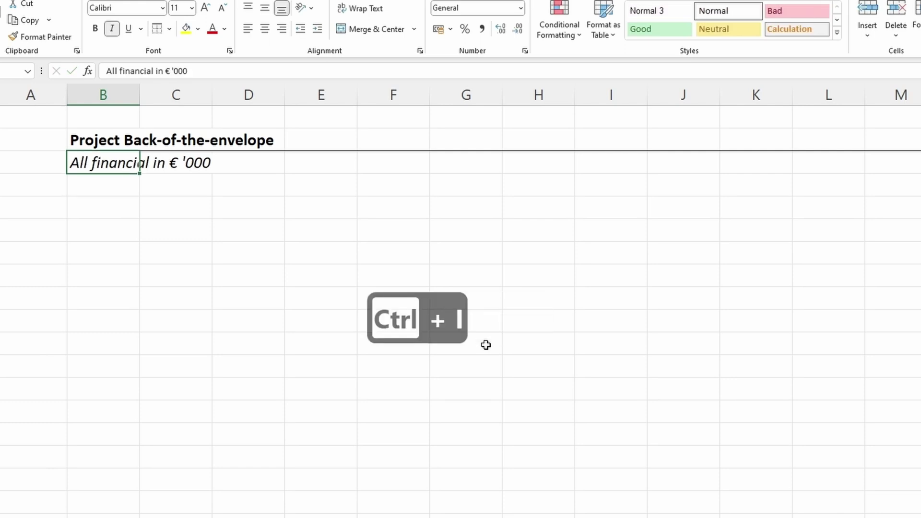
# - Select the two-row title block from B2 across to column I
pyautogui.press('Up')
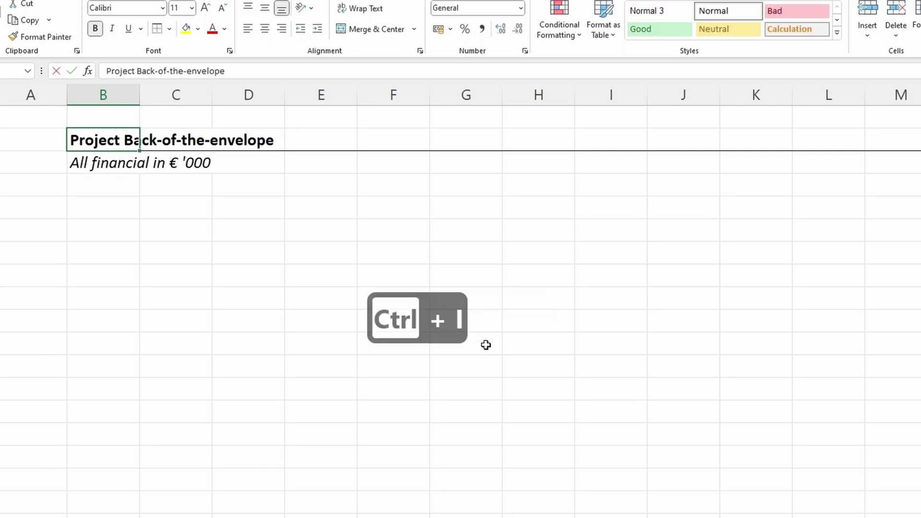
pyautogui.press('Left')
pyautogui.press('Right')
pyautogui.hotkey('shift', 'Down')
pyautogui.hotkey('shift', 'Right')
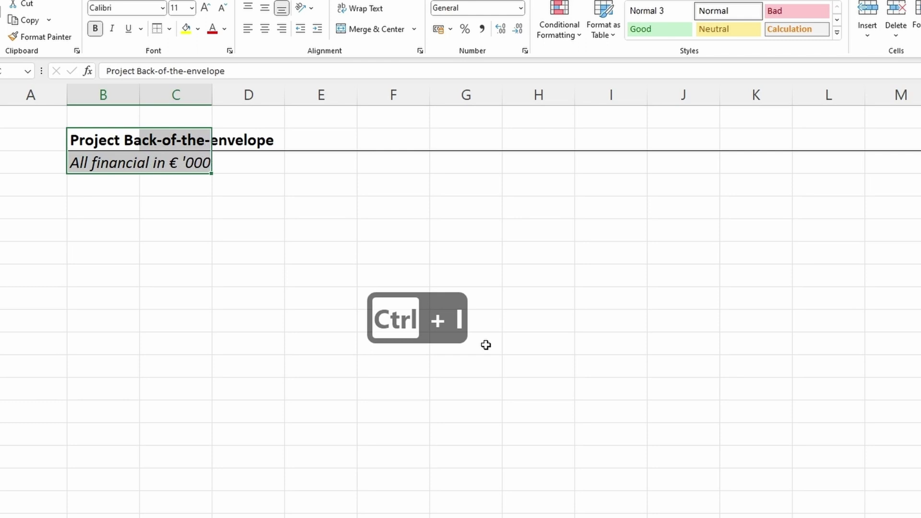
pyautogui.hotkey('shift', 'Right')
pyautogui.hotkey('shift', 'Right')
pyautogui.hotkey('shift', 'Right')
pyautogui.hotkey('shift', 'Right')
pyautogui.hotkey('shift', 'Right')
pyautogui.hotkey('shift', 'Left')
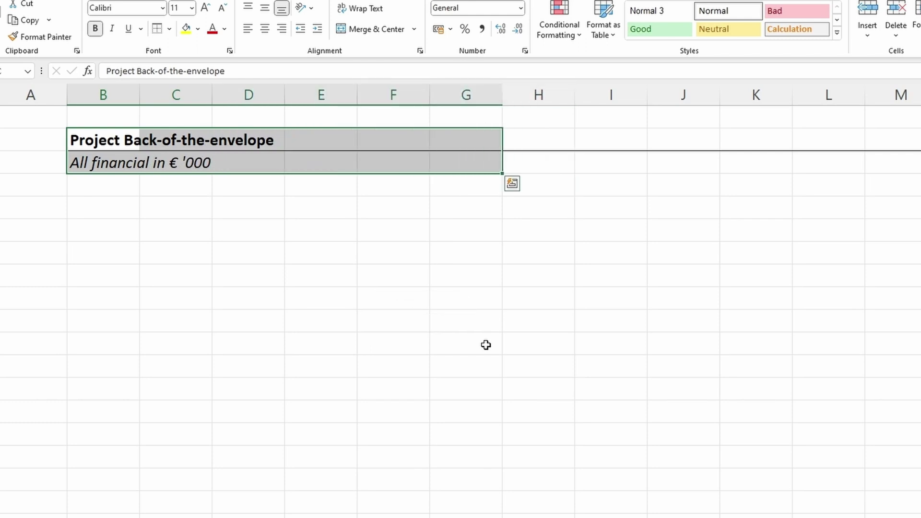
pyautogui.hotkey('shift', 'Right')
pyautogui.hotkey('shift', 'Right')
pyautogui.press('Down')
pyautogui.press('Down')
pyautogui.press('Down')
pyautogui.press('Down')
pyautogui.press('Down')
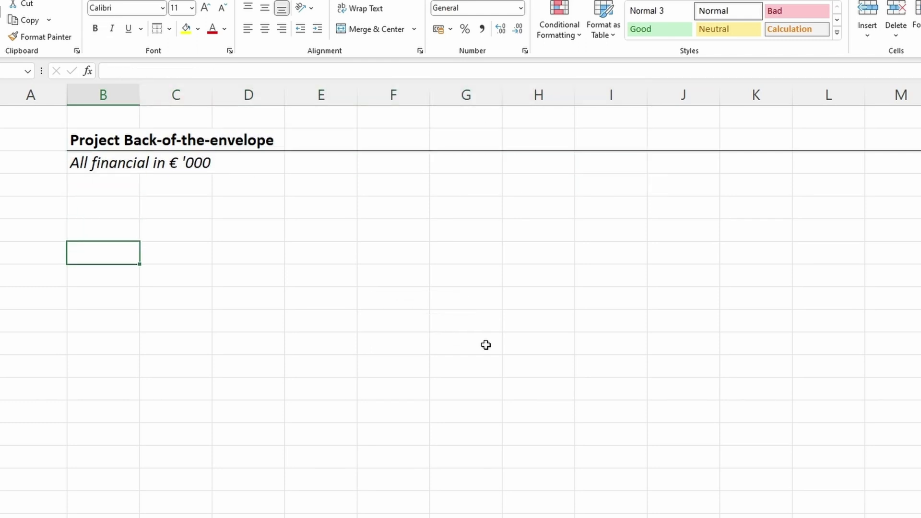
# - Type the ACQUISITIONS, GENERAL and RENTS headings in B5, B9 and B13
pyautogui.press('Up')
pyautogui.press('Up')
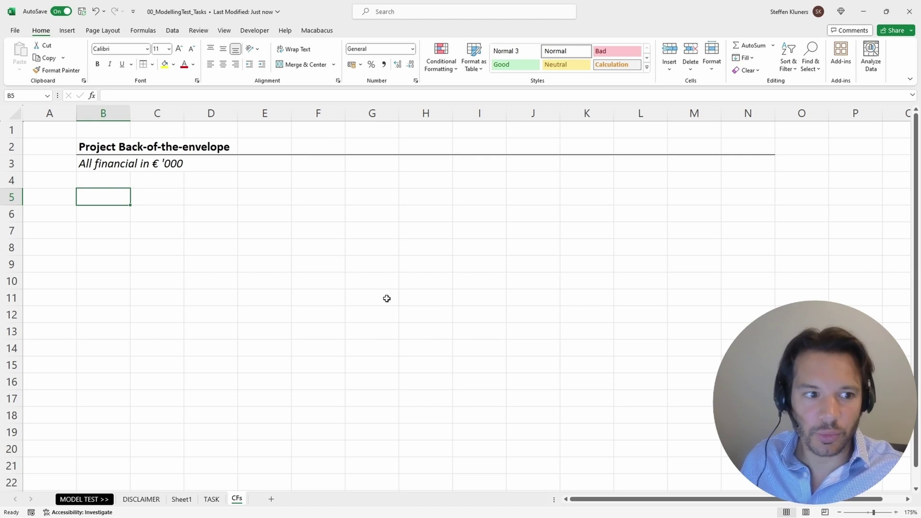
pyautogui.press('Down')
pyautogui.press('Up')
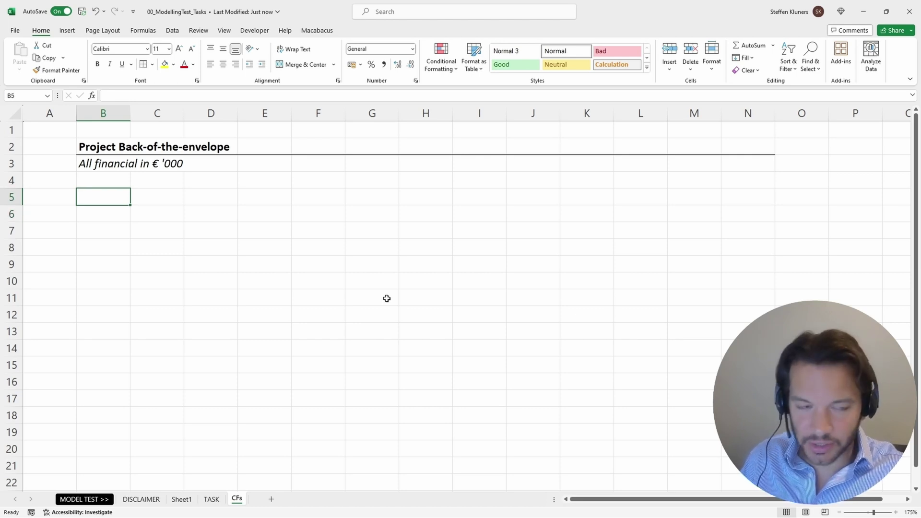
pyautogui.write('Ac')
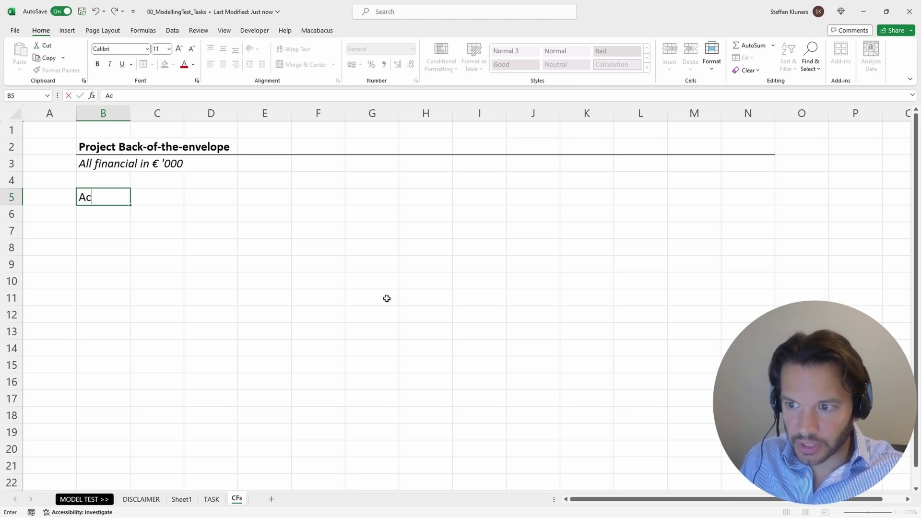
pyautogui.press('BackSpace')
pyautogui.press('BackSpace')
pyautogui.write('ACQ')
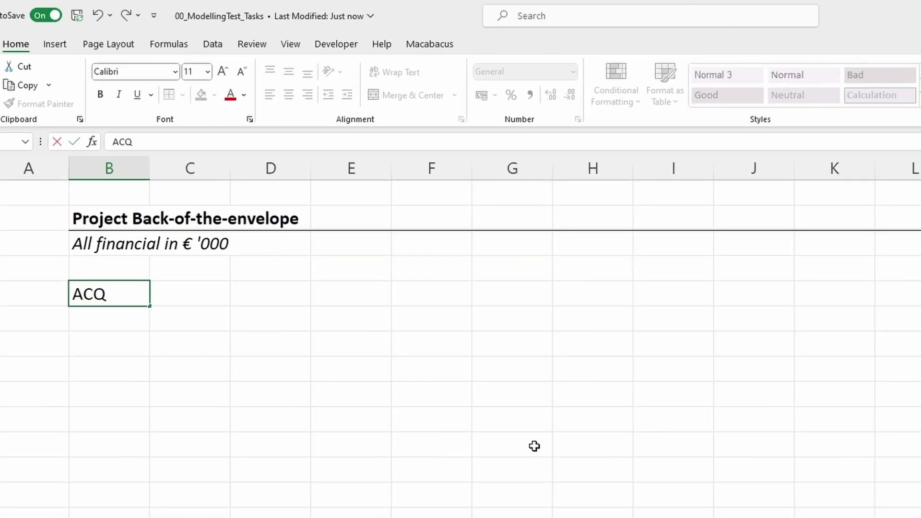
pyautogui.write('UISITIONS')
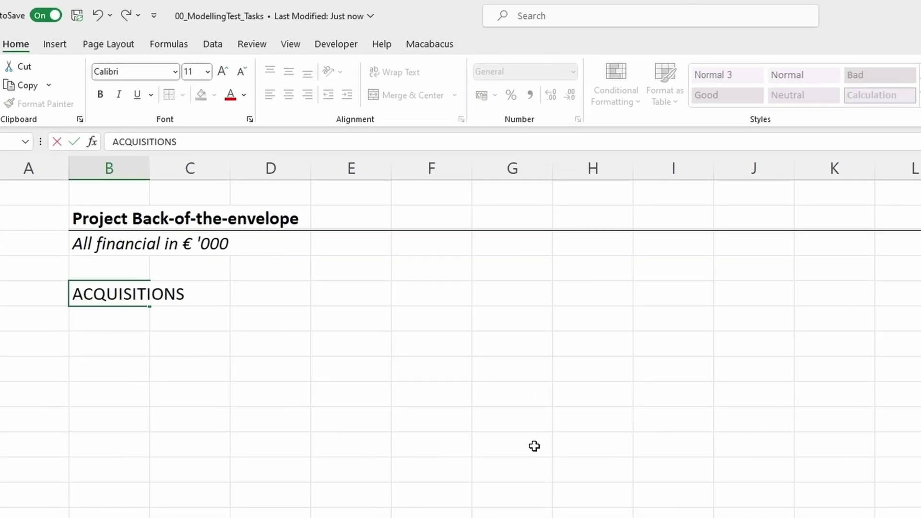
pyautogui.press('Return')
pyautogui.press('Down')
pyautogui.press('Down')
pyautogui.press('Down')
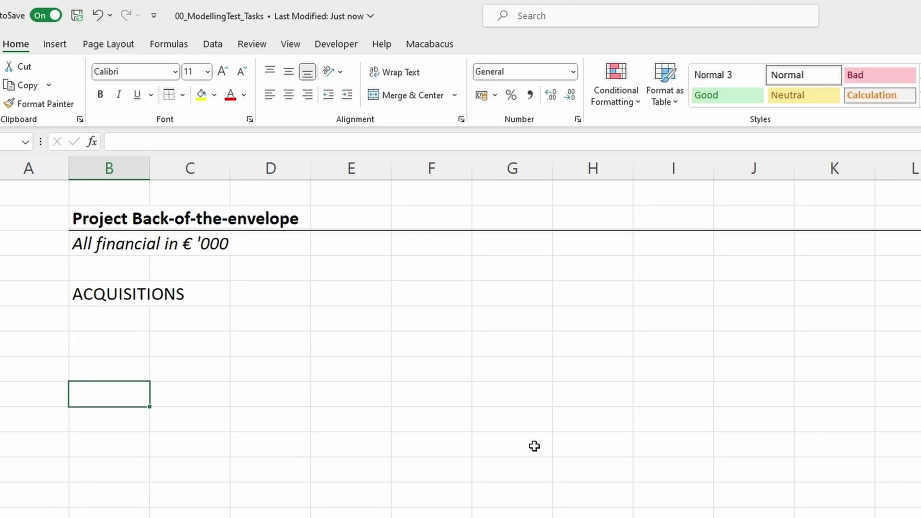
pyautogui.write('GENERAL')
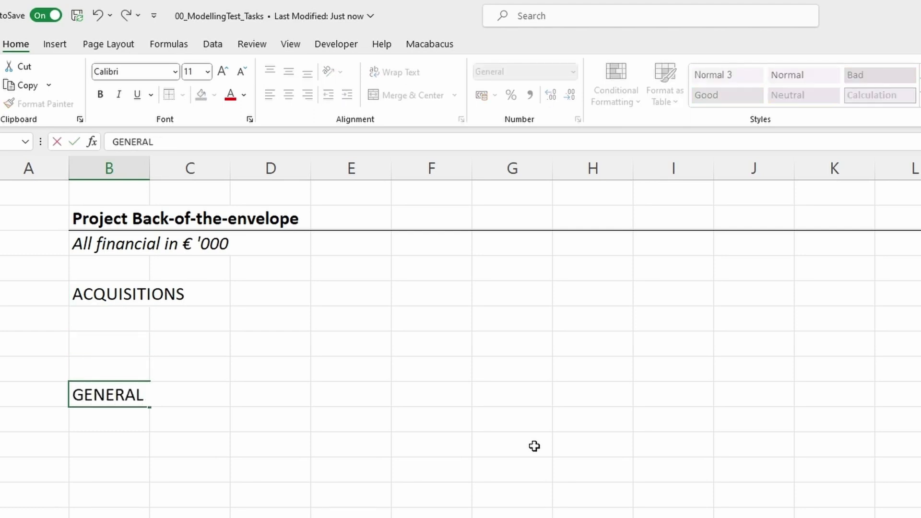
pyautogui.press('Return')
pyautogui.press('Down')
pyautogui.press('Down')
pyautogui.press('Down')
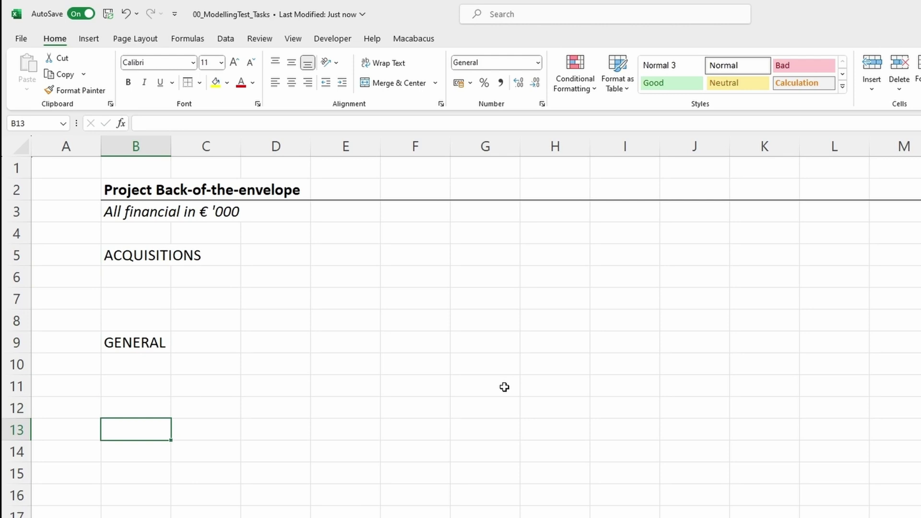
pyautogui.write('RENTS')
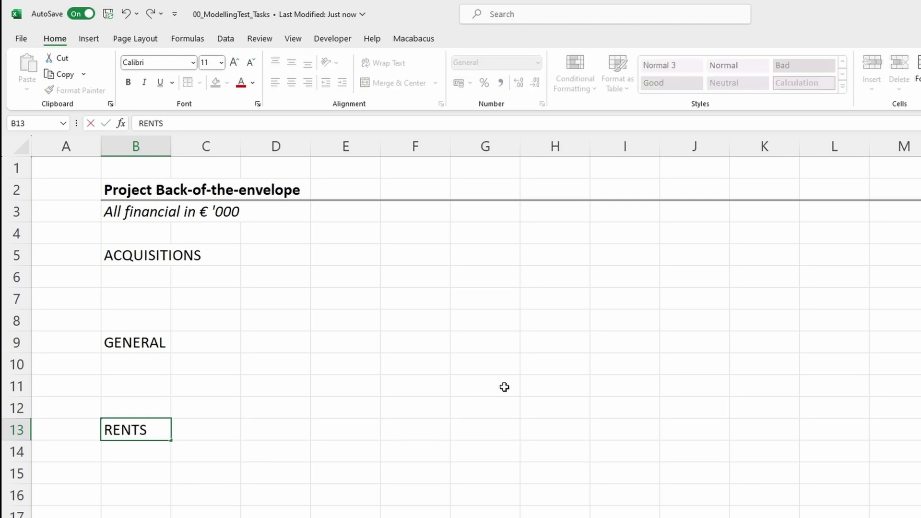
pyautogui.press('Tab')
# - Type the FINANCING, EXIT and OPEX & FEES headings in G5, G9 and G13
pyautogui.press('Up')
pyautogui.press('Up')
pyautogui.press('Up')
pyautogui.press('Up')
pyautogui.press('Up')
pyautogui.press('Up')
pyautogui.press('Right')
pyautogui.press('Right')
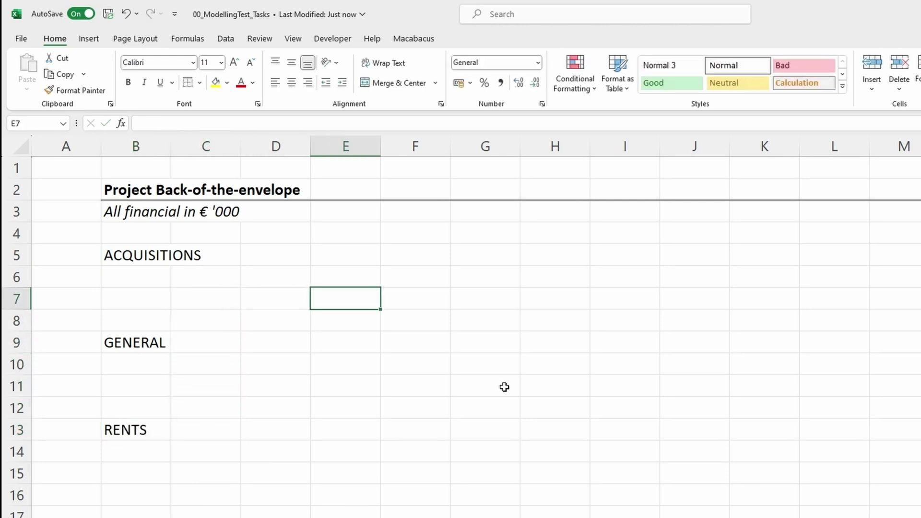
pyautogui.press('Up')
pyautogui.press('Up')
pyautogui.press('Right')
pyautogui.press('Right')
pyautogui.write('FINA')
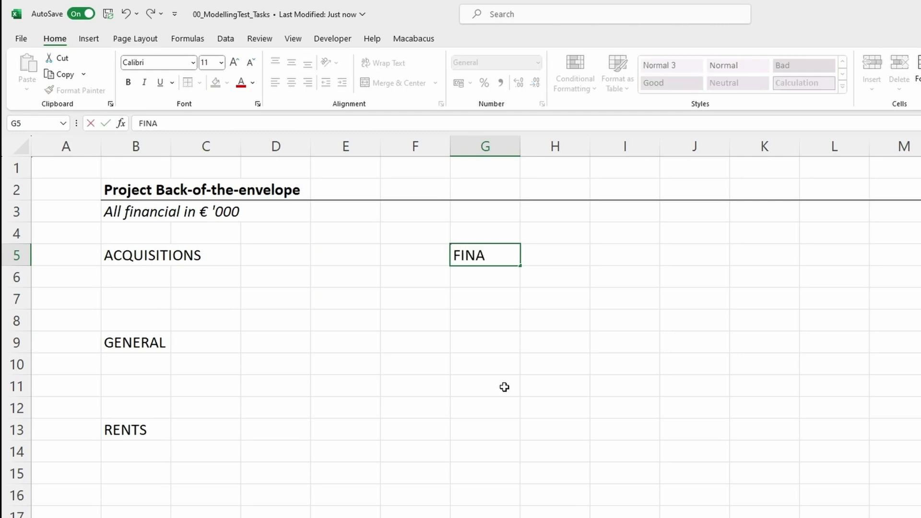
pyautogui.write('NCING')
pyautogui.press('Down')
pyautogui.press('Down')
pyautogui.press('Down')
pyautogui.press('Down')
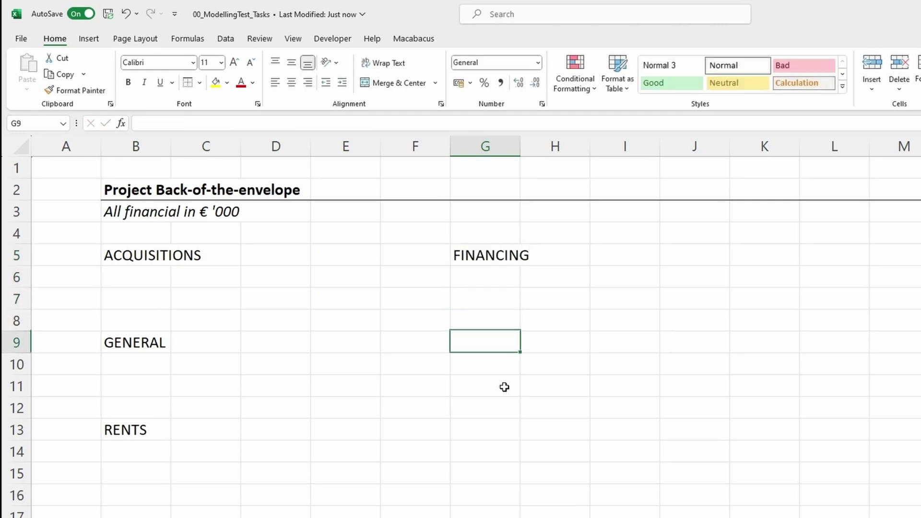
pyautogui.write('EXIT')
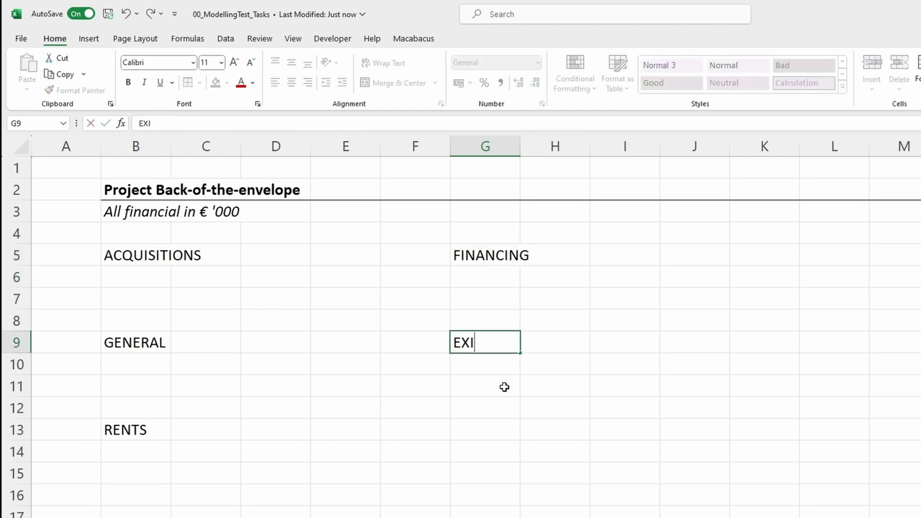
pyautogui.press('Down')
pyautogui.press('Down')
pyautogui.press('Down')
pyautogui.press('Down')
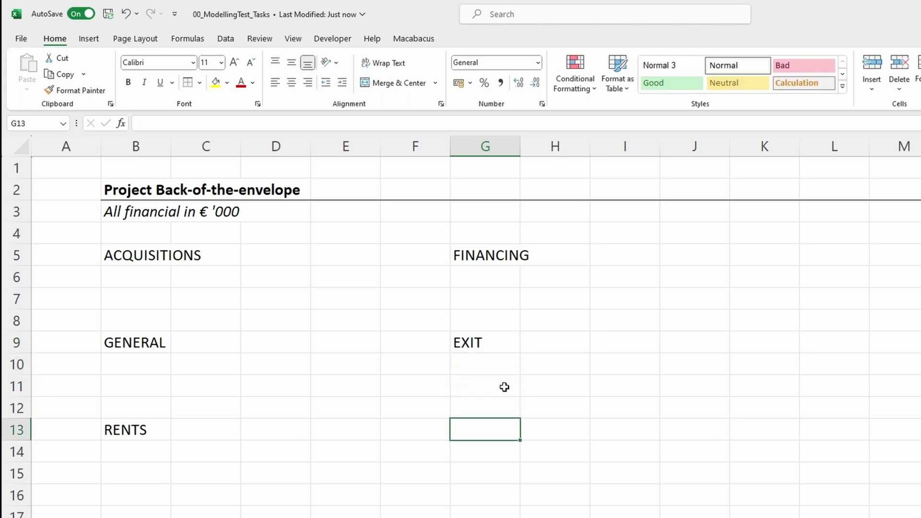
pyautogui.write('OPEX &')
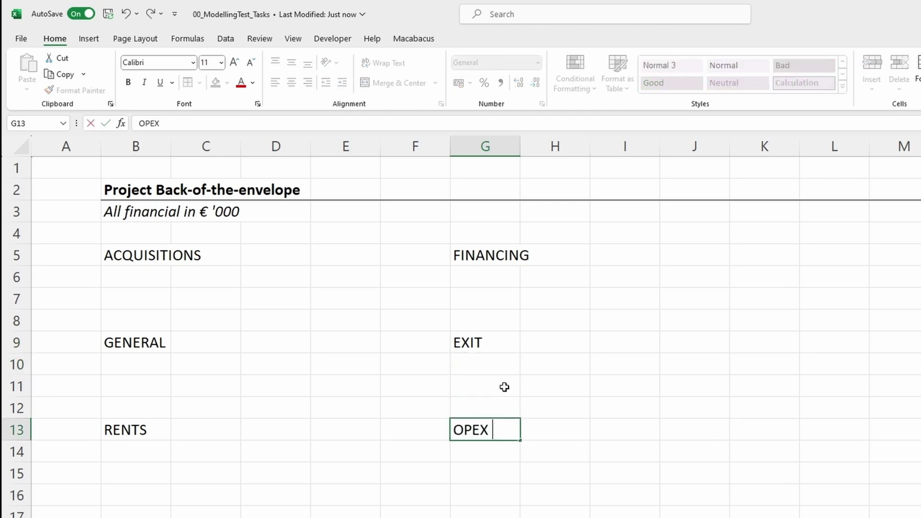
pyautogui.write(' FEES')
pyautogui.press('Return')
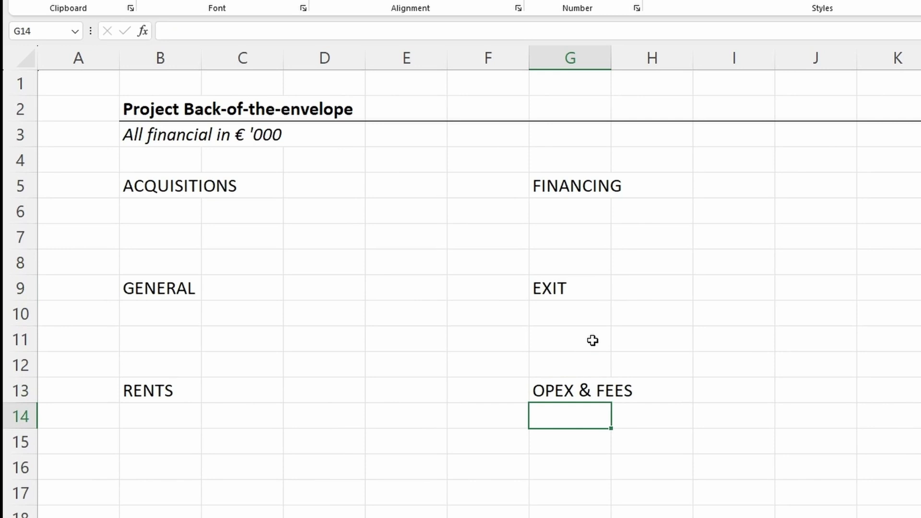
pyautogui.press('Up')
pyautogui.press('Up')
pyautogui.press('Up')
pyautogui.press('Up')
pyautogui.press('Up')
pyautogui.press('Up')
pyautogui.press('Up')
pyautogui.press('Up')
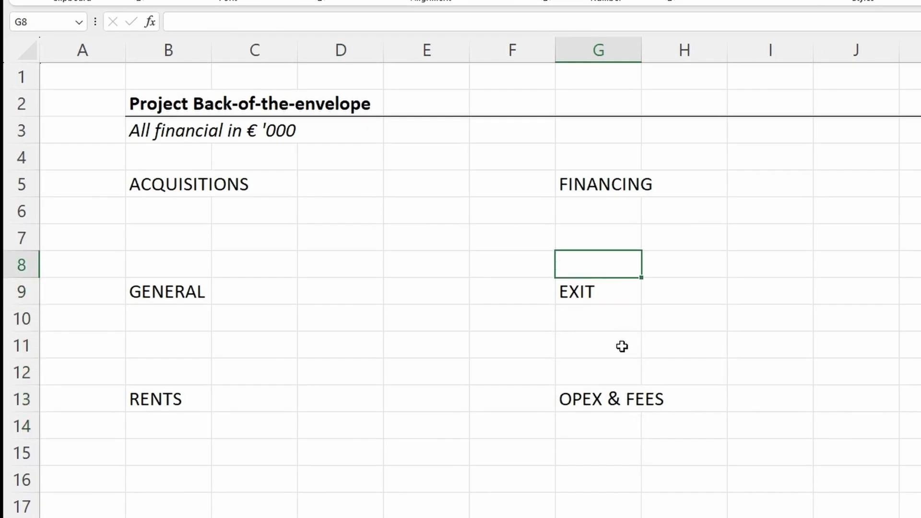
pyautogui.press('Left')
pyautogui.press('Left')
pyautogui.press('Left')
pyautogui.press('Left')
pyautogui.press('Left')
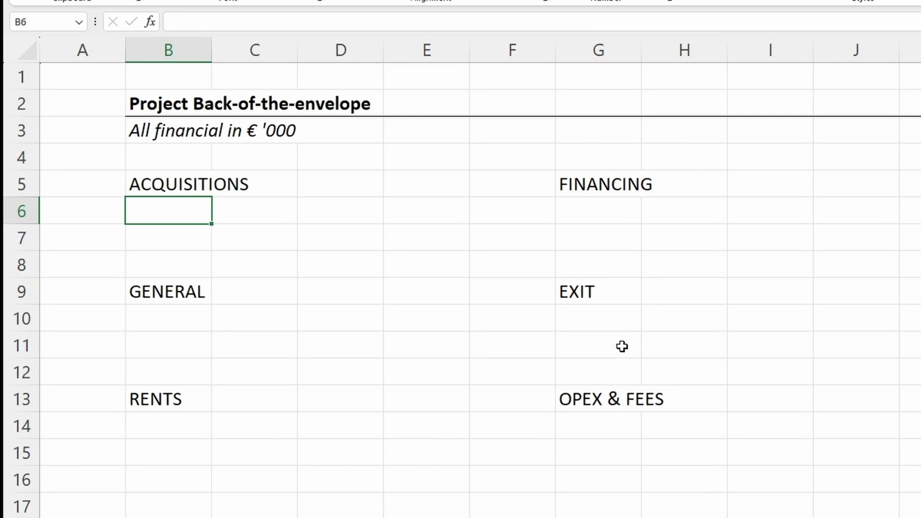
# - Enter Purchase Price in B6 and 90,000 in D6 with thousands separators
pyautogui.write('Purch')
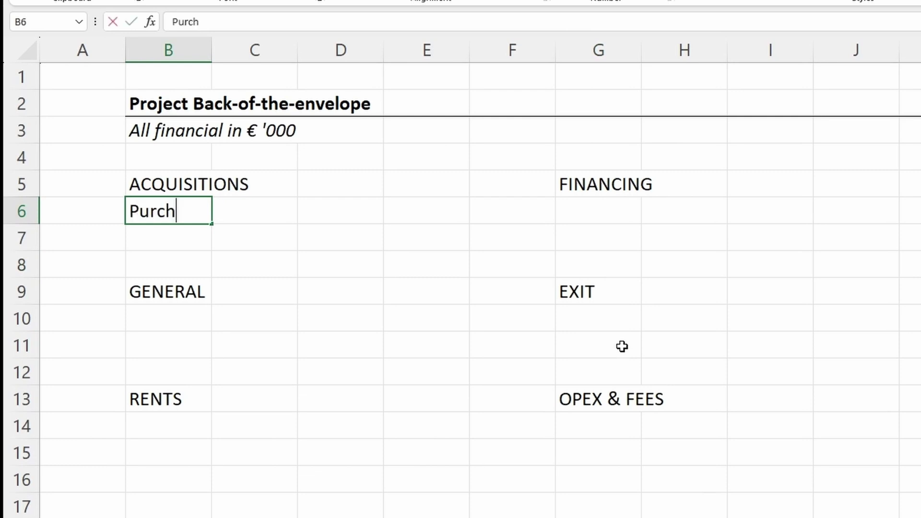
pyautogui.write('ase Price')
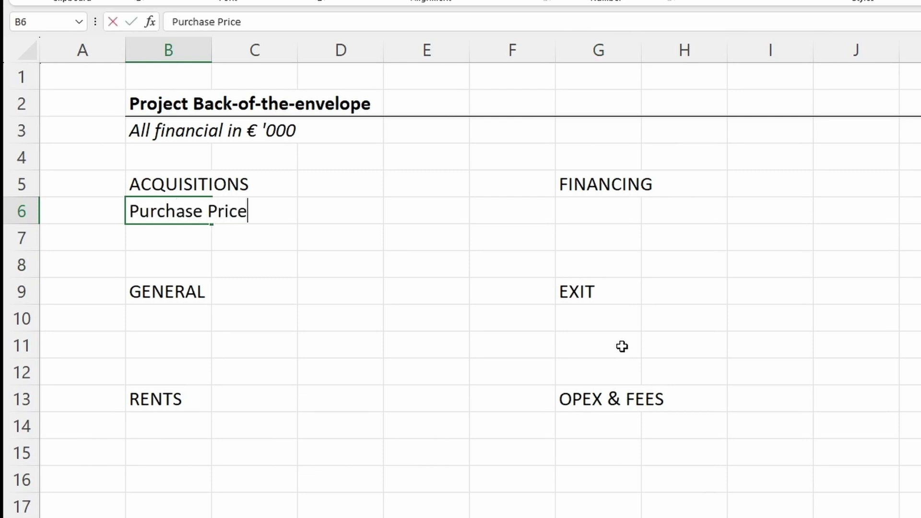
pyautogui.press('Tab')
pyautogui.press('Tab')
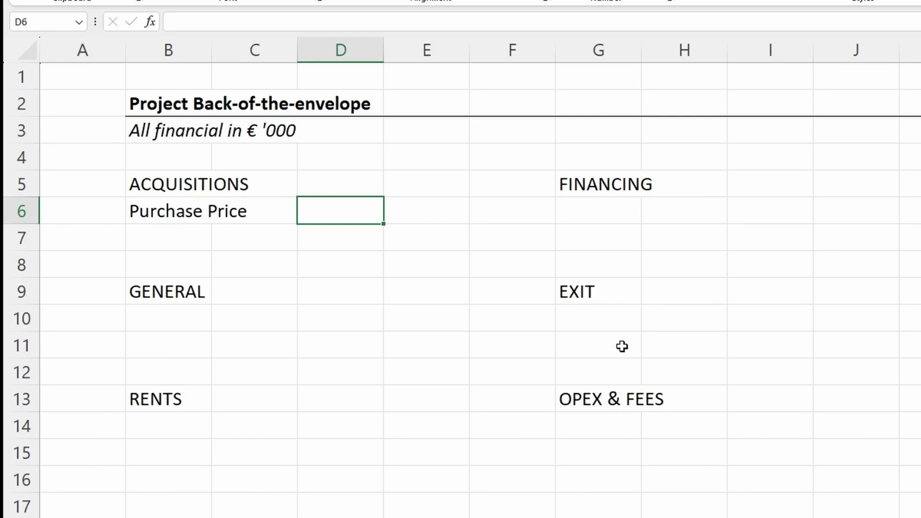
pyautogui.write('900000')
pyautogui.press('Return')
pyautogui.press('Up')
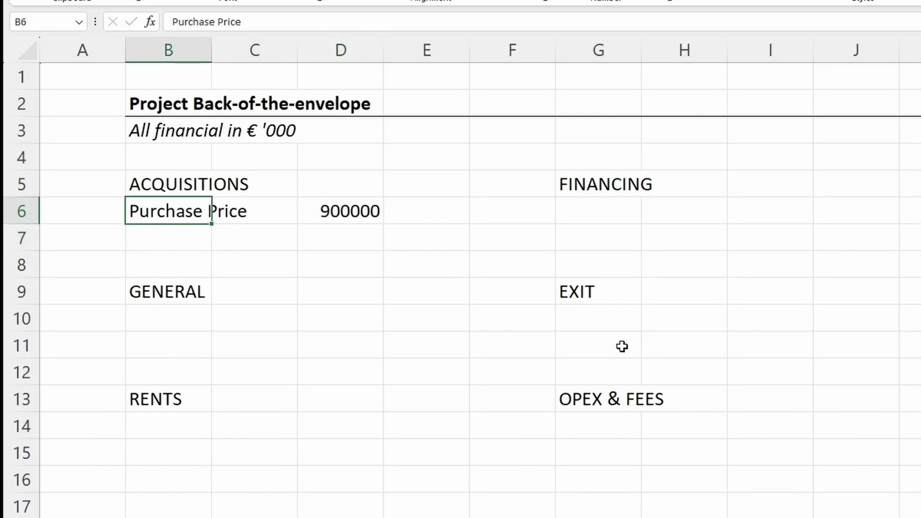
pyautogui.press('Right')
pyautogui.press('Right')
pyautogui.press('F2')
pyautogui.press('Escape')
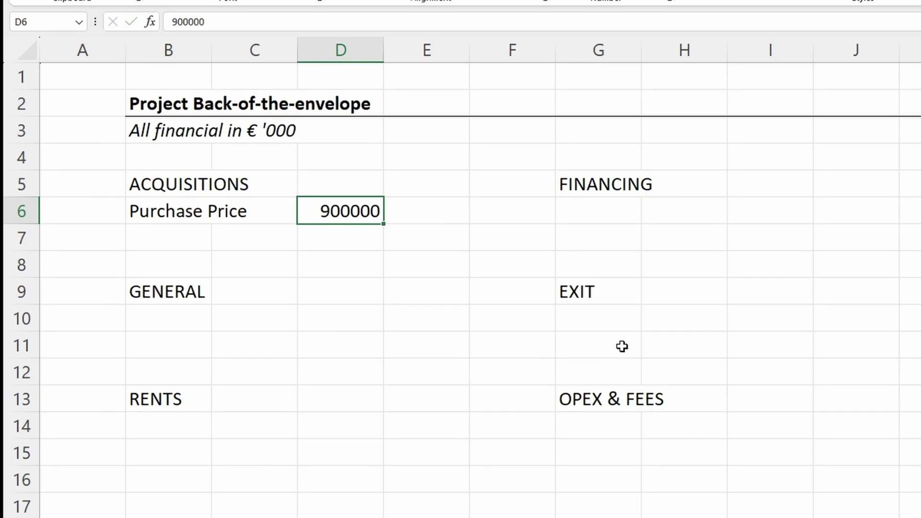
pyautogui.hotkey('ctrl', 'shift', 'n')
pyautogui.press('F2')
pyautogui.press('BackSpace')
pyautogui.press('Return')
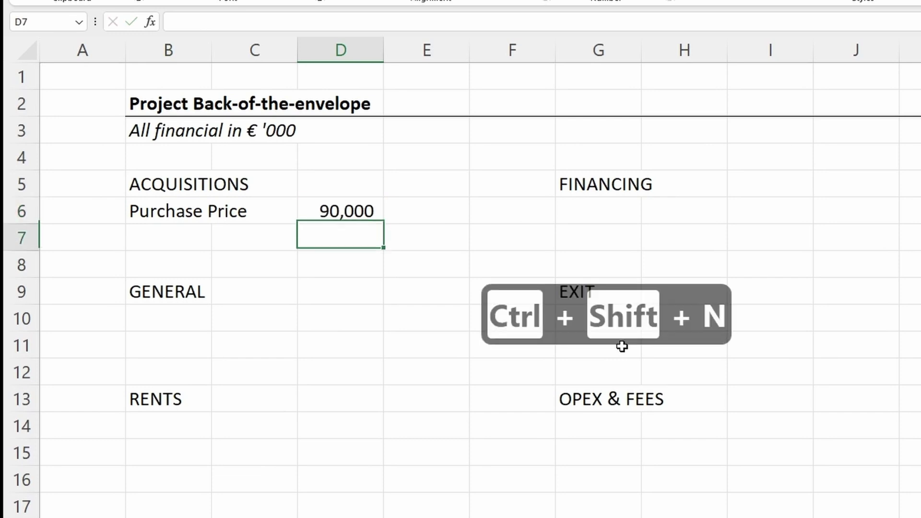
pyautogui.press('Up')
pyautogui.press('Left')
pyautogui.press('Left')
pyautogui.press('Right')
pyautogui.press('Right')
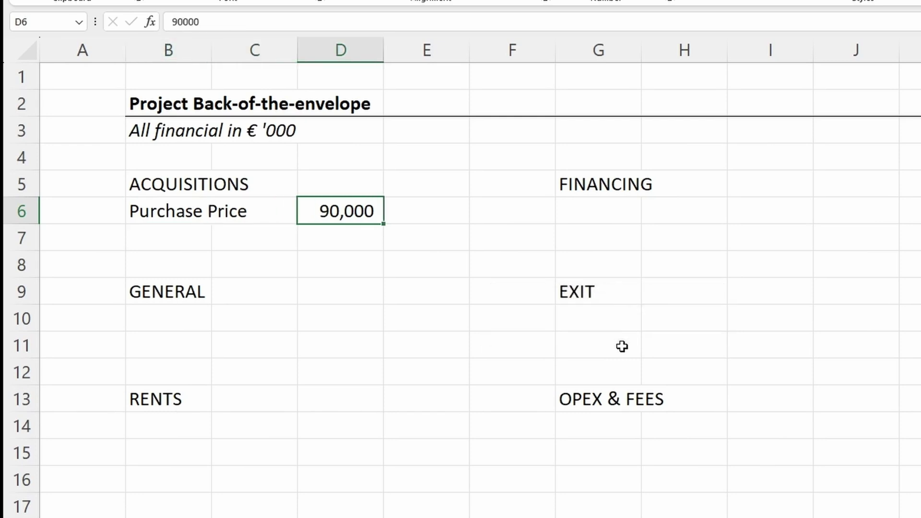
# - Make the 90,000 purchase price blue as a hard-coded input
pyautogui.hotkey('ctrl', 'shift', 'c')
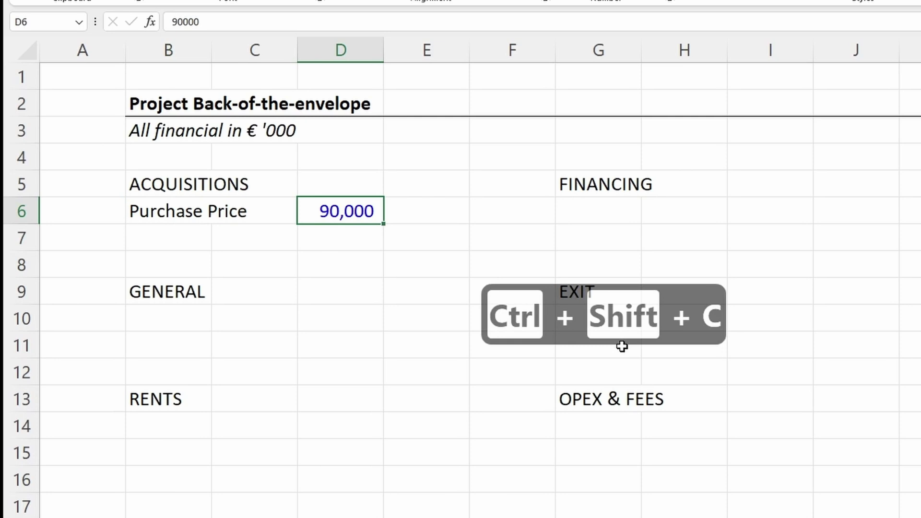
pyautogui.press('Left')
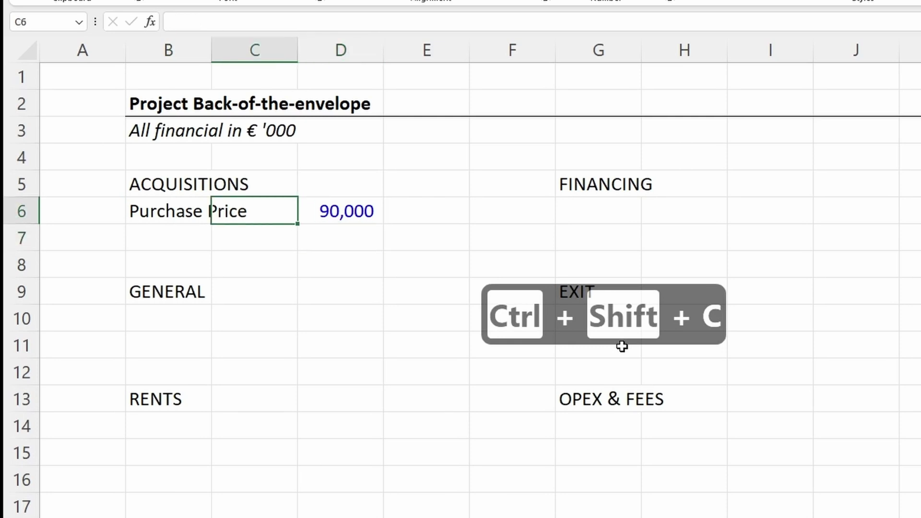
pyautogui.press('Right')
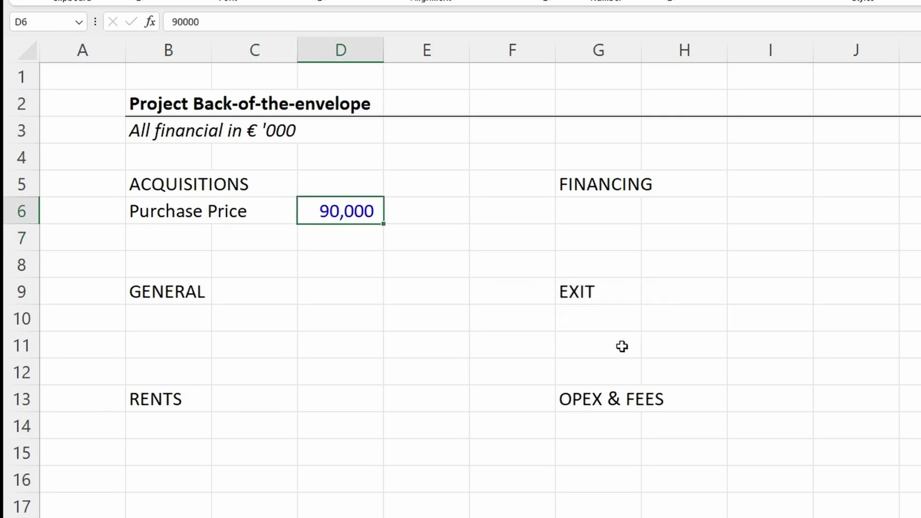
pyautogui.press('Down')
pyautogui.press('Left')
pyautogui.press('Left')
pyautogui.press('Right')
pyautogui.press('Up')
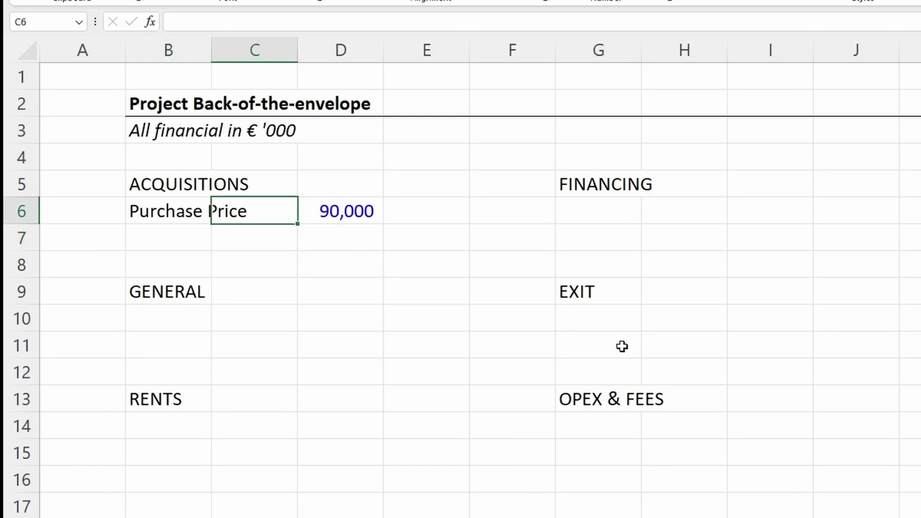
pyautogui.press('Right')
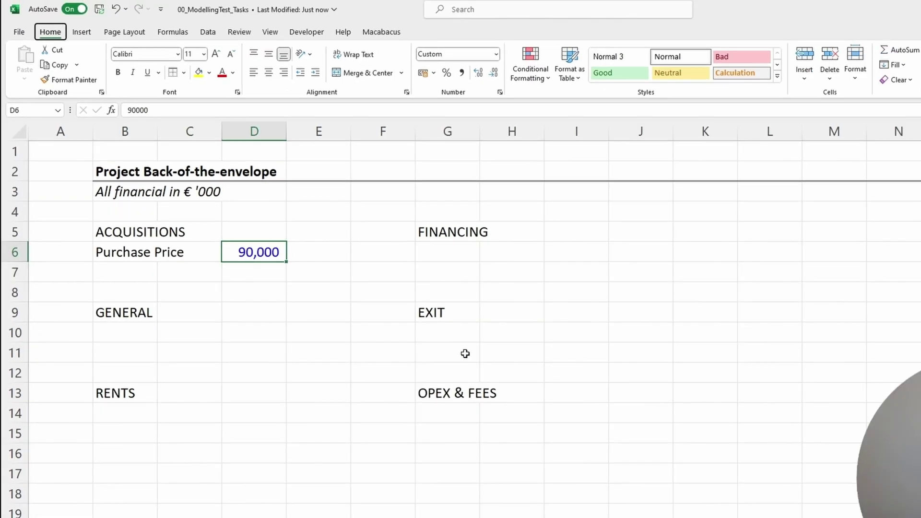
pyautogui.press('h')
pyautogui.press('Escape')
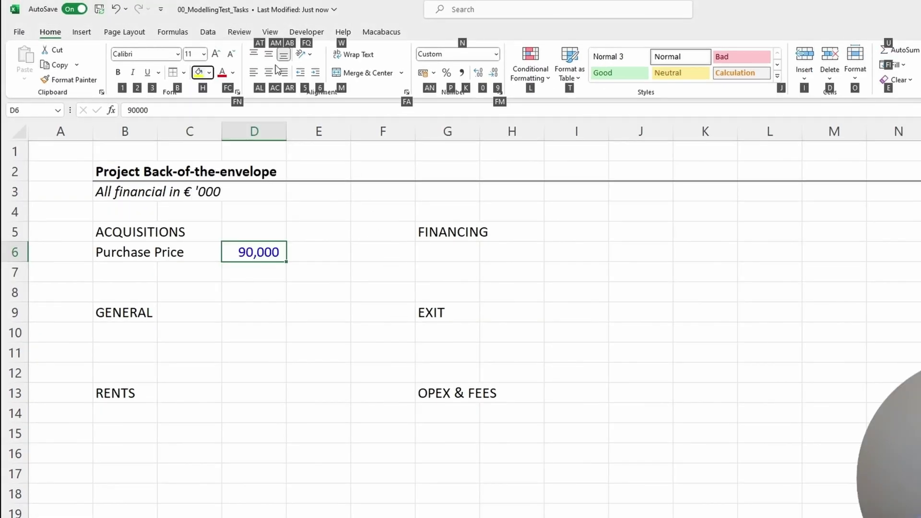
pyautogui.press('f')
pyautogui.press('c')
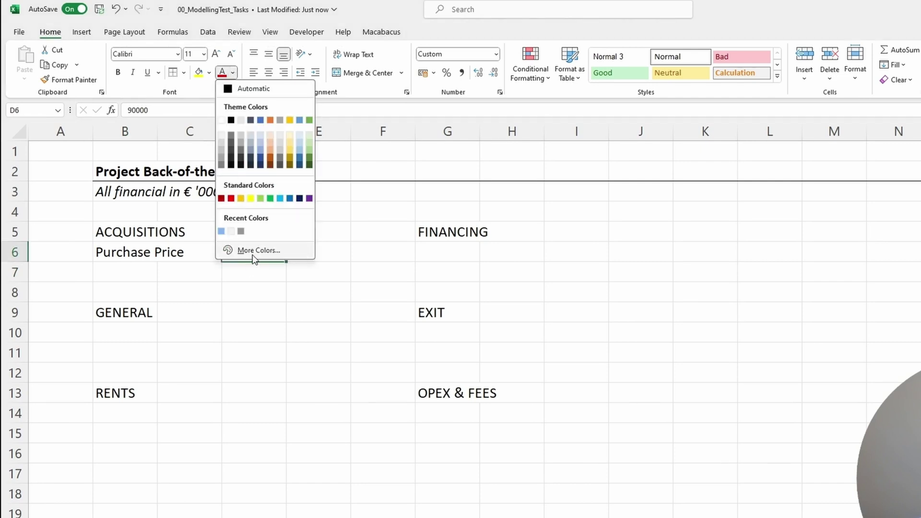
pyautogui.click(254, 254)
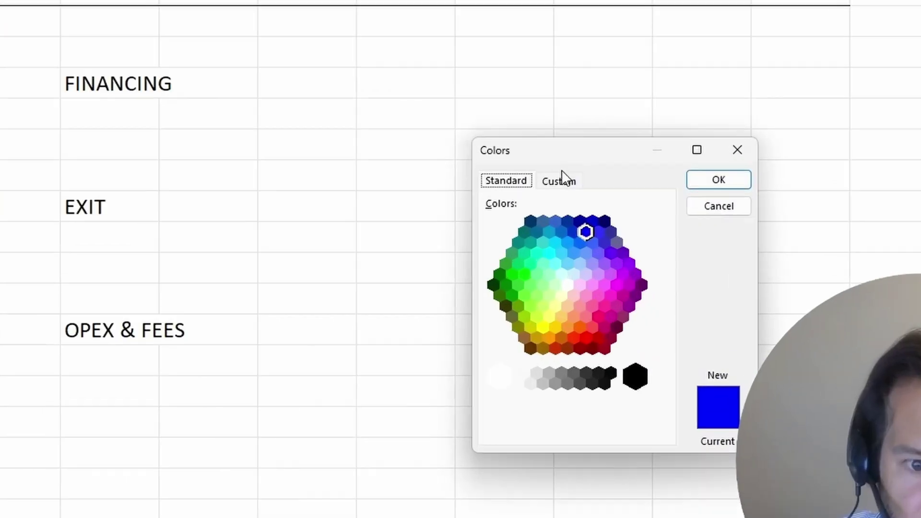
pyautogui.click(741, 292)
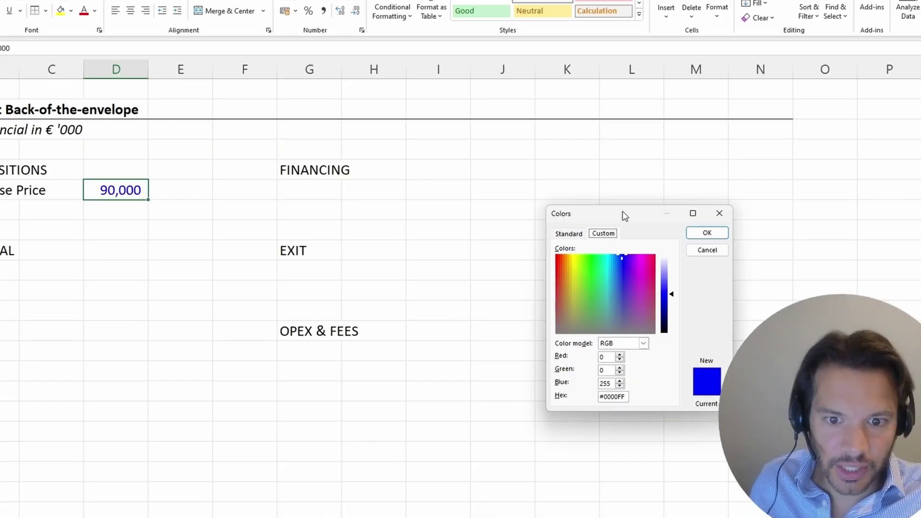
pyautogui.moveTo(623, 216); pyautogui.dragTo(296, 114)
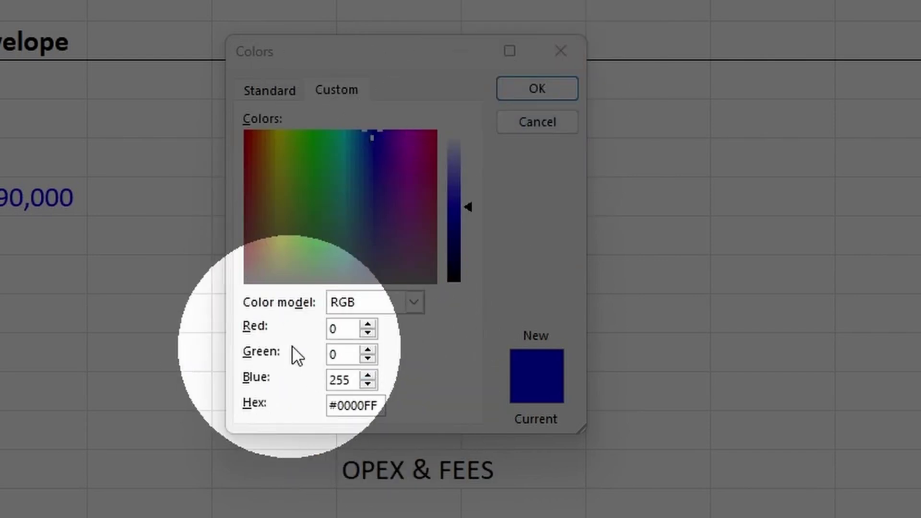
pyautogui.click(564, 61)
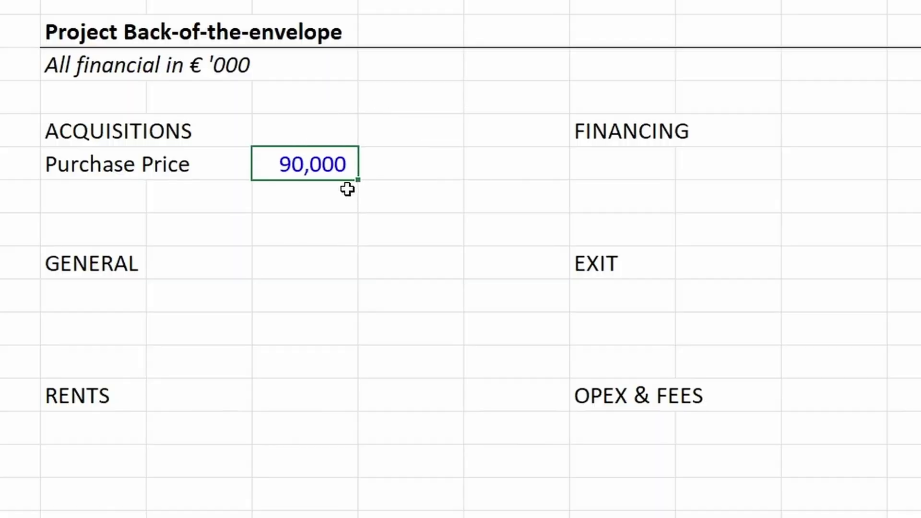
# - Add RETT % below Purchase Price with a blue 5.00% input
pyautogui.press('Left')
pyautogui.press('Left')
pyautogui.press('Down')
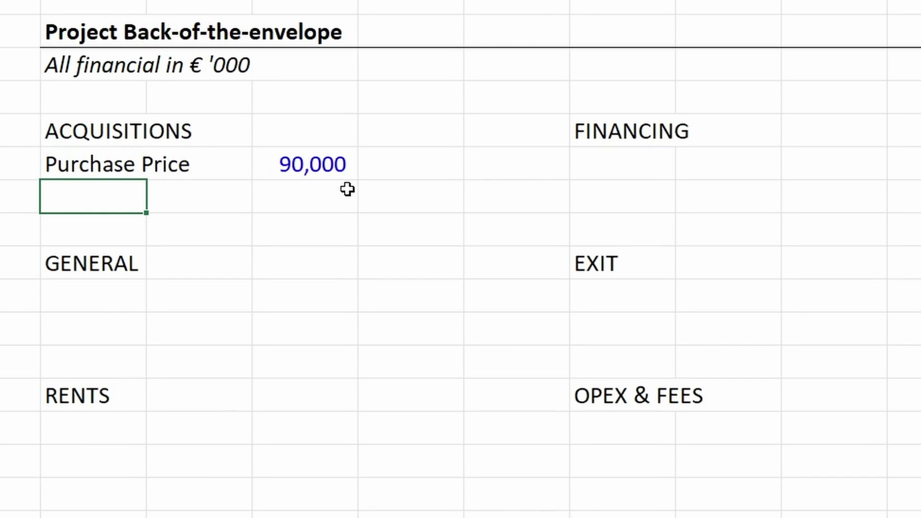
pyautogui.write('RETT')
pyautogui.press('Right')
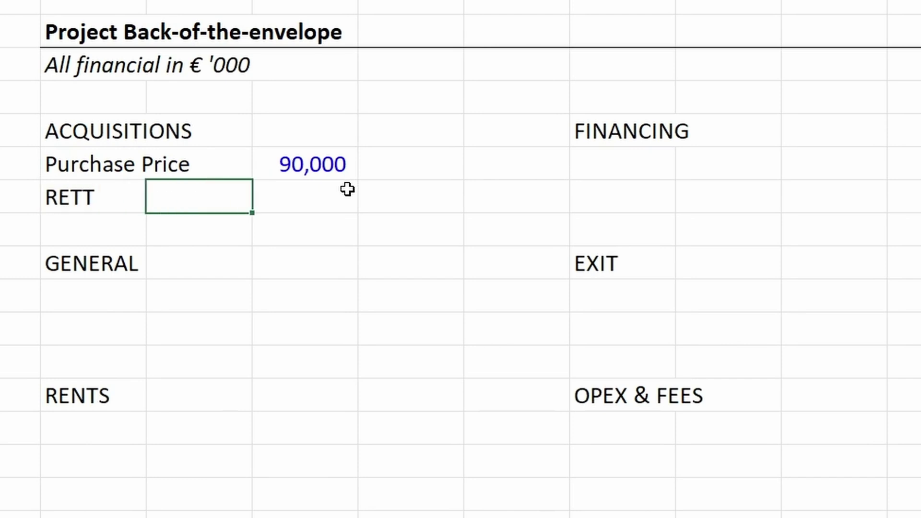
pyautogui.press('Left')
pyautogui.press('F2')
pyautogui.write('%')
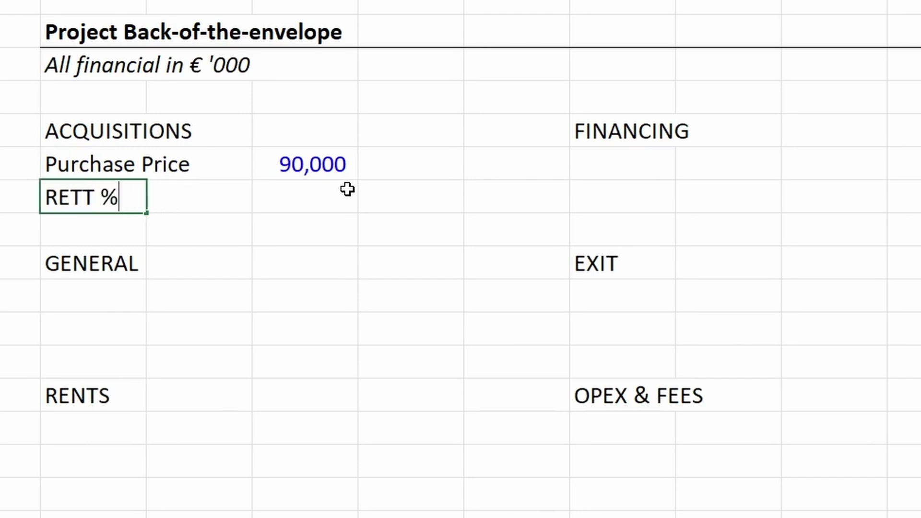
pyautogui.press('Right')
pyautogui.press('Right')
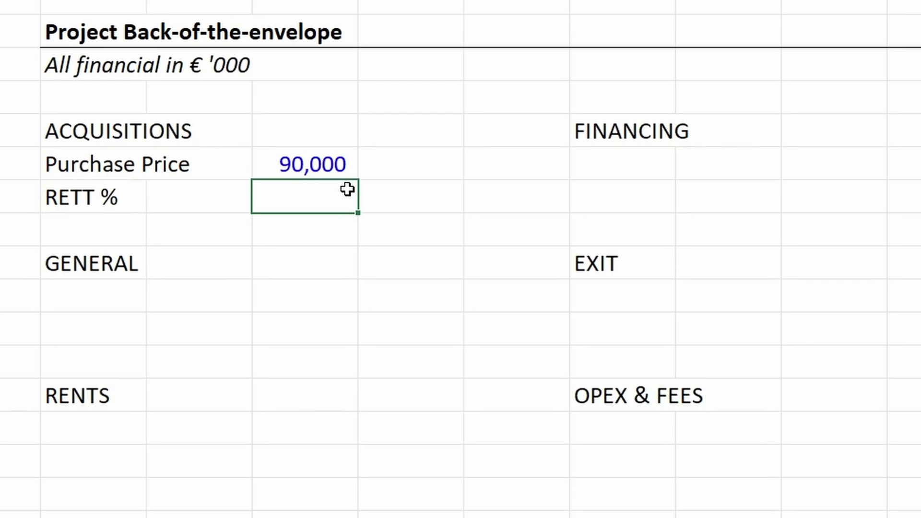
pyautogui.write('5.0%')
pyautogui.press('Right')
pyautogui.press('Left')
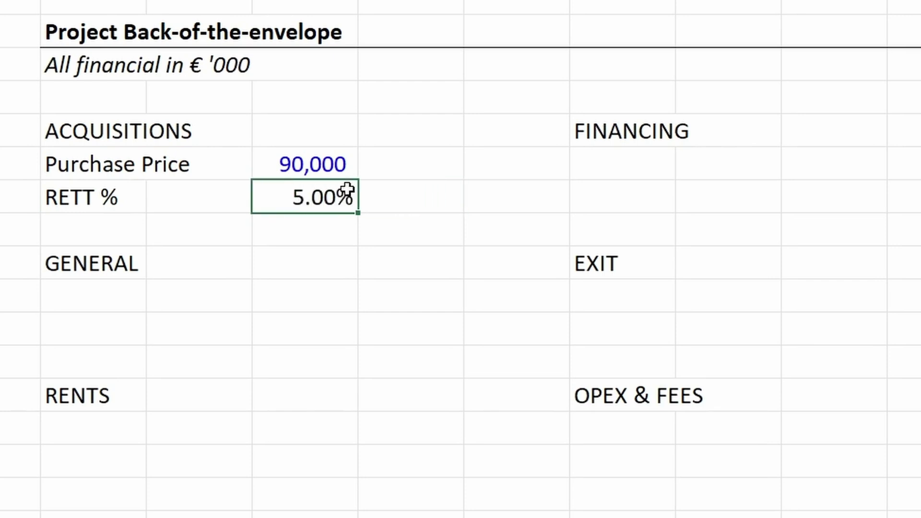
pyautogui.hotkey('ctrl', 'shift', 'c')
pyautogui.hotkey('alt', 'h')
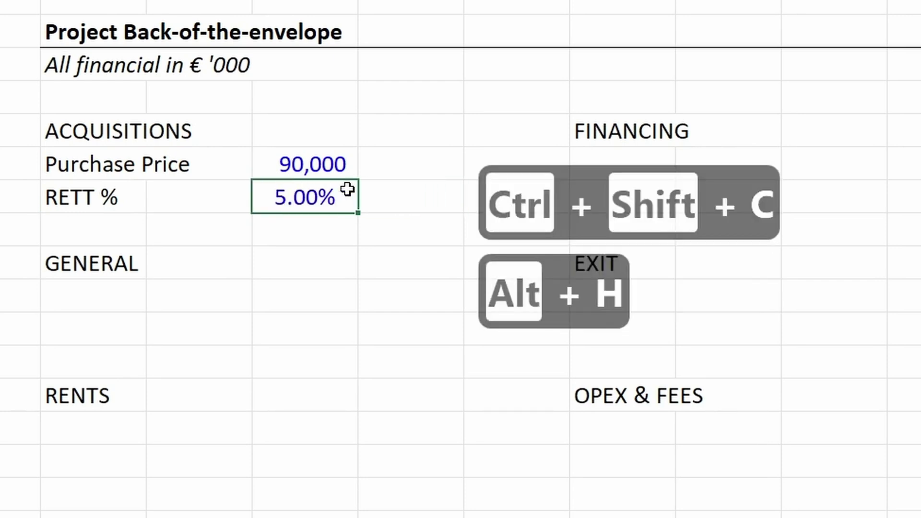
pyautogui.press('Left')
pyautogui.press('Left')
# - Insert a row above GENERAL and add DD with a blue input of 250
pyautogui.press('Down')
pyautogui.press('Down')
pyautogui.hotkey('alt', 'h')
pyautogui.press('i')
pyautogui.press('r')
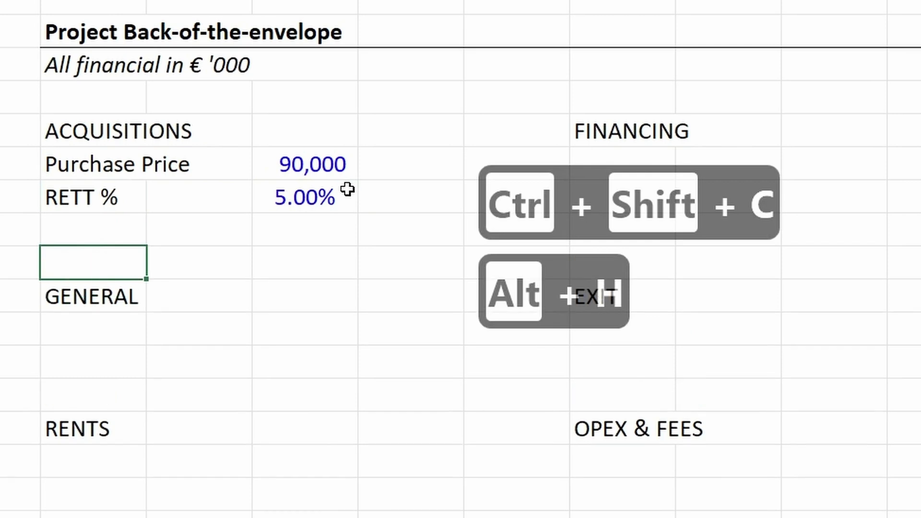
pyautogui.press('Up')
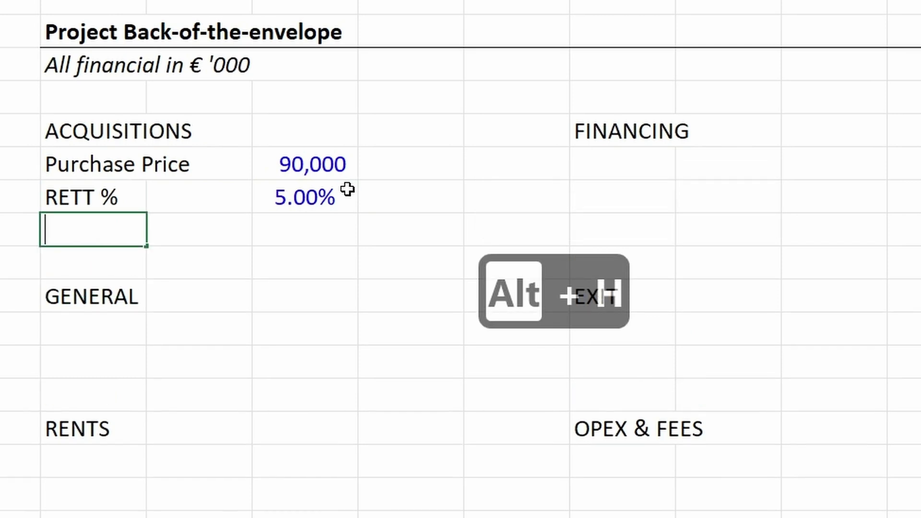
pyautogui.write('DD')
pyautogui.press('Tab')
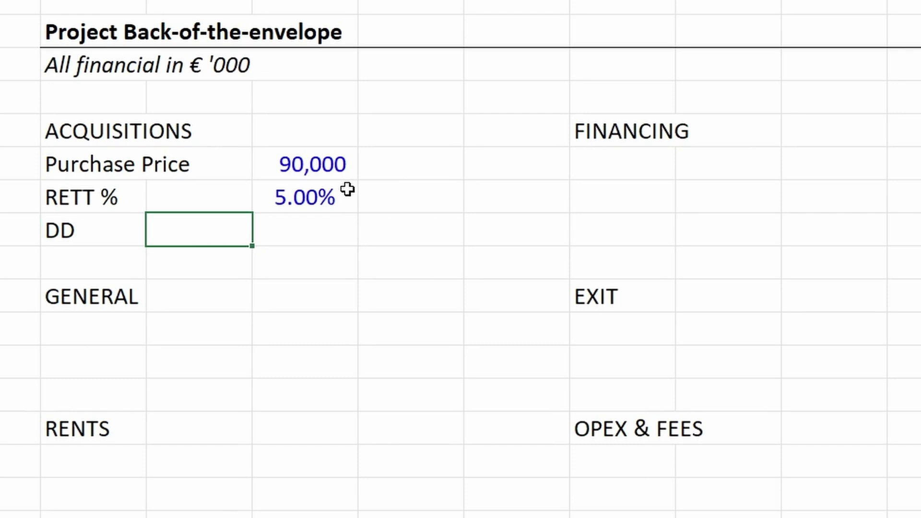
pyautogui.press('Tab')
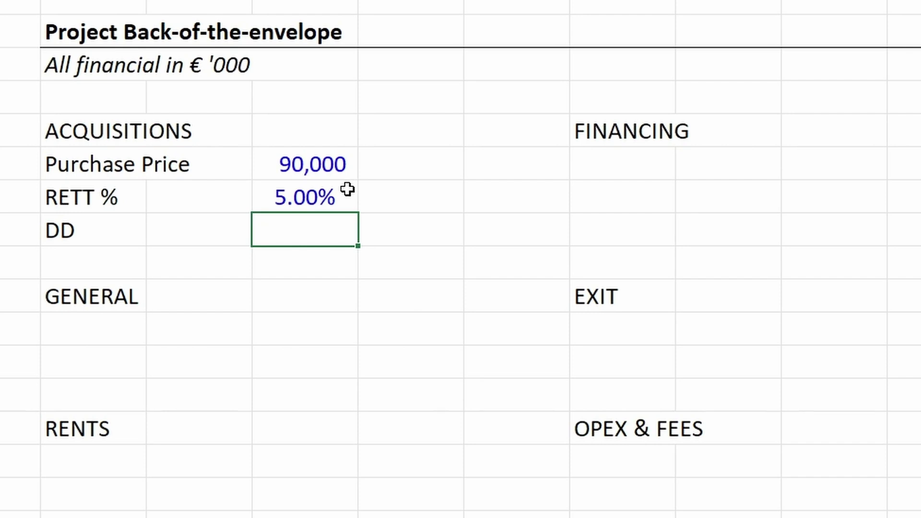
pyautogui.write('250')
pyautogui.press('Return')
pyautogui.press('Up')
pyautogui.press('Right')
pyautogui.press('Right')
pyautogui.hotkey('ctrl', 'shift', 'c')
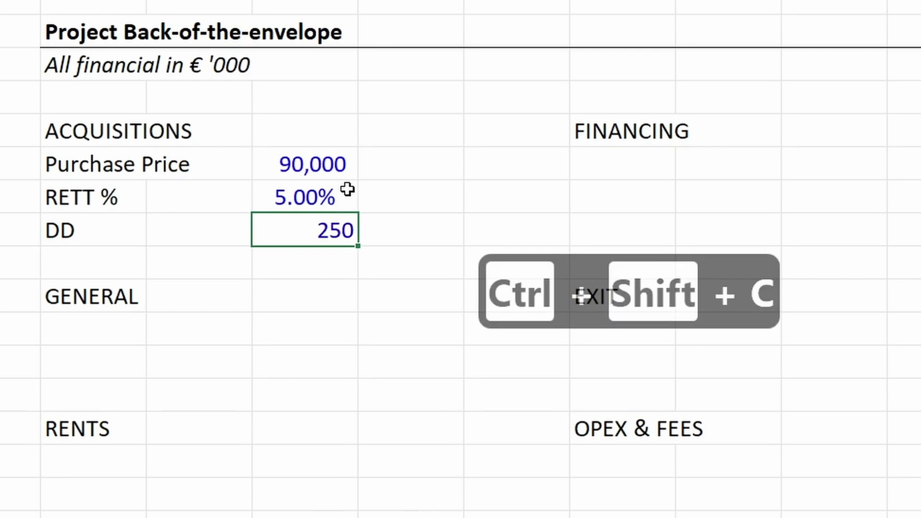
# - Centre the three acquisition values: 90,000, 5.00% and 250
pyautogui.hotkey('alt', 'h')
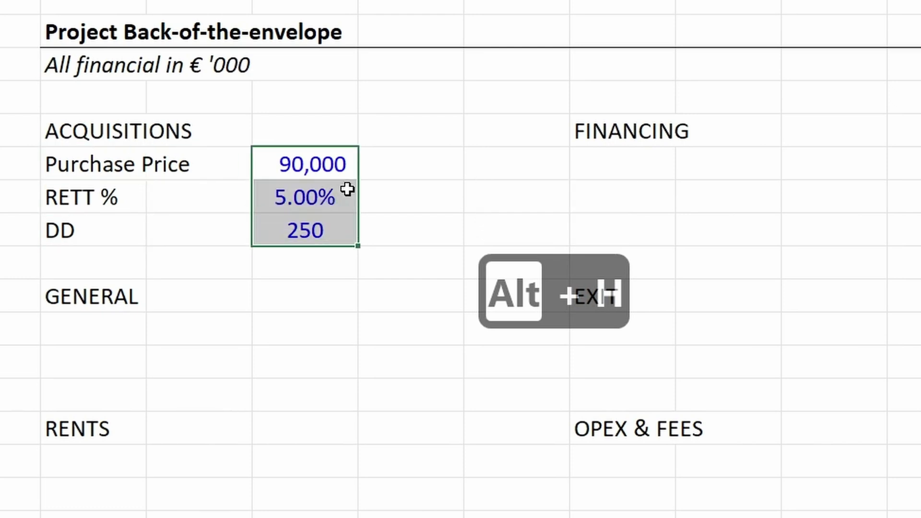
pyautogui.hotkey('shift', 'Down')
pyautogui.hotkey('alt', 'h')
pyautogui.press('a')
pyautogui.press('c')
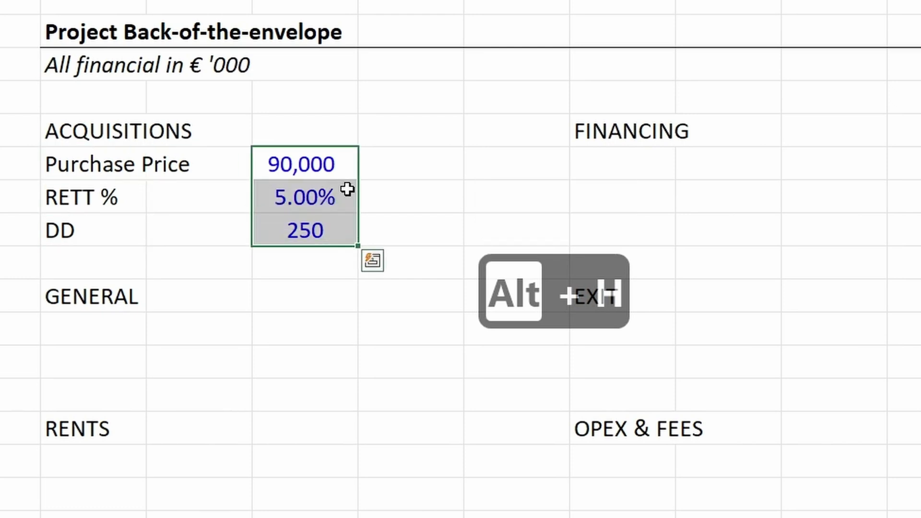
pyautogui.press('Down')
pyautogui.press('Down')
pyautogui.press('Down')
pyautogui.press('Down')
pyautogui.press('Down')
pyautogui.press('Left')
pyautogui.press('Left')
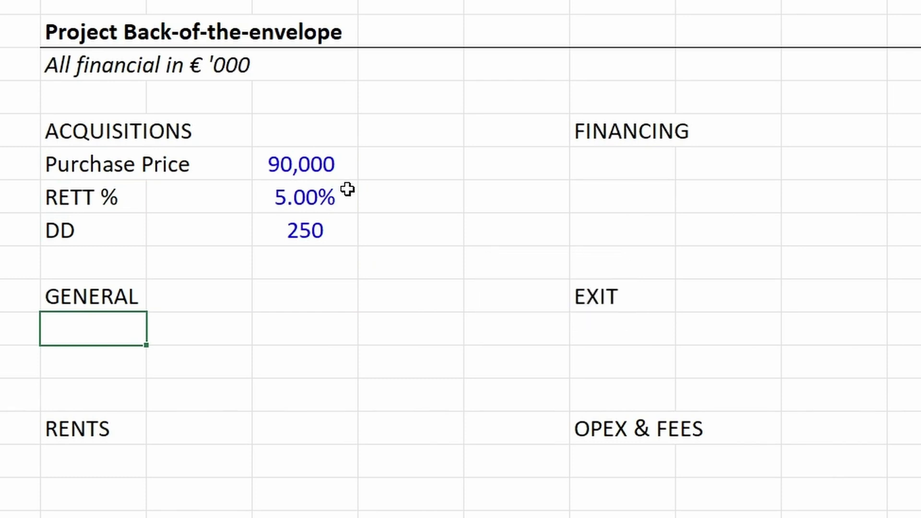
# - Enter Model Start Date with the date Dec-23, coloured blue and centred
pyautogui.write('Model Sta')
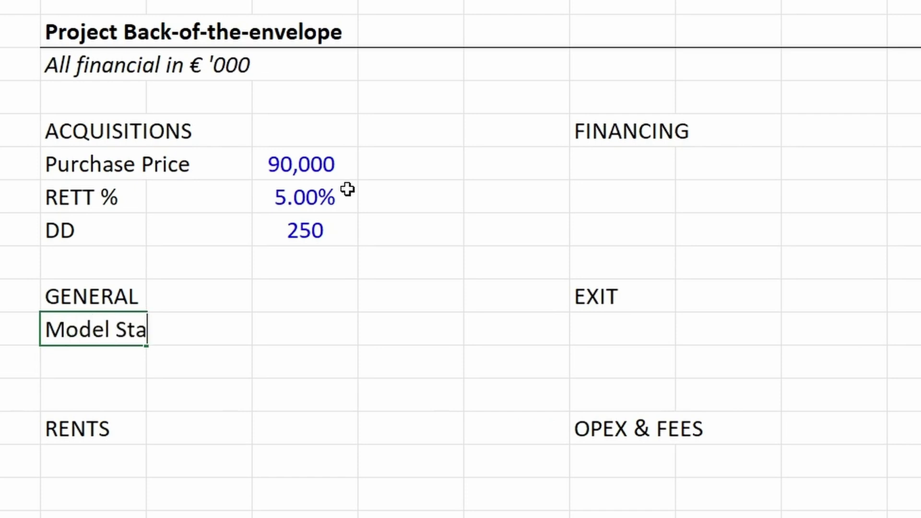
pyautogui.write('rt Date')
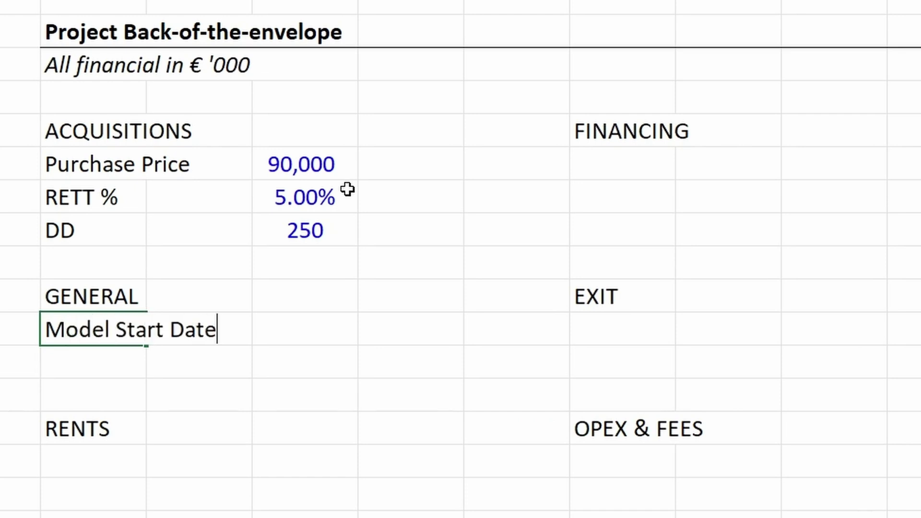
pyautogui.press('Right')
pyautogui.press('Right')
pyautogui.write('Dec')
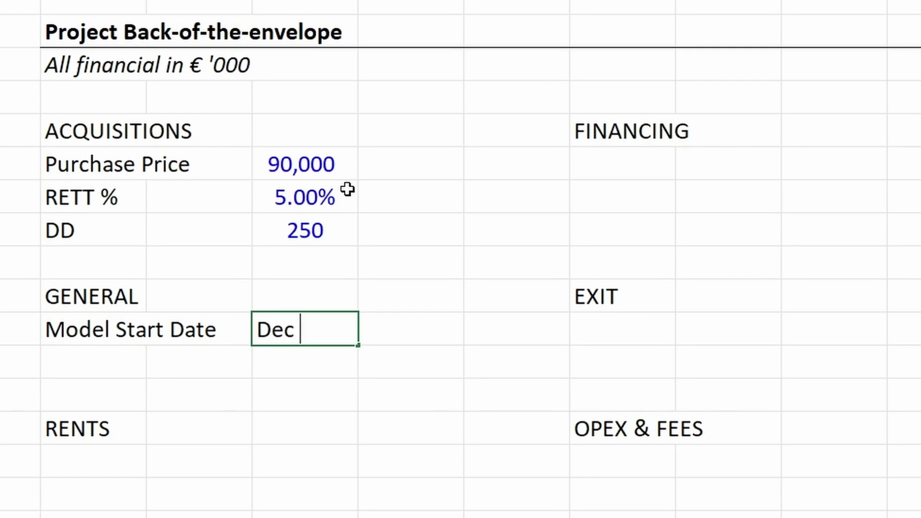
pyautogui.press('BackSpace')
pyautogui.write('-23')
pyautogui.press('Return')
pyautogui.press('Up')
pyautogui.press('Right')
pyautogui.press('Right')
pyautogui.hotkey('ctrl', 'shift', 'c')
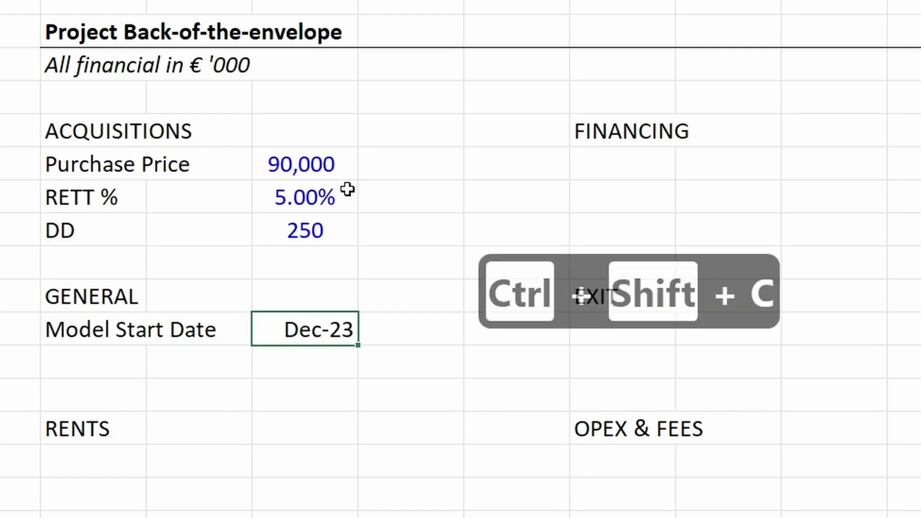
pyautogui.hotkey('alt', 'h')
pyautogui.press('a')
pyautogui.press('c')
# - Enter a GLA value of 10000 on the row below Model Start Date
pyautogui.press('Left')
pyautogui.press('Left')
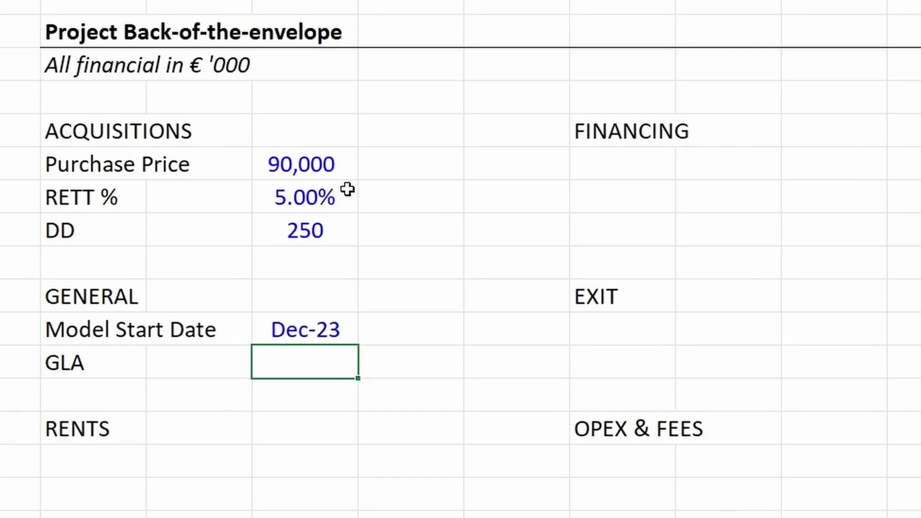
pyautogui.write('10000')
pyautogui.press('Left')
pyautogui.press('Left')
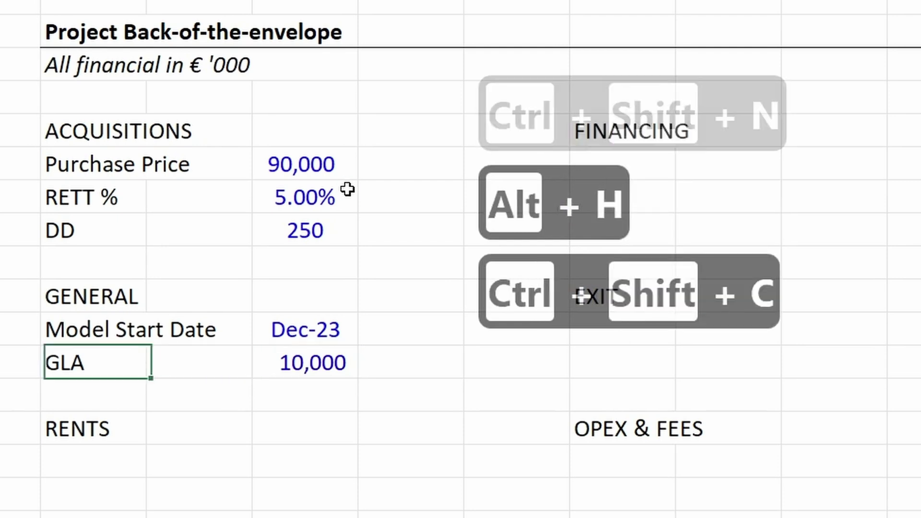
pyautogui.press('Down')
pyautogui.press('Down')
pyautogui.press('Down')
pyautogui.press('Down')
# - Add Rents / sqm / m with a blue value of 30.0 under RENTS
pyautogui.press('Up')
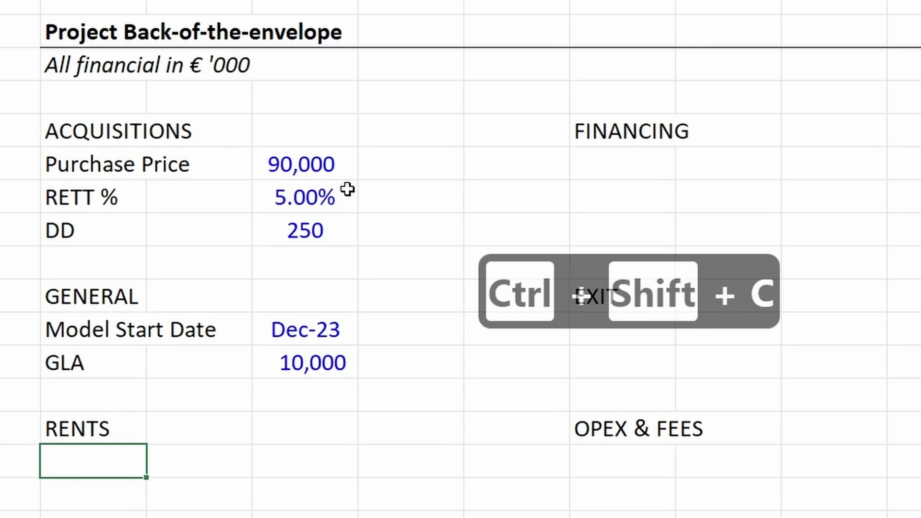
pyautogui.write('Ren')
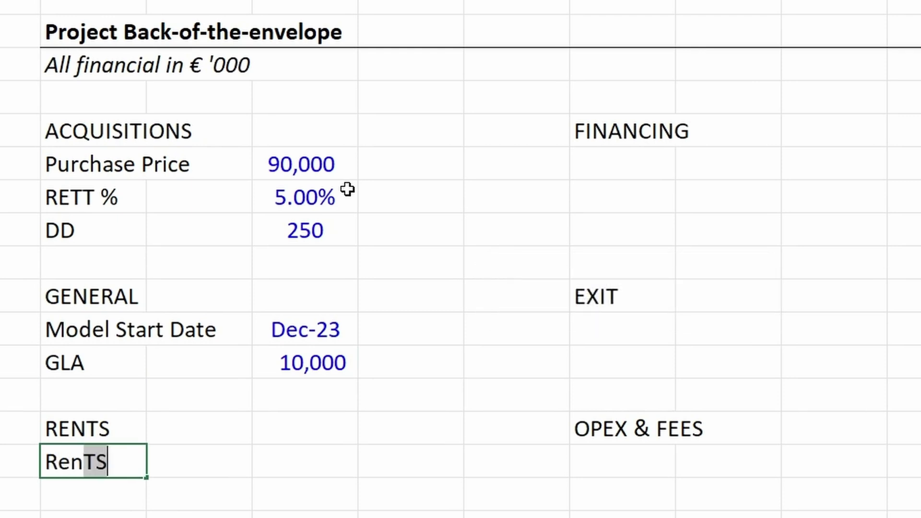
pyautogui.write('ts / sqm / m')
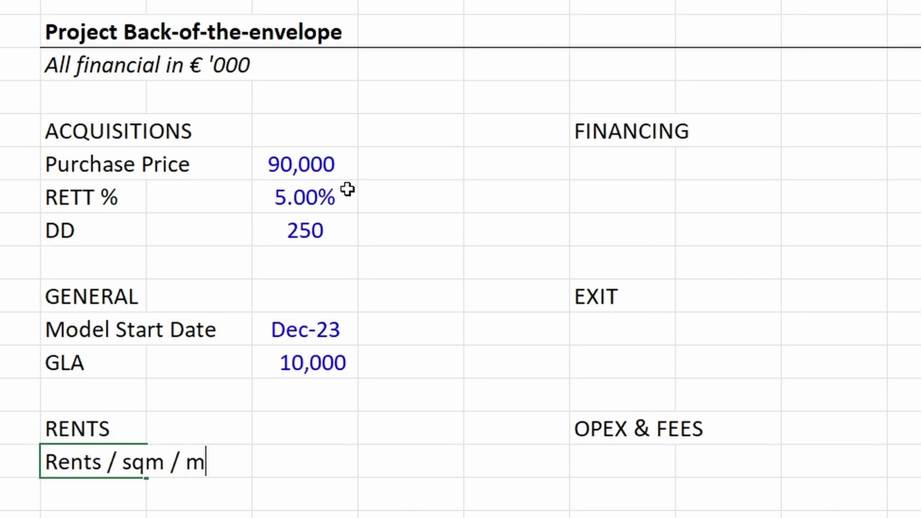
pyautogui.press('Tab')
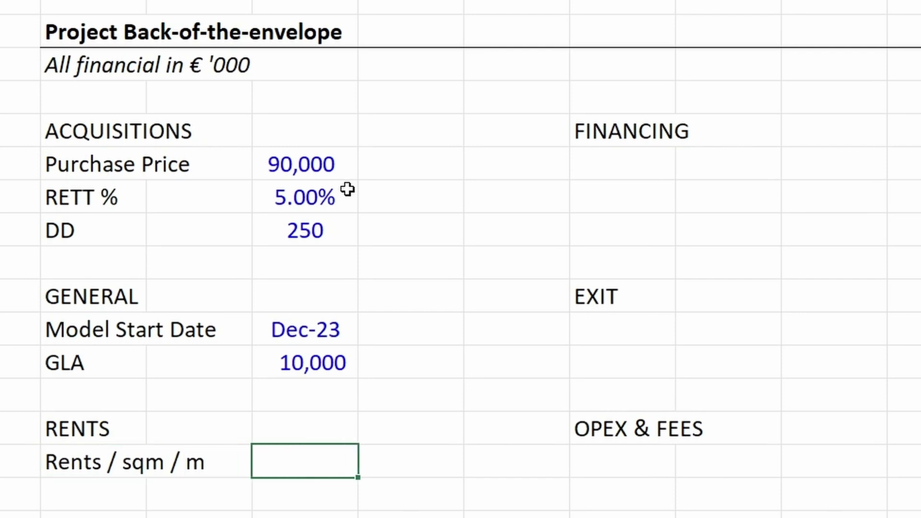
pyautogui.write('3-')
pyautogui.press('Return')
pyautogui.press('Up')
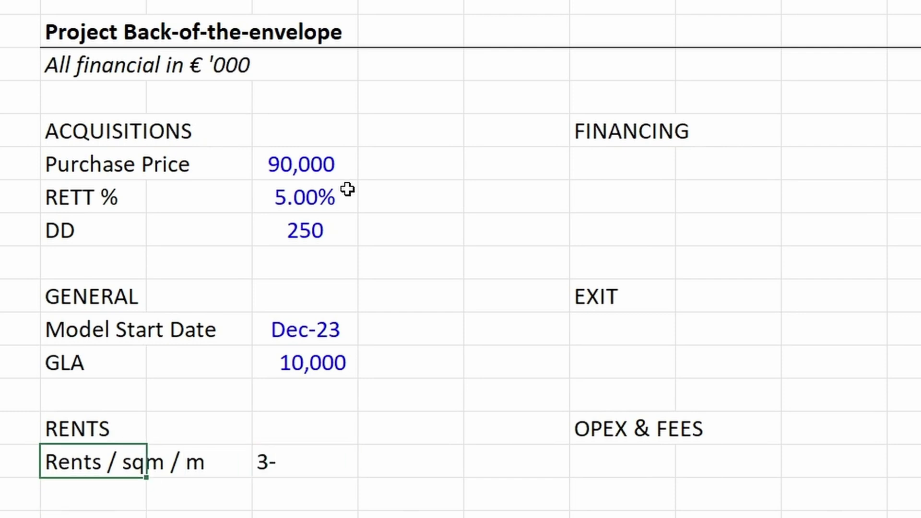
pyautogui.press('Right')
pyautogui.write('30')
pyautogui.press('Return')
pyautogui.press('Up')
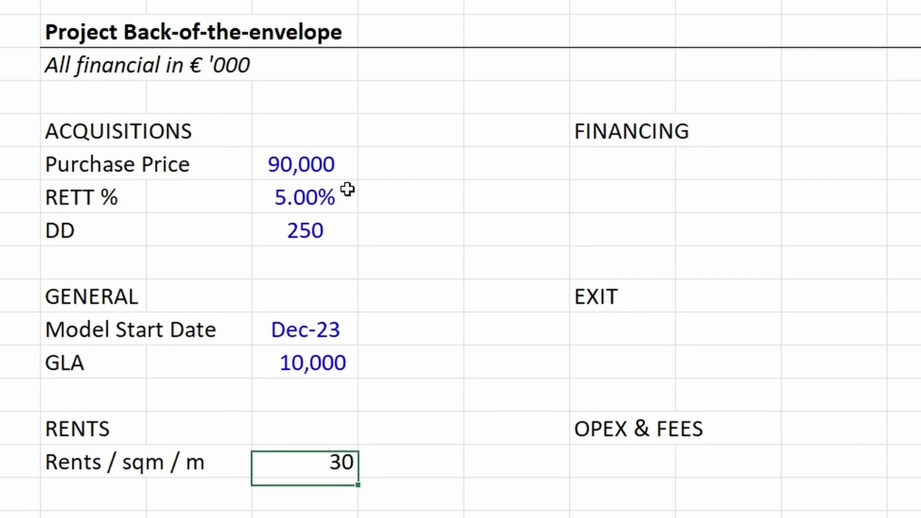
pyautogui.hotkey('ctrl', 'shift', 'c')
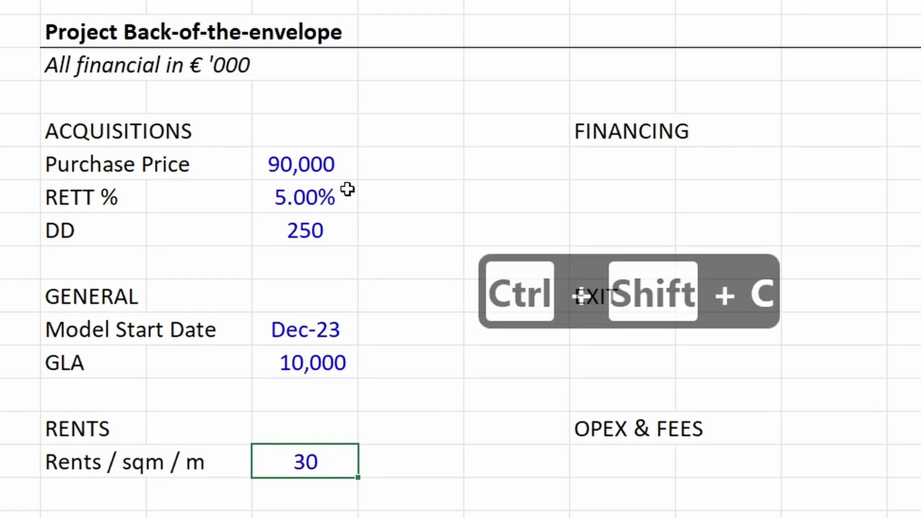
pyautogui.hotkey('ctrl', ',')
pyautogui.press('Left')
pyautogui.press('Left')
pyautogui.press('Down')
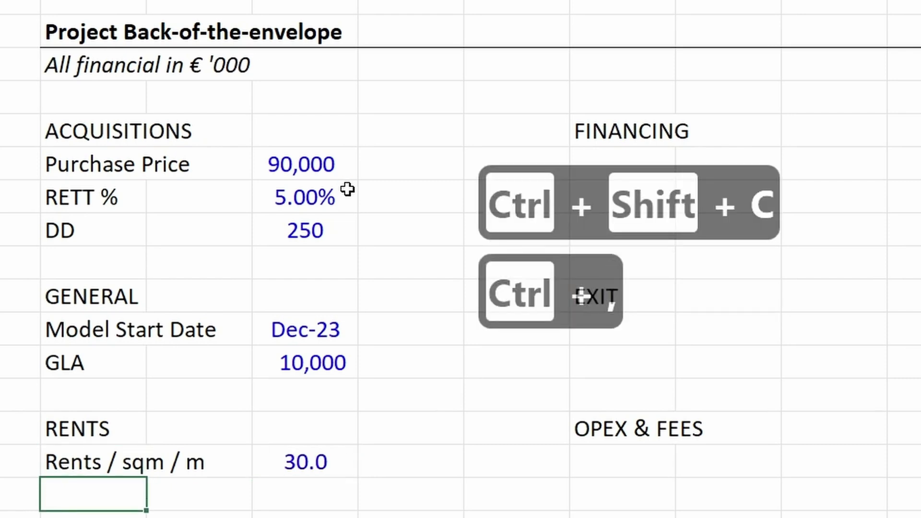
# - Add Rental Growth at 3.0% as a blue, centred input with one decimal
pyautogui.write('Rental ')
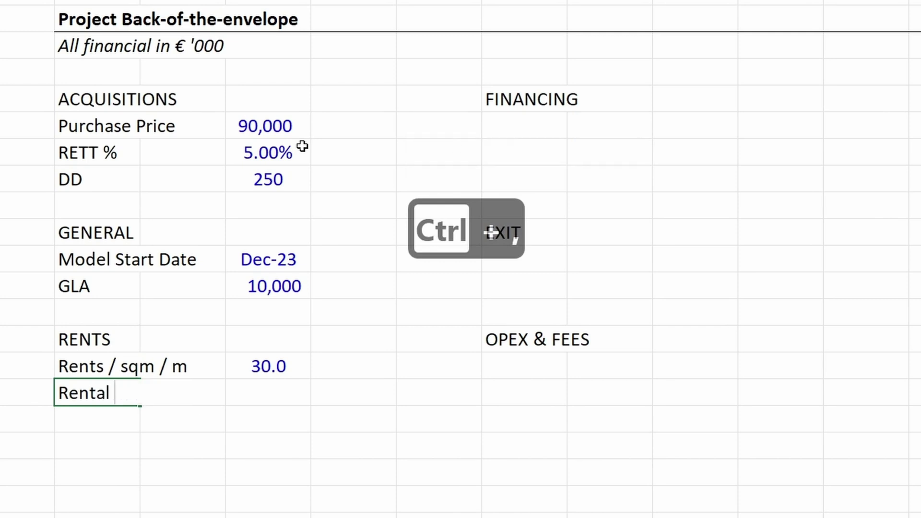
pyautogui.write('Growth')
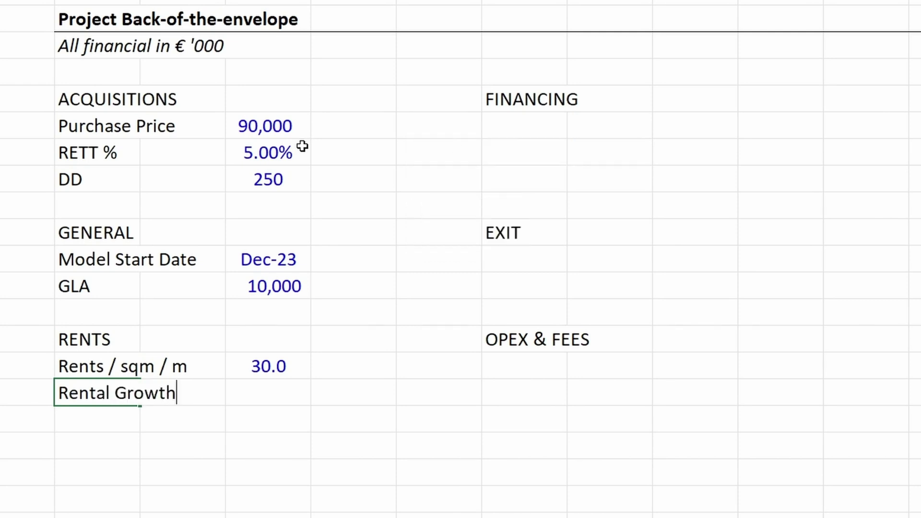
pyautogui.press('Tab')
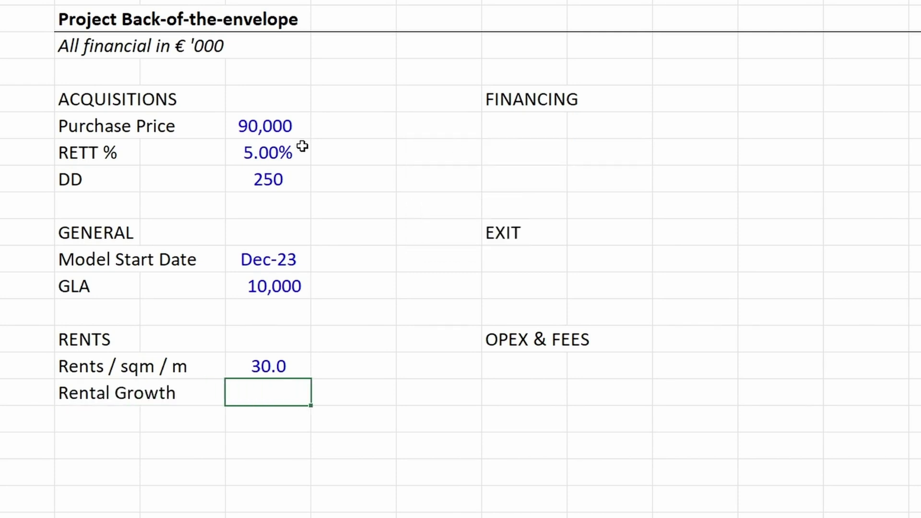
pyautogui.write('3.0%')
pyautogui.press('Tab')
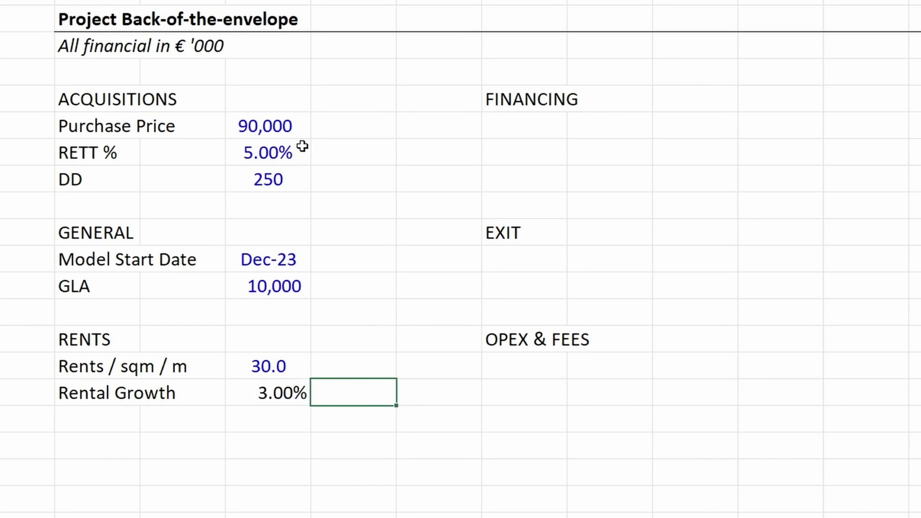
pyautogui.press('Left')
pyautogui.hotkey('ctrl', 'shift', 'c')
pyautogui.hotkey('alt', 'h')
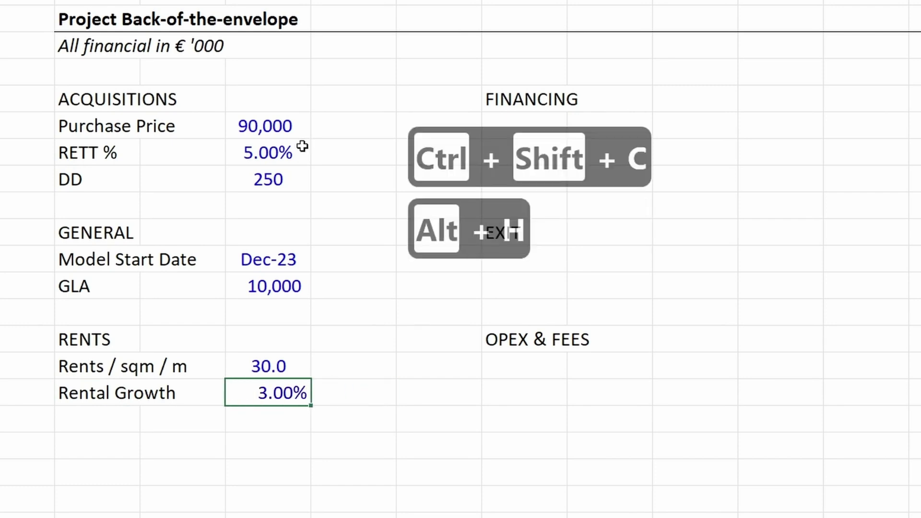
pyautogui.press('a')
pyautogui.press('c')
pyautogui.hotkey('alt', 'h')
pyautogui.press('9')
pyautogui.press('Left')
pyautogui.press('Left')
pyautogui.press('Down')
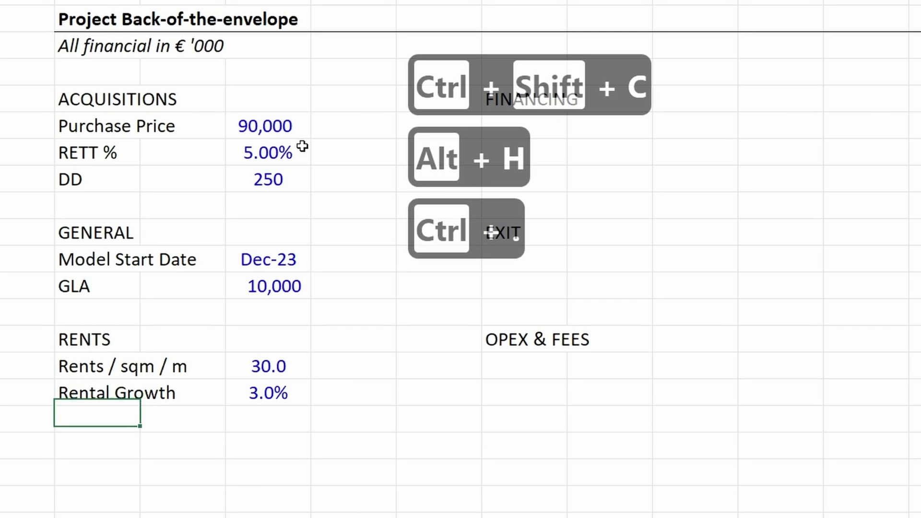
# - Add Inflation at 4.0% as a blue, centred input with one decimal
pyautogui.write('INfk')
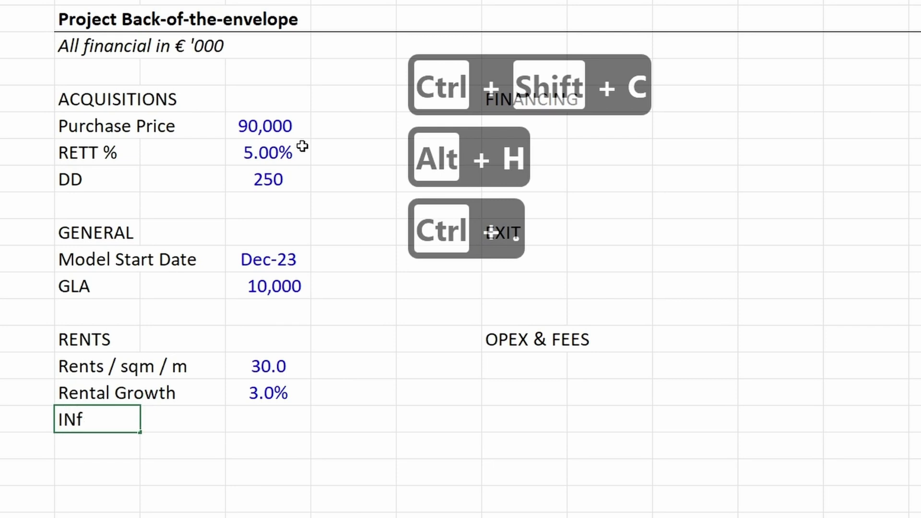
pyautogui.press('BackSpace')
pyautogui.press('BackSpace')
pyautogui.press('BackSpace')
pyautogui.write('n')
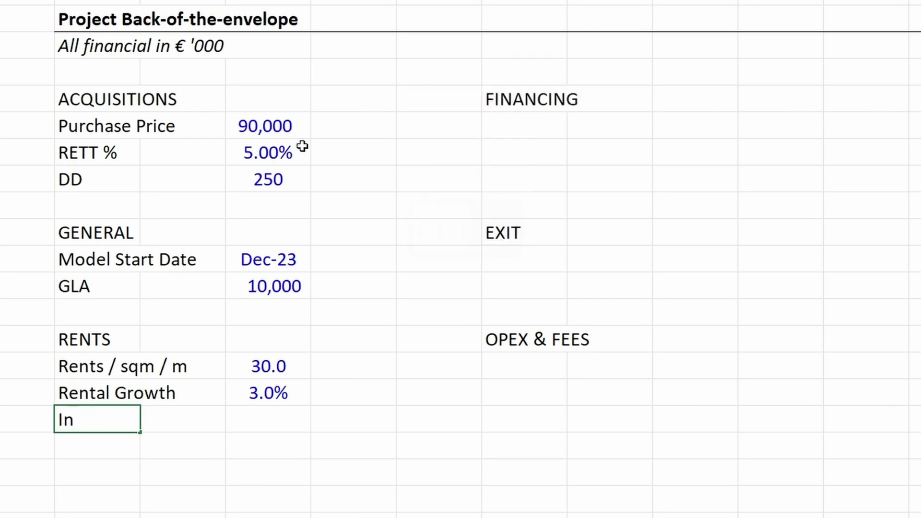
pyautogui.write('flation')
pyautogui.press('Tab')
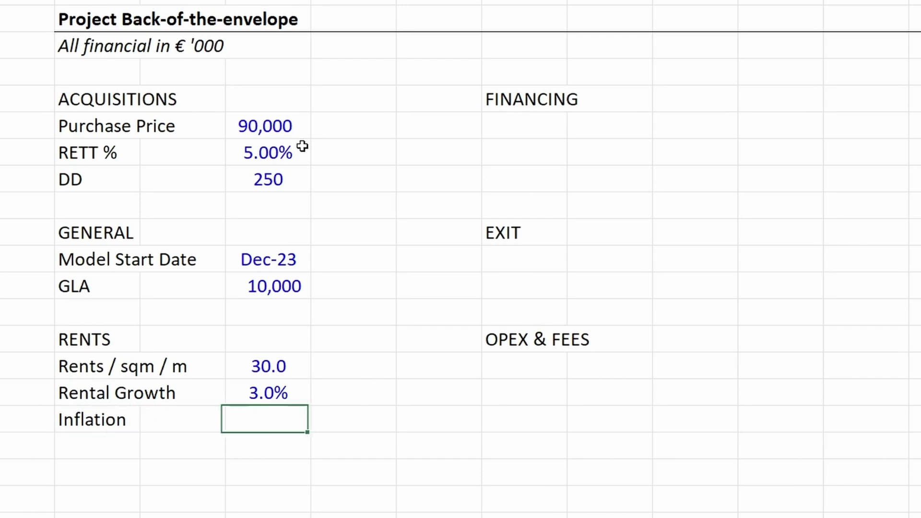
pyautogui.write('4.0%')
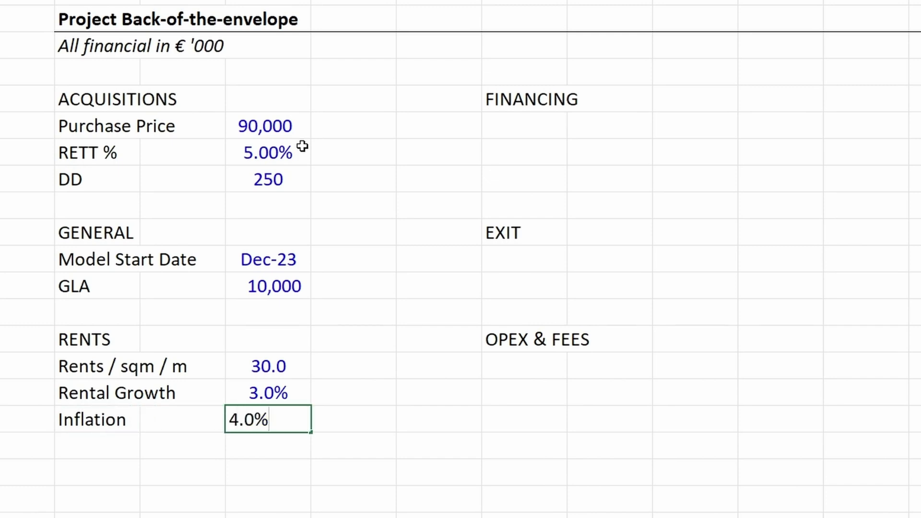
pyautogui.press('Tab')
pyautogui.press('Left')
pyautogui.hotkey('ctrl', 'shift', 'c')
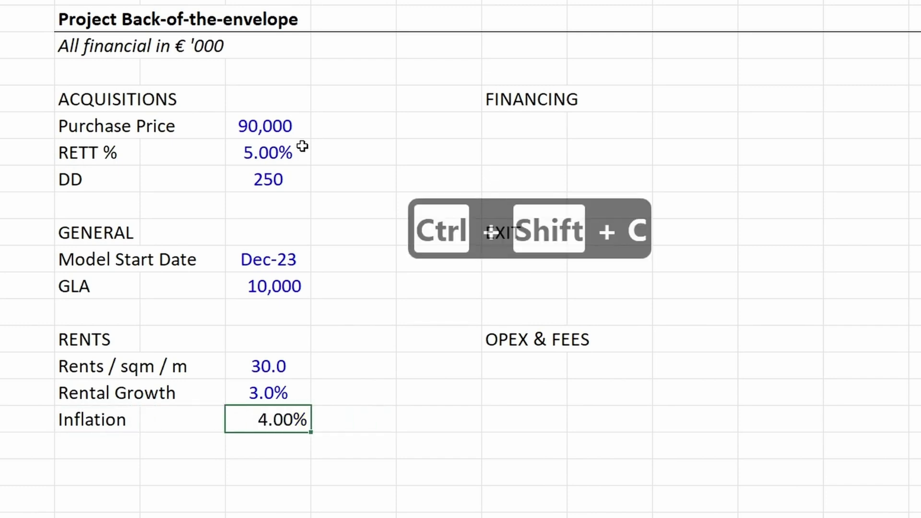
pyautogui.hotkey('alt', 'h')
pyautogui.hotkey('ctrl', ',')
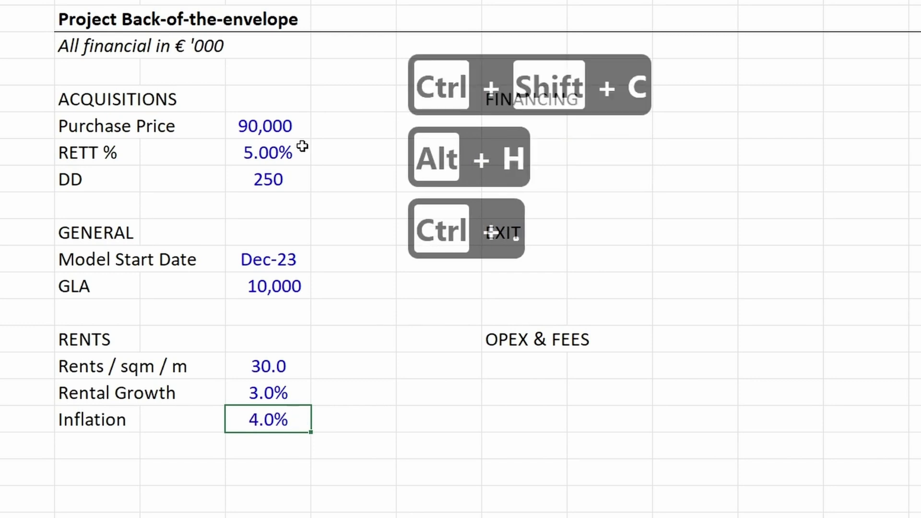
pyautogui.press('Left')
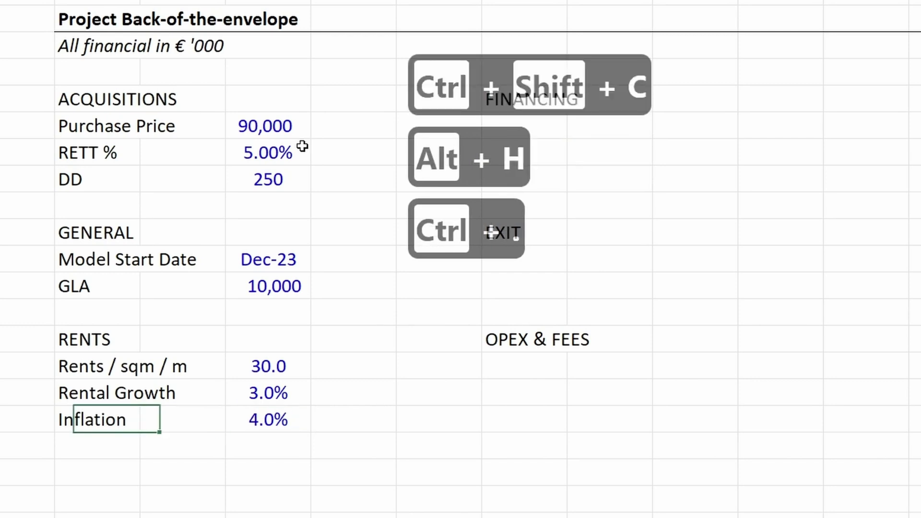
pyautogui.press('Down')
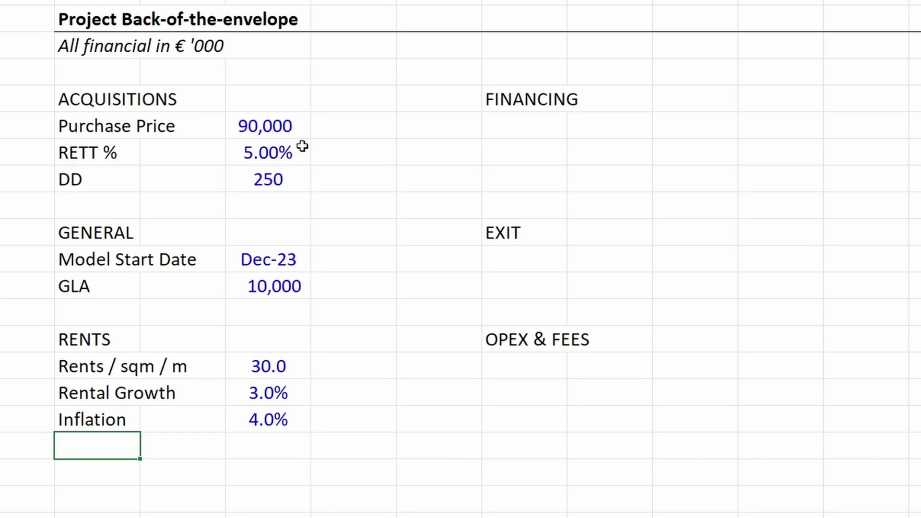
# - Add Occupancy at 100% as a blue, centred input
pyautogui.write('Occupancy')
pyautogui.press('Tab')
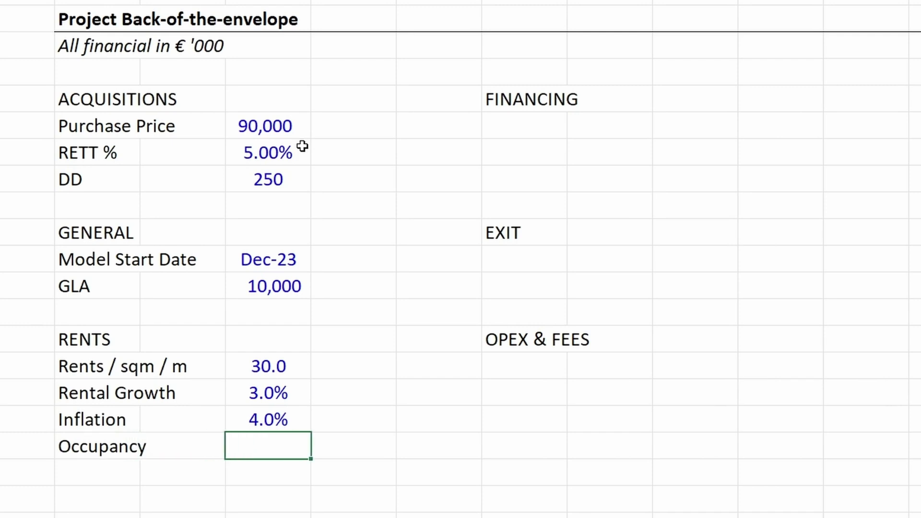
pyautogui.write('100%')
pyautogui.hotkey('ctrl', 'Return')
pyautogui.hotkey('ctrl', 'shift', 'c')
pyautogui.hotkey('alt', 'h')
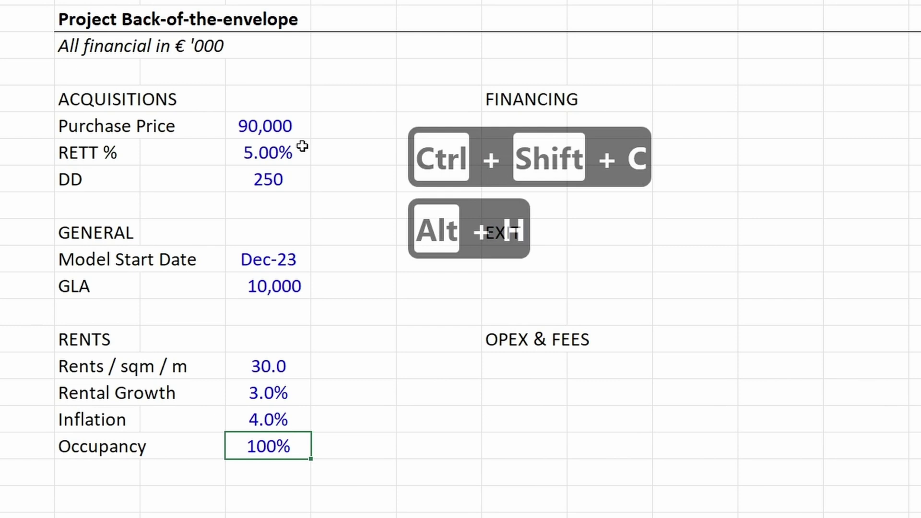
pyautogui.press('Left')
pyautogui.press('Down')
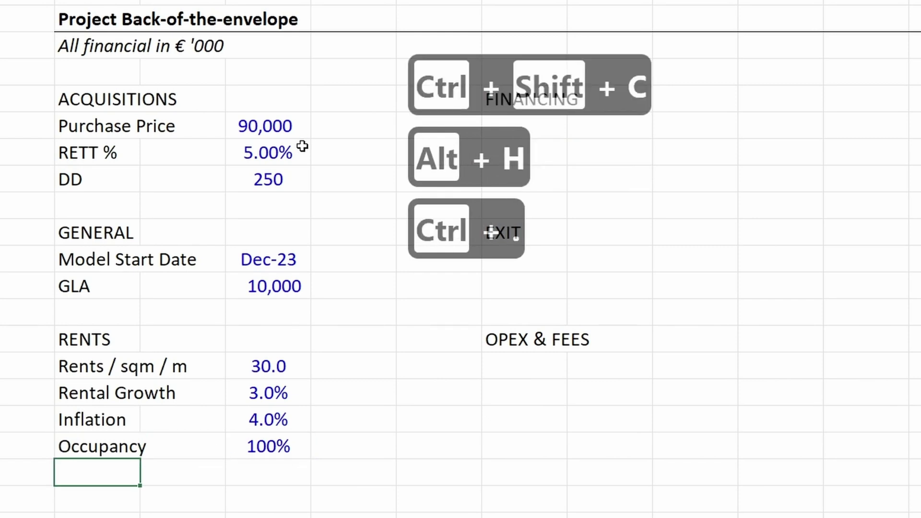
# - Add Lease Length of 10 as a blue input
pyautogui.write('Le')
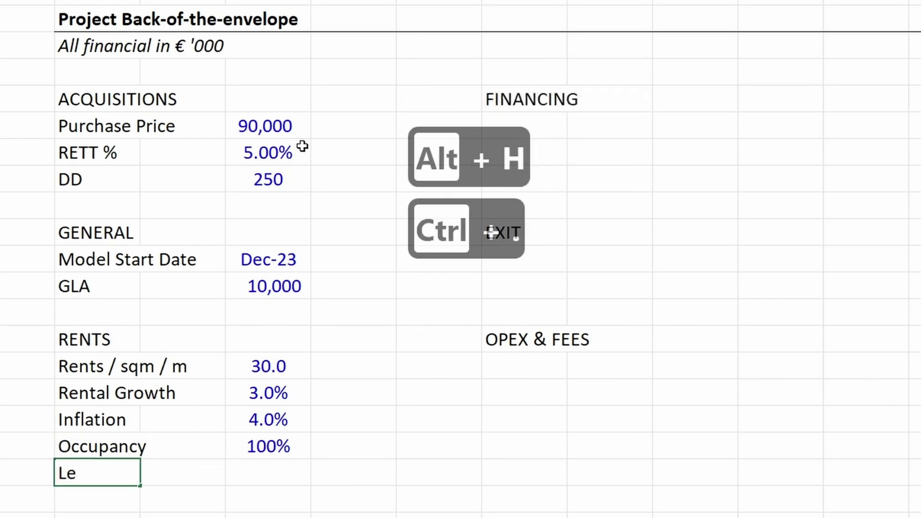
pyautogui.write('ase Length')
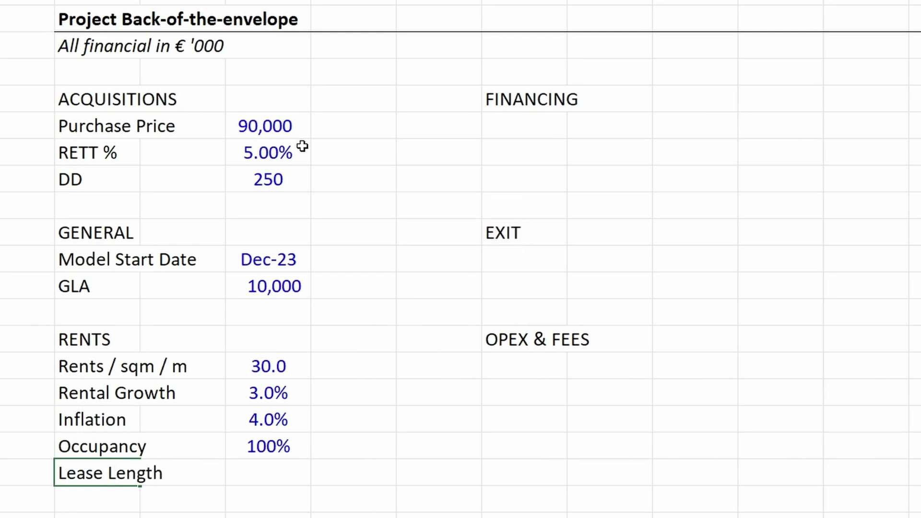
pyautogui.press('Tab')
pyautogui.write('10')
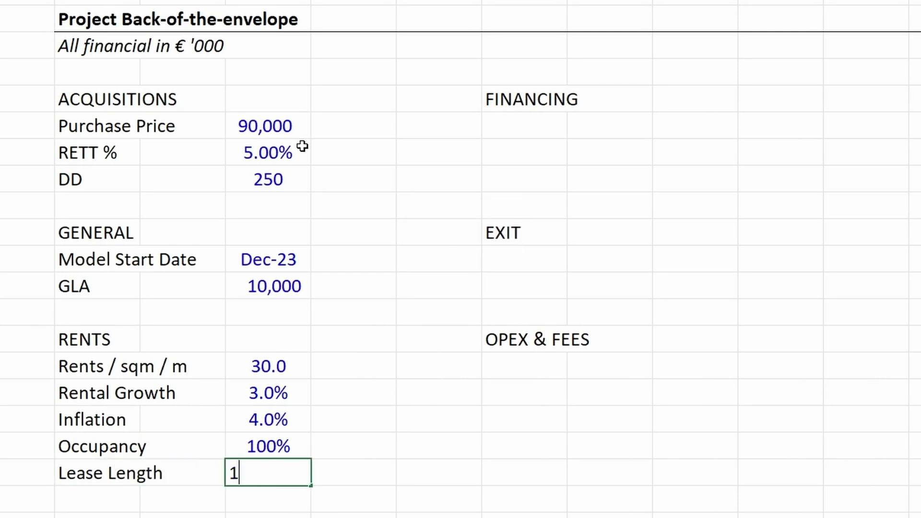
pyautogui.press('Return')
pyautogui.press('Up')
pyautogui.press('Right')
pyautogui.press('Right')
pyautogui.hotkey('ctrl', 'shift', 'c')
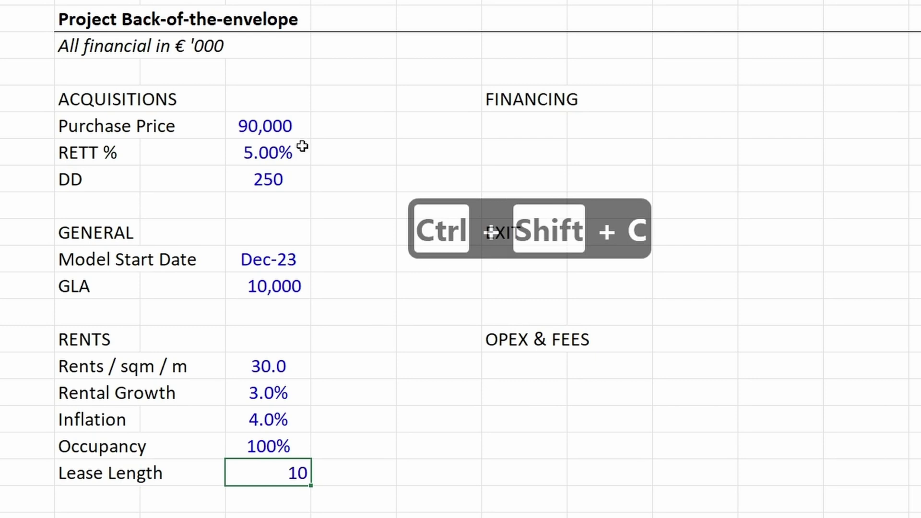
pyautogui.press('Right')
pyautogui.press('Right')
pyautogui.press('Right')
pyautogui.press('Up')
pyautogui.press('Up')
pyautogui.press('Up')
pyautogui.press('Up')
pyautogui.press('Up')
pyautogui.press('Up')
pyautogui.press('Up')
pyautogui.press('Up')
pyautogui.press('Up')
pyautogui.press('Up')
pyautogui.press('Up')
pyautogui.press('Up')
pyautogui.press('Up')
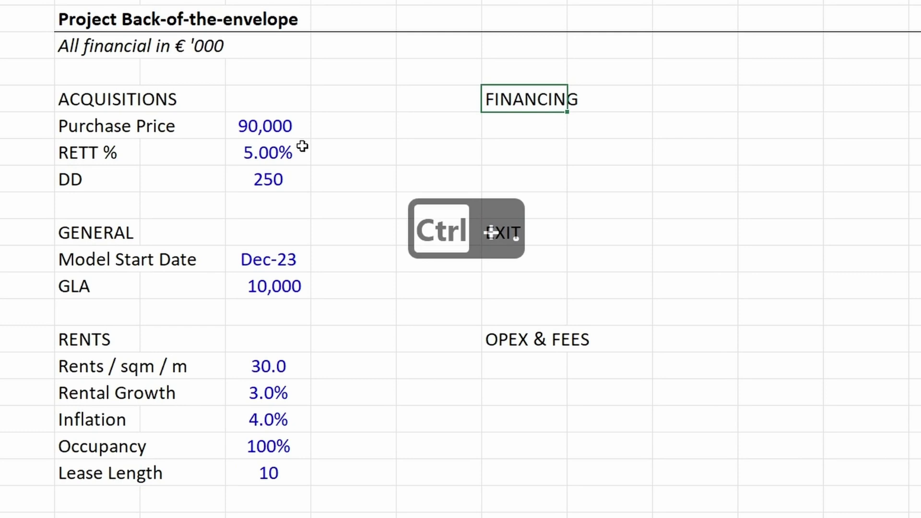
# - Add LTC at 50% as a blue, centred input under FINANCING
pyautogui.write('LTC')
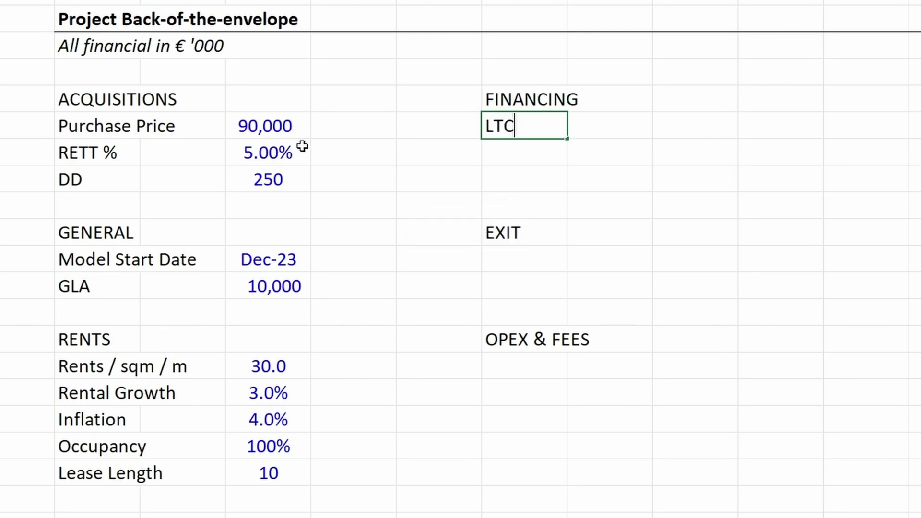
pyautogui.press('Tab')
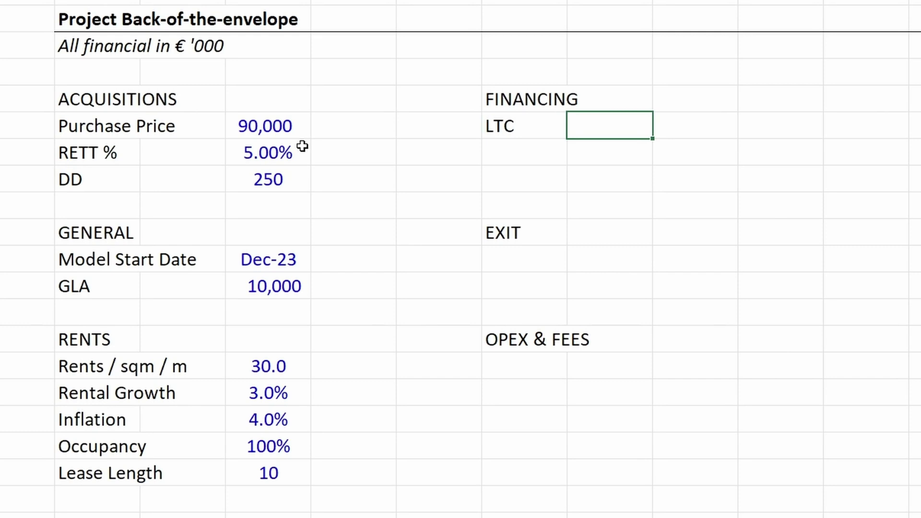
pyautogui.write('50%')
pyautogui.press('Tab')
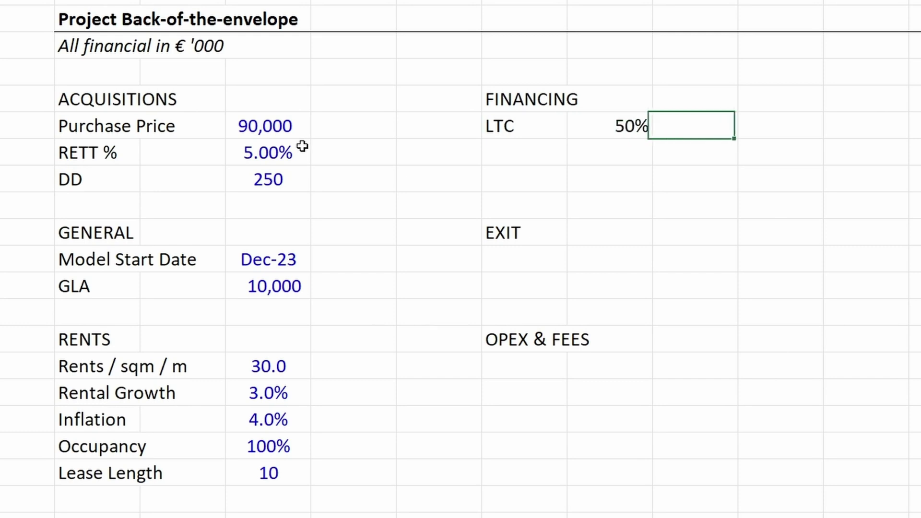
pyautogui.press('Left')
pyautogui.hotkey('ctrl', 'shift', 'c')
pyautogui.hotkey('alt', 'h')
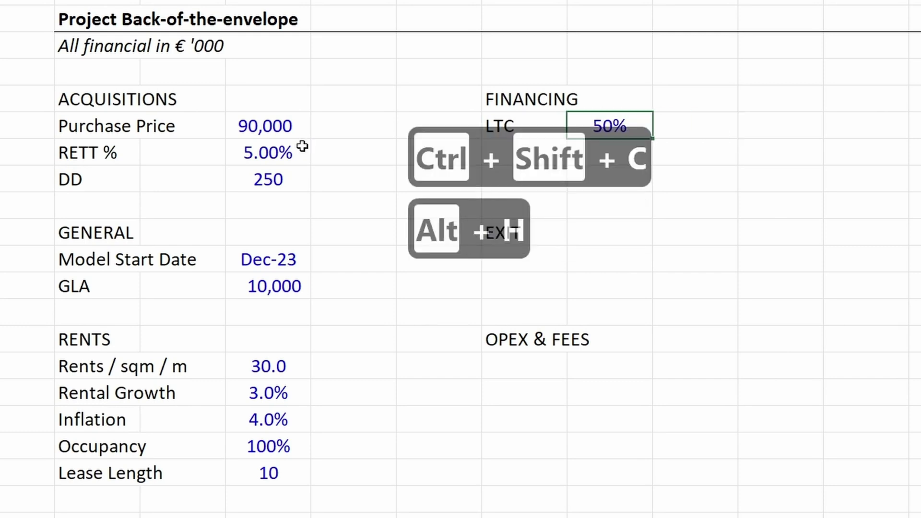
pyautogui.press('Left')
pyautogui.press('Down')
# - Add Interest at 4.0% as a blue, centred input with one decimal
pyautogui.write('I')
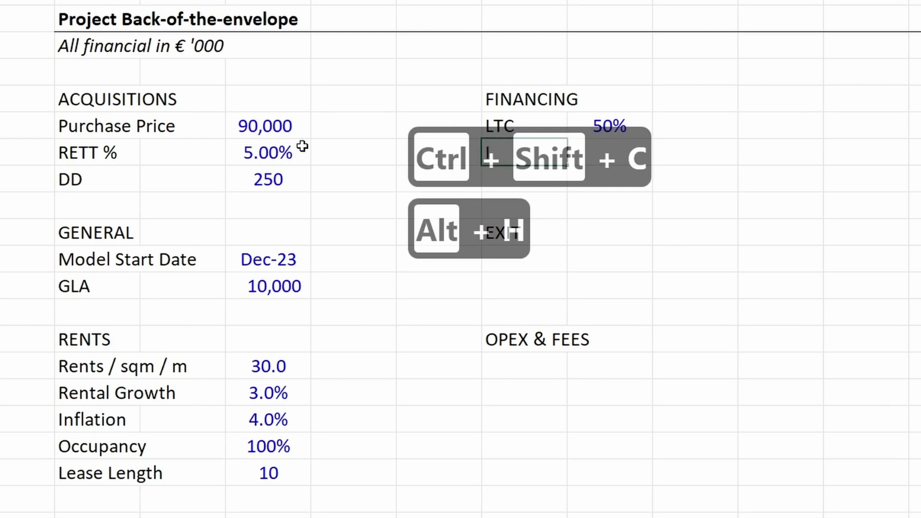
pyautogui.write('nterest')
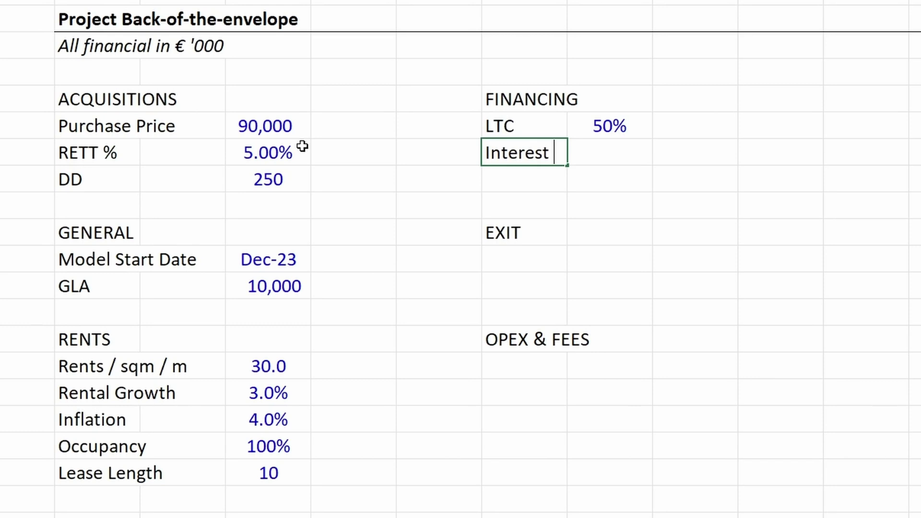
pyautogui.press('Tab')
pyautogui.write('4.0%')
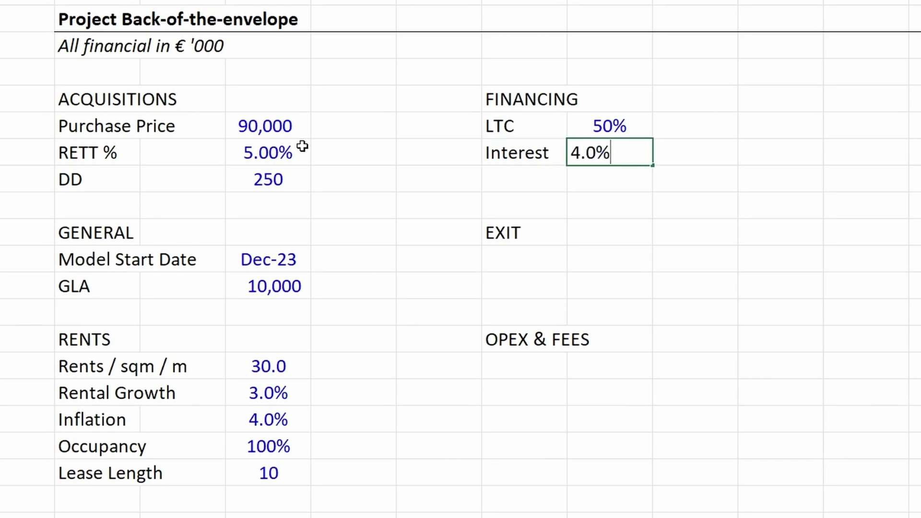
pyautogui.hotkey('ctrl', 'Return')
pyautogui.hotkey('ctrl', 'shift', 'c')
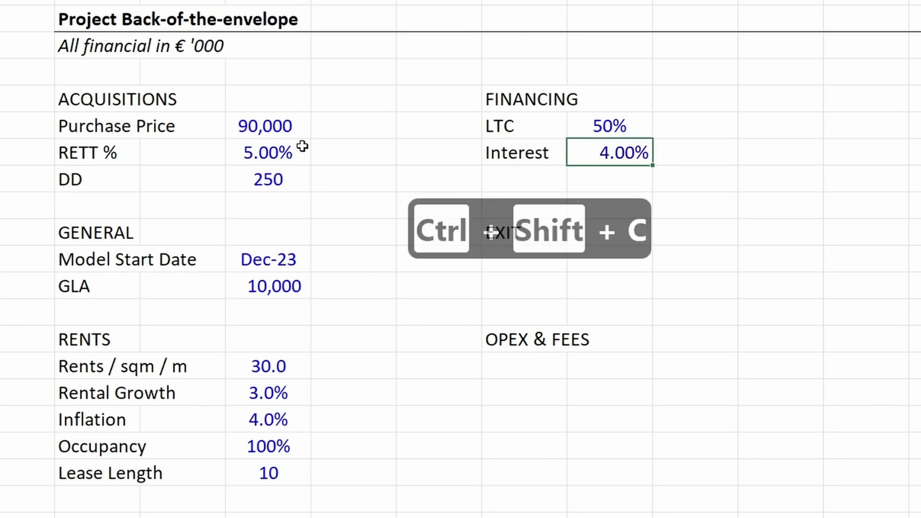
pyautogui.hotkey('alt', 'h')
pyautogui.press('9')
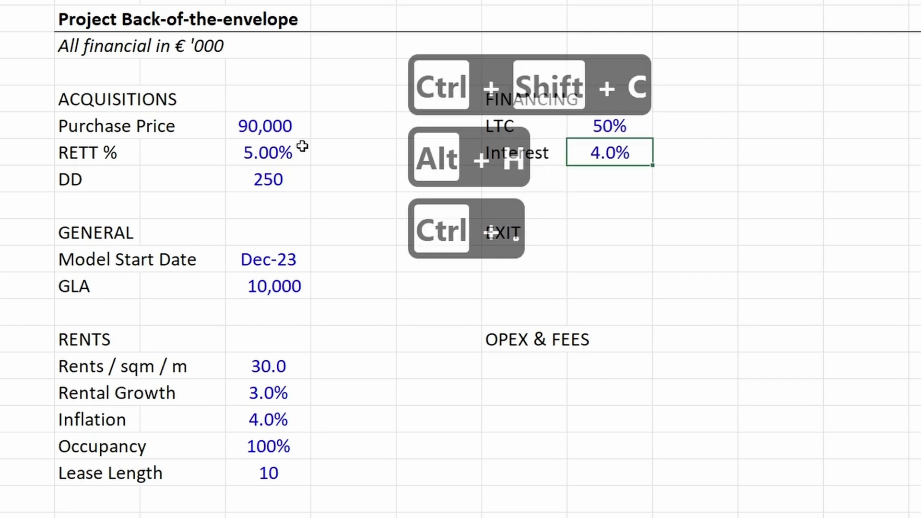
pyautogui.press('Down')
pyautogui.press('Down')
pyautogui.press('Down')
pyautogui.press('Down')
pyautogui.press('Left')
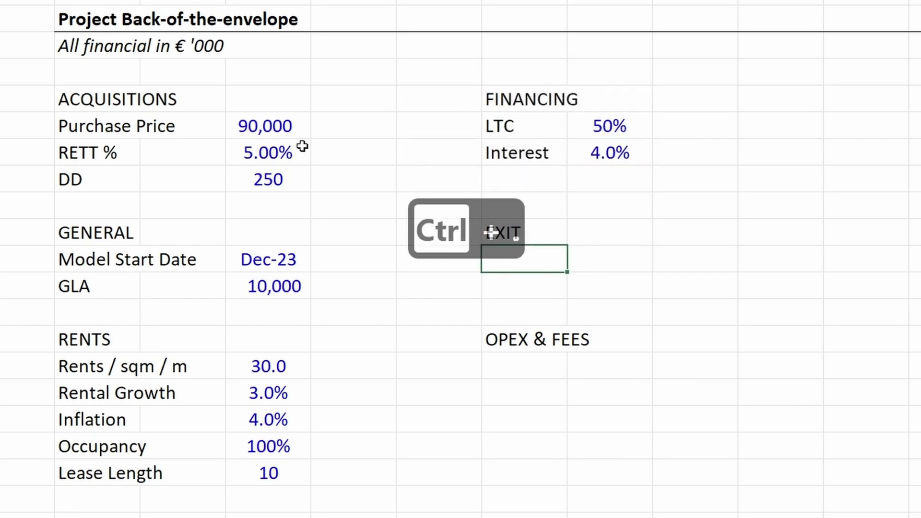
# - Enter the Yield label with 3.5% under EXIT, coloured blue, centred, one decimal
pyautogui.write('Yo')
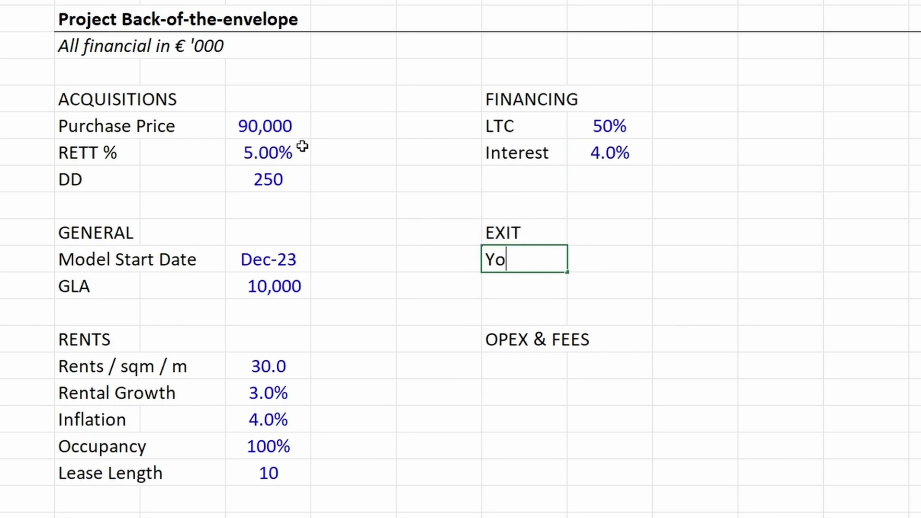
pyautogui.press('BackSpace')
pyautogui.write('ield')
pyautogui.press('Tab')
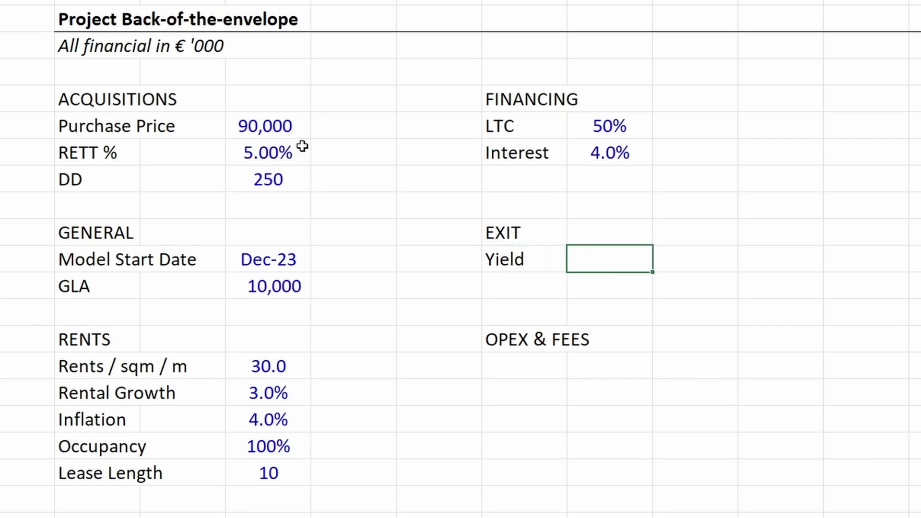
pyautogui.write('3.5%')
pyautogui.press('Tab')
pyautogui.hotkey('shift', 'Tab')
pyautogui.hotkey('ctrl', 'shift', 'c')
pyautogui.hotkey('alt', 'h')
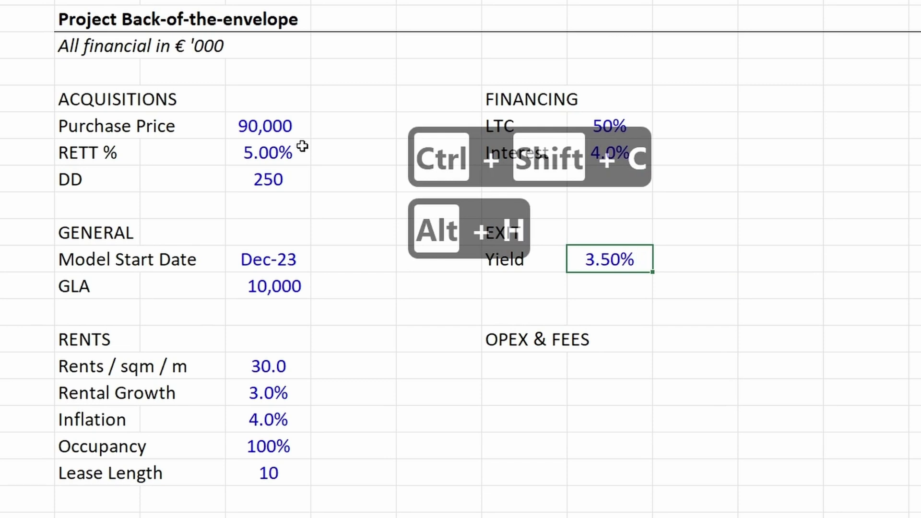
pyautogui.hotkey('ctrl', '.')
pyautogui.press('Left')
pyautogui.press('Left')
pyautogui.press('Down')
pyautogui.press('Right')
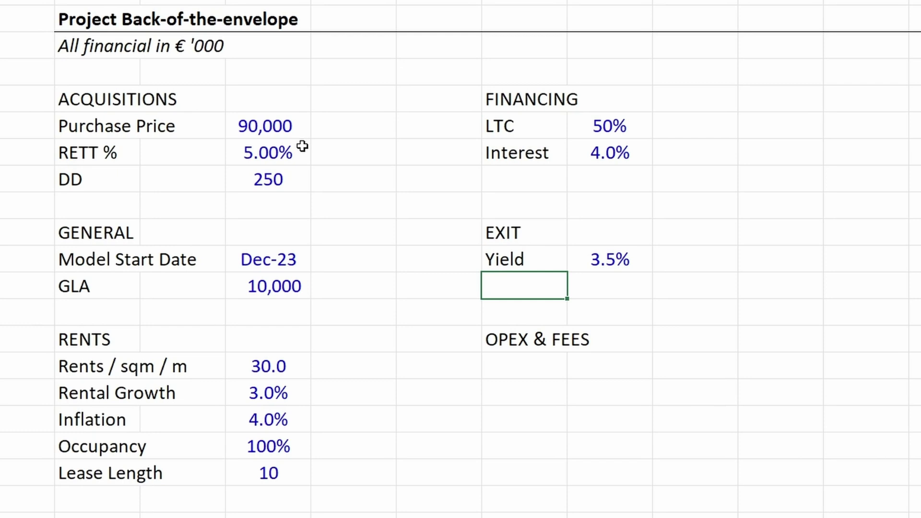
# - Add Exit Costs at 1.0% as a blue, centred input
pyautogui.write('Exit Costs')
pyautogui.press('Tab')
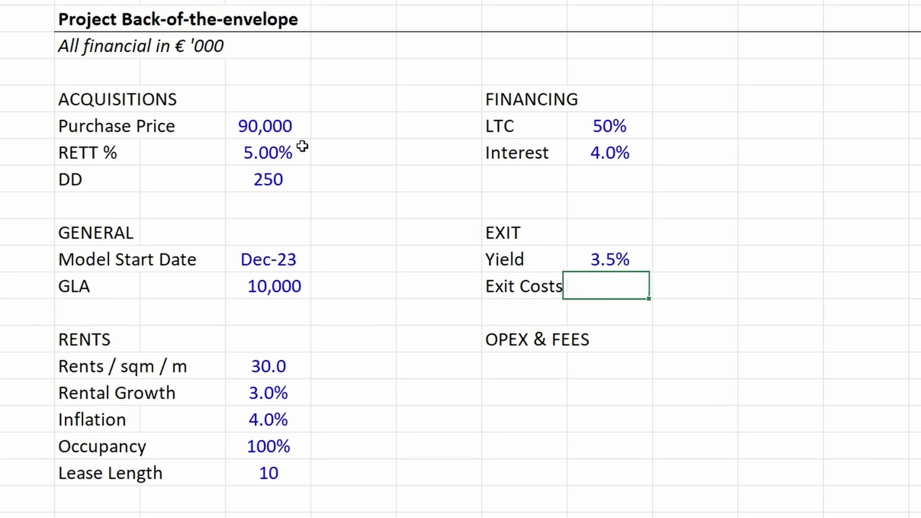
pyautogui.write('1.0%')
pyautogui.hotkey('ctrl', 'Return')
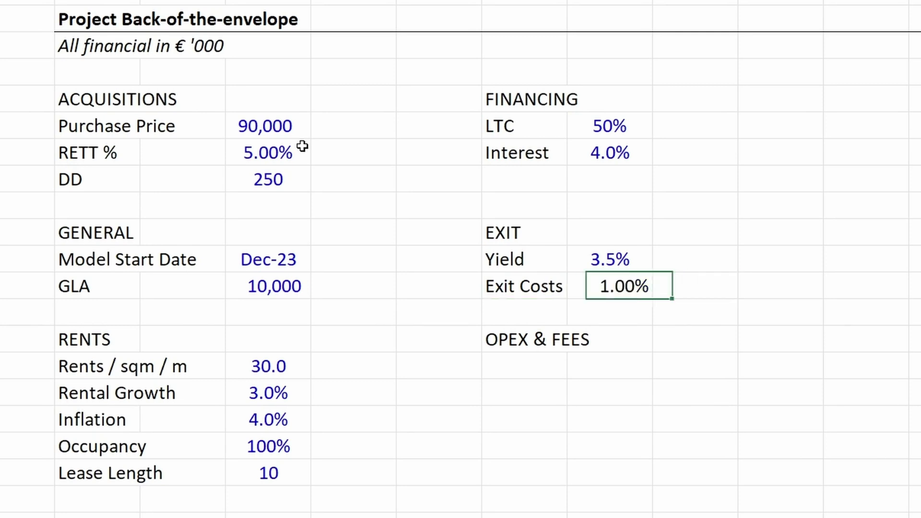
pyautogui.hotkey('ctrl', 'shift', 'c')
pyautogui.hotkey('alt', 'h')
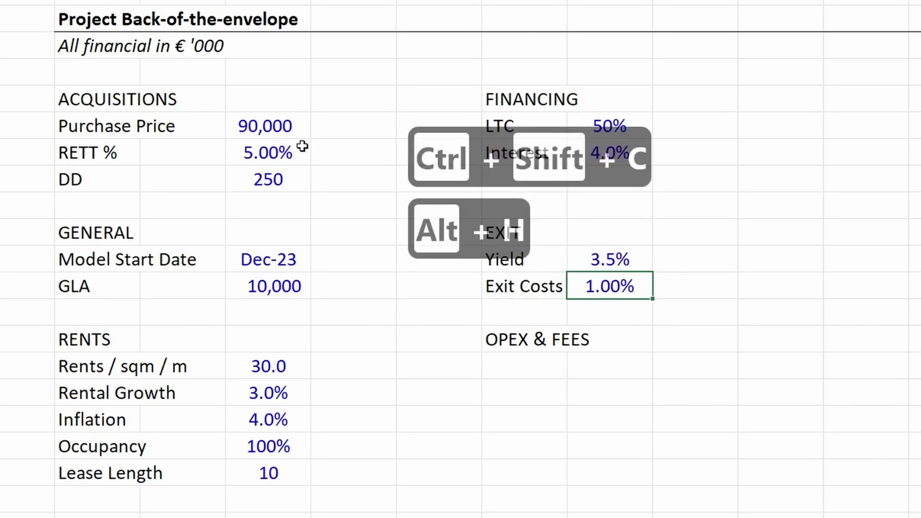
pyautogui.hotkey('ctrl', '.')
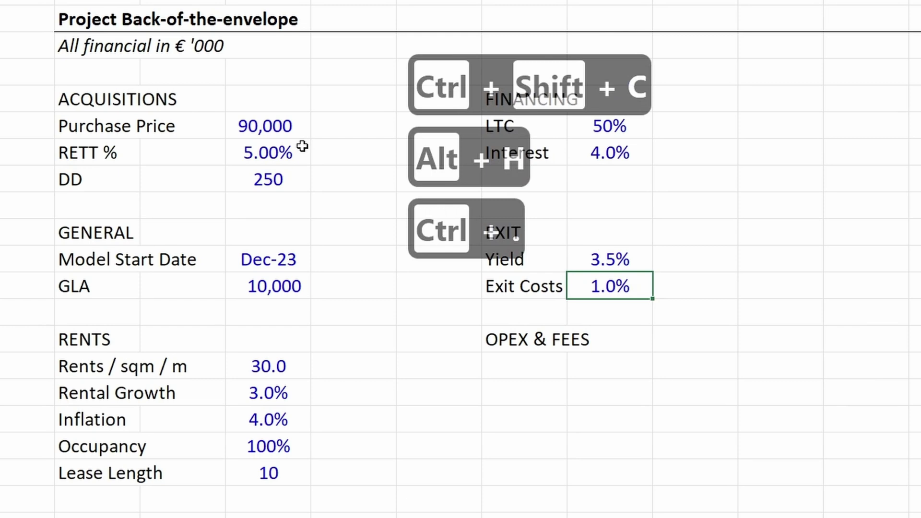
pyautogui.press('Left')
pyautogui.press('Down')
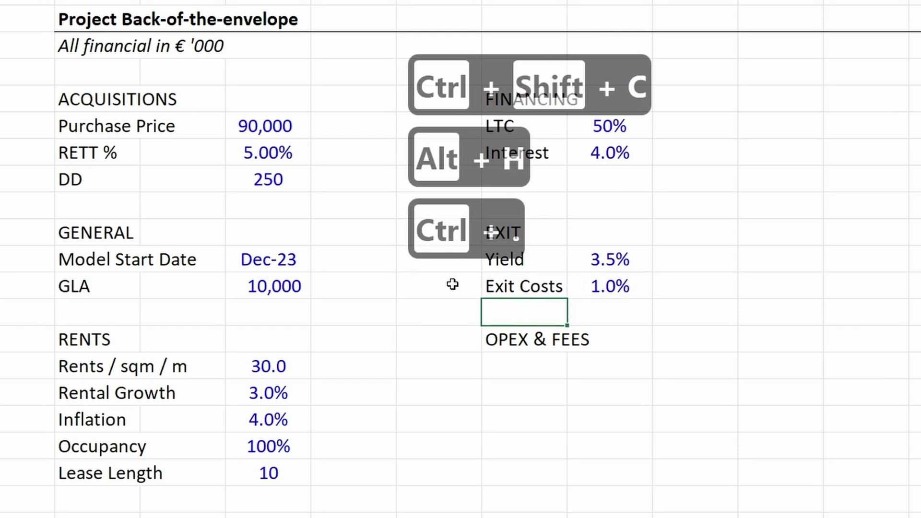
# - Shift OPEX & FEES down a row and add Exit Year 5.0 as a blue, centred input
pyautogui.moveTo(506, 342); pyautogui.dragTo(602, 367)
pyautogui.click(541, 311)
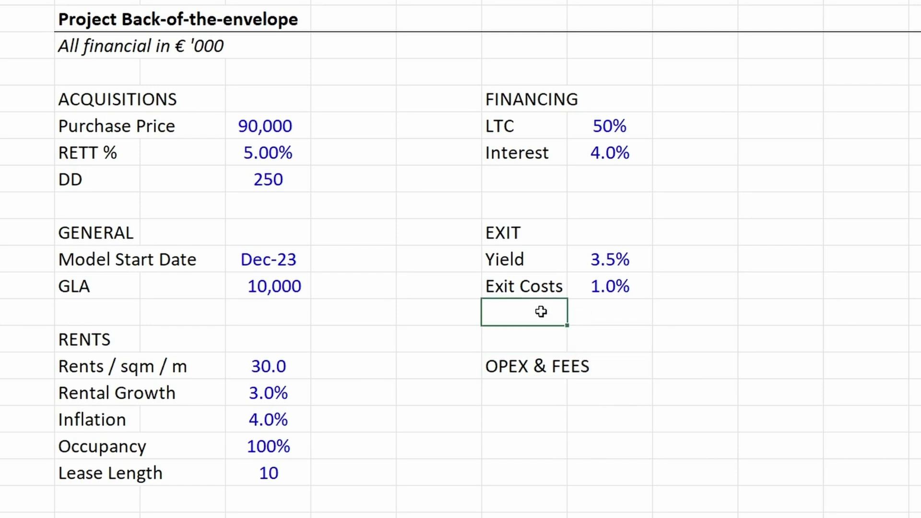
pyautogui.write('E')
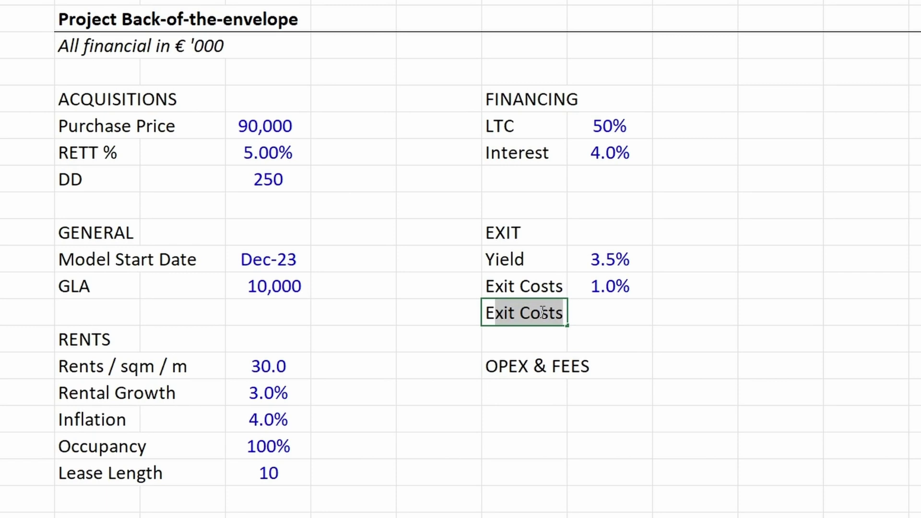
pyautogui.write('xit ')
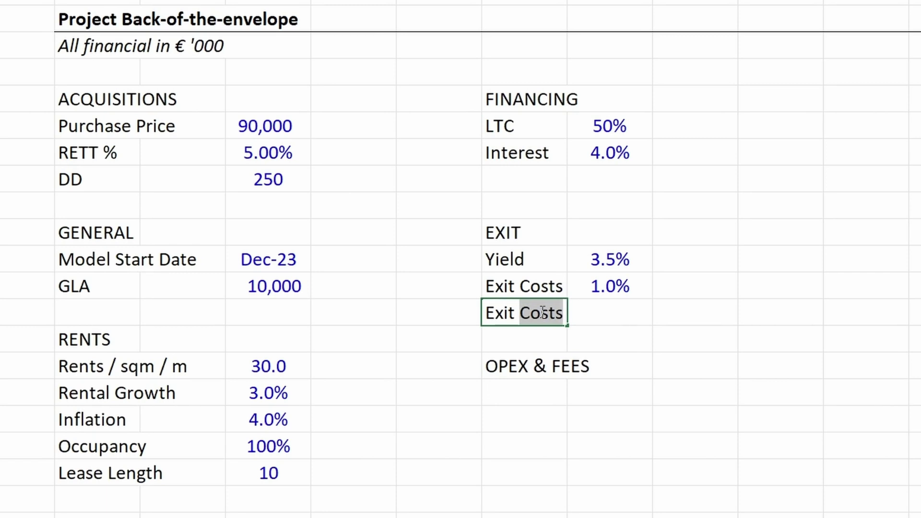
pyautogui.write('Year')
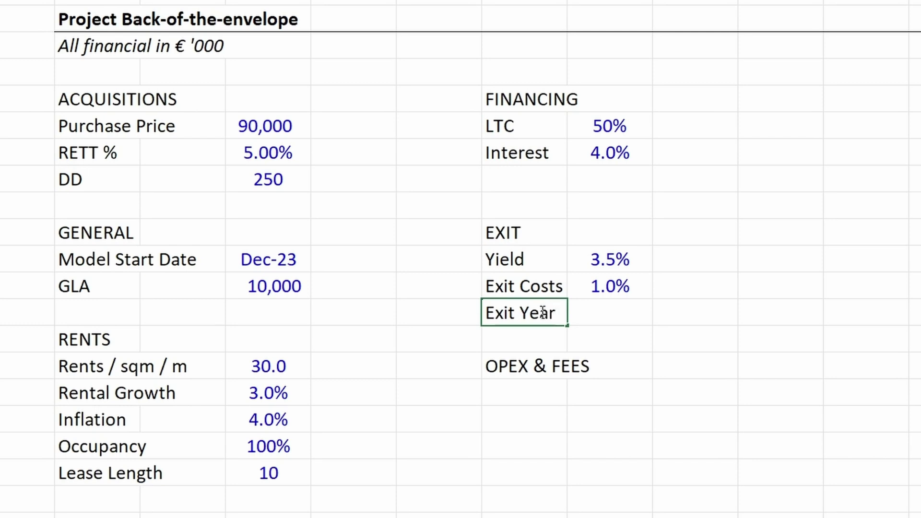
pyautogui.press('Tab')
pyautogui.write('5')
pyautogui.click(542, 313)
pyautogui.press('Right')
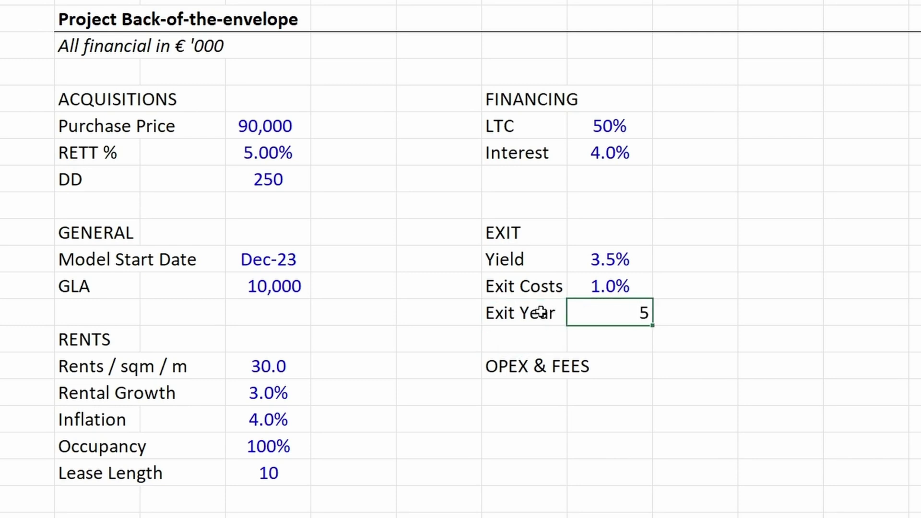
pyautogui.hotkey('ctrl', 'shift', 'c')
pyautogui.hotkey('alt', 'h')
pyautogui.hotkey('ctrl', ',')
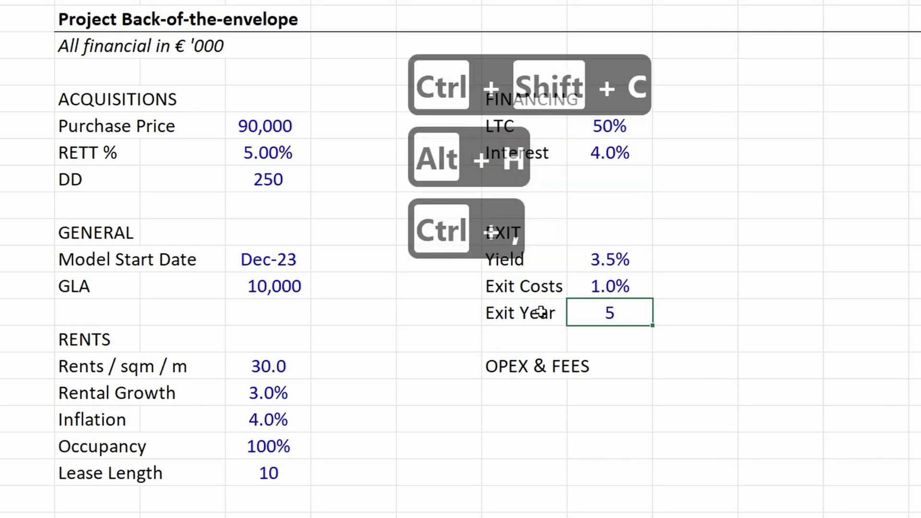
pyautogui.press('Left')
pyautogui.press('Down')
pyautogui.press('Down')
pyautogui.press('Down')
pyautogui.press('Right')
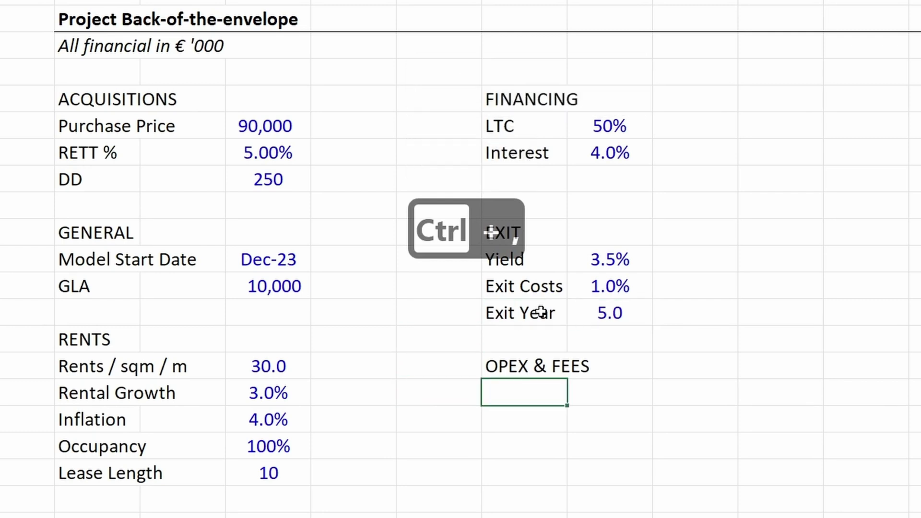
# - Enter AM Fees with 6.00% as a blue, centred input value
pyautogui.write('A')
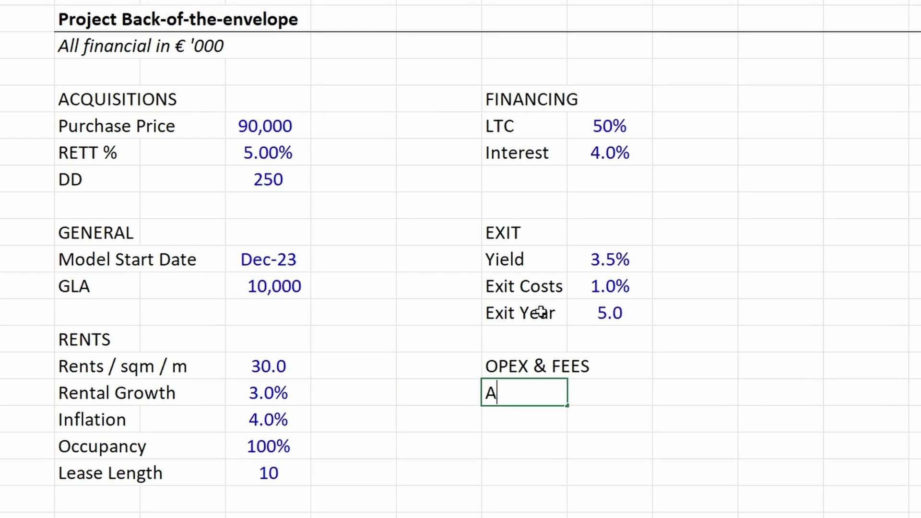
pyautogui.write('M Fees')
pyautogui.press('Tab')
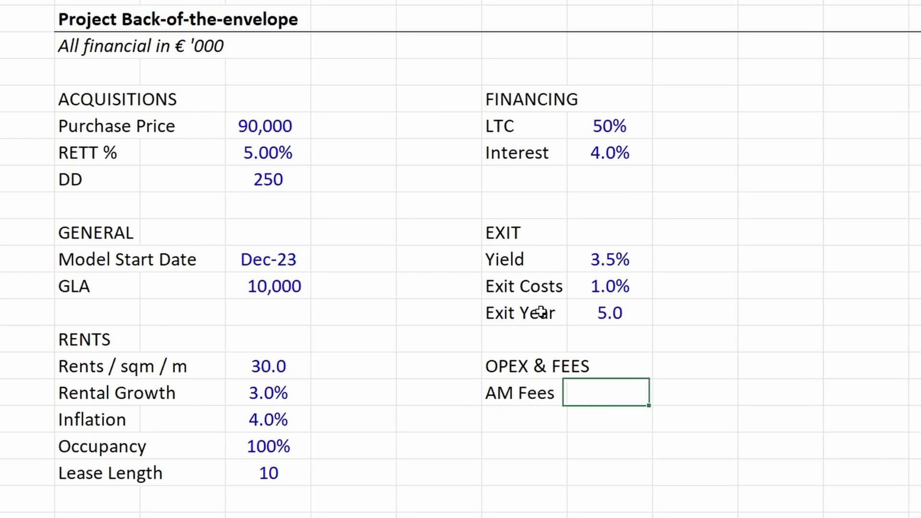
pyautogui.write('6.0')
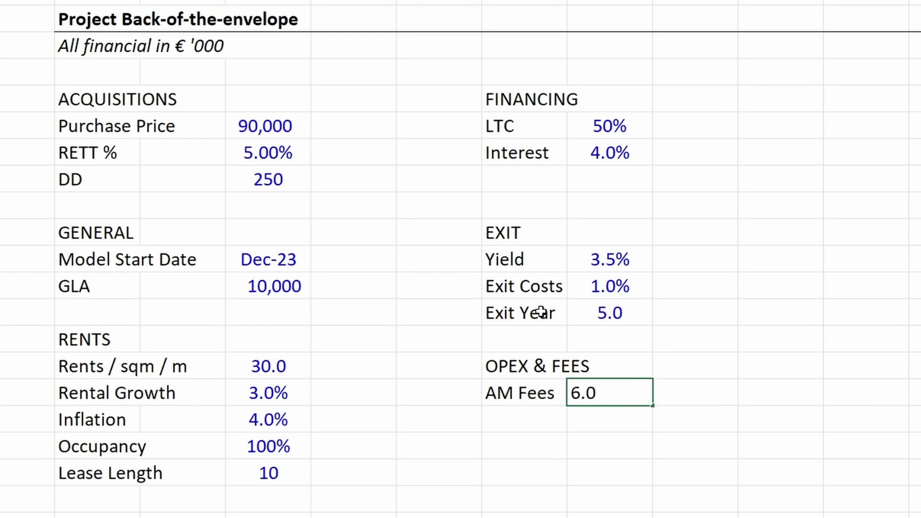
pyautogui.write('0%')
pyautogui.press('Tab')
pyautogui.hotkey('shift', 'Tab')
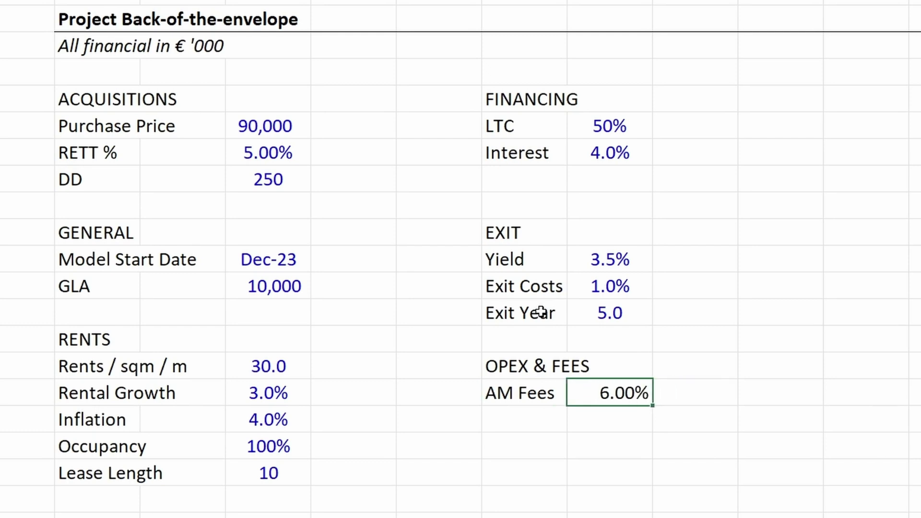
pyautogui.hotkey('ctrl', 'shift', 'c')
pyautogui.hotkey('alt', 'h')
pyautogui.press('a')
pyautogui.press('c')
pyautogui.press('Left')
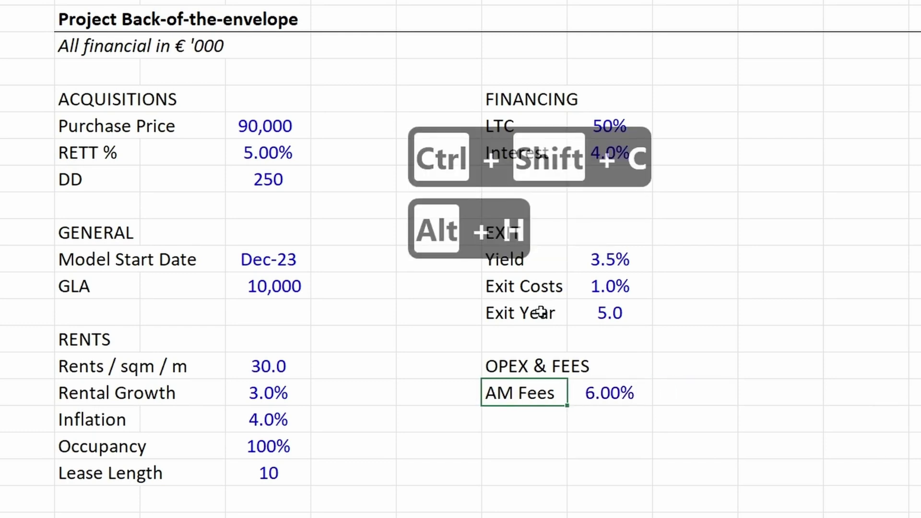
pyautogui.press('Down')
# - Enter Opex Costs with 250 below it as a blue, centred input value
pyautogui.write('Opex c')
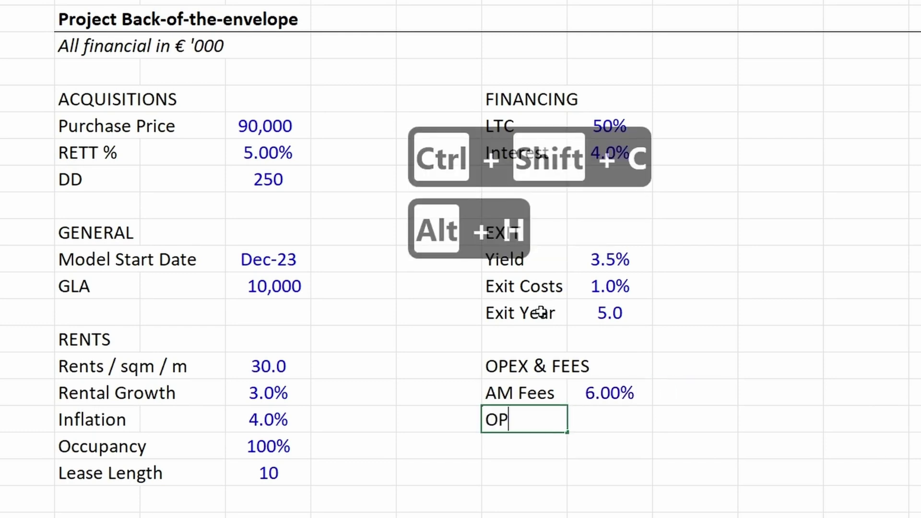
pyautogui.press('BackSpace')
pyautogui.write('Costs')
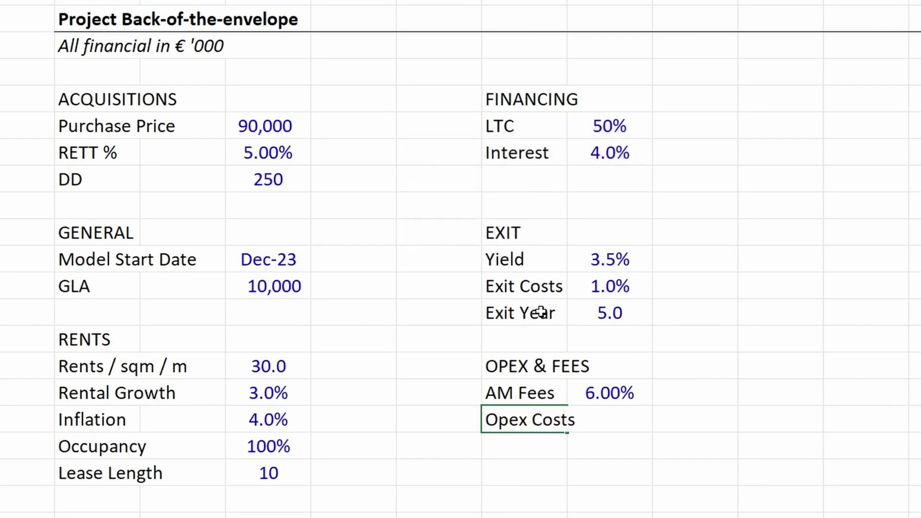
pyautogui.press('Right')
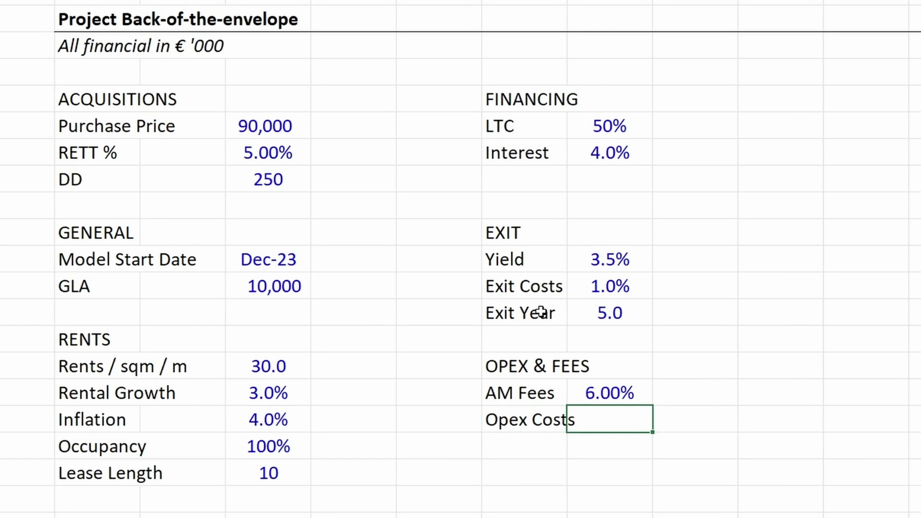
pyautogui.write('250')
pyautogui.press('Return')
pyautogui.press('Up')
pyautogui.hotkey('ctrl', 'shift', 'c')
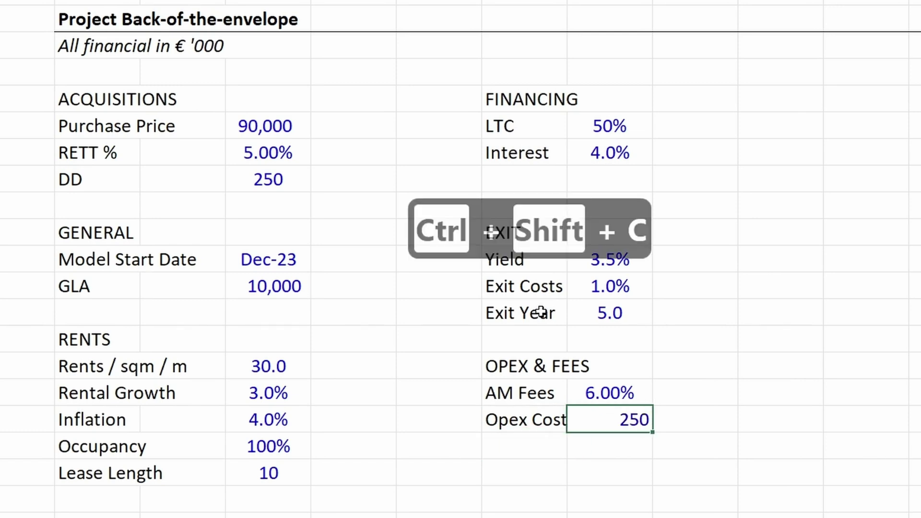
pyautogui.hotkey('alt', 'h')
pyautogui.press('a')
pyautogui.press('c')
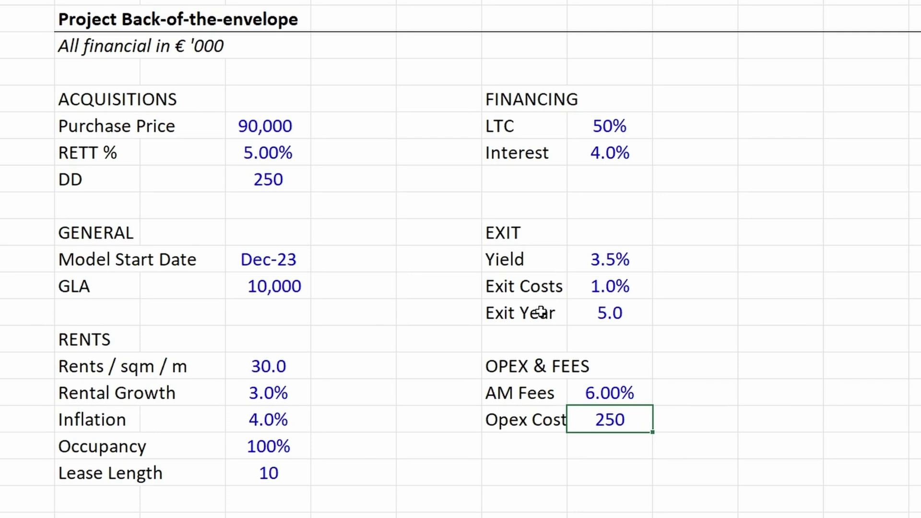
pyautogui.press('Left')
pyautogui.press('Left')
pyautogui.press('Left')
pyautogui.press('Left')
pyautogui.press('Left')
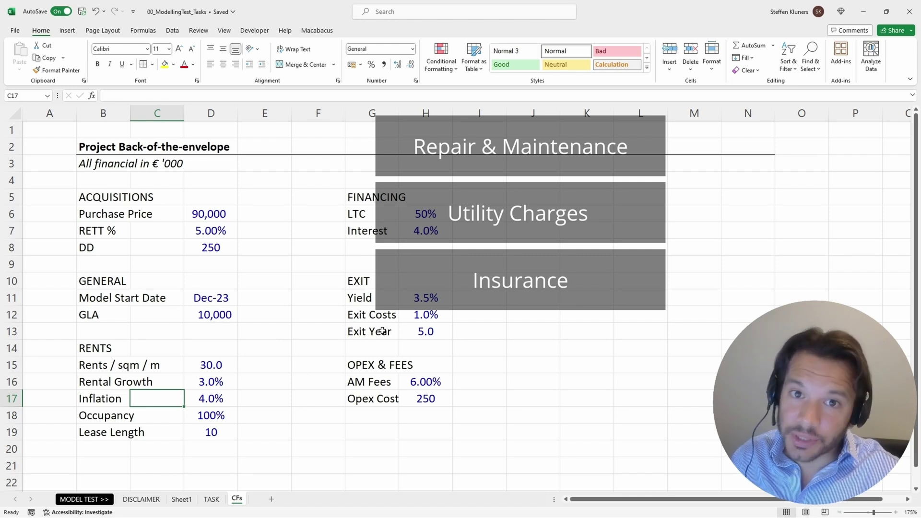
pyautogui.press('Right')
pyautogui.press('Right')
pyautogui.press('Right')
pyautogui.press('Right')
pyautogui.press('Right')
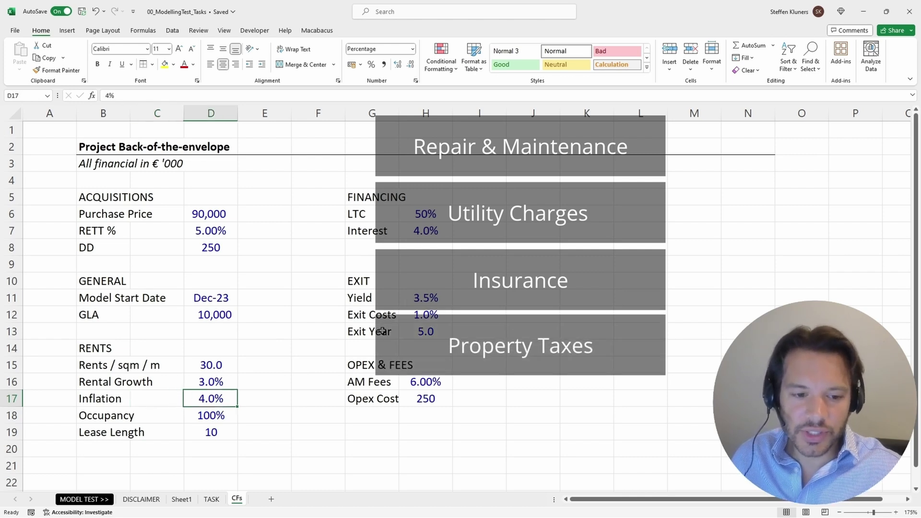
pyautogui.press('Left')
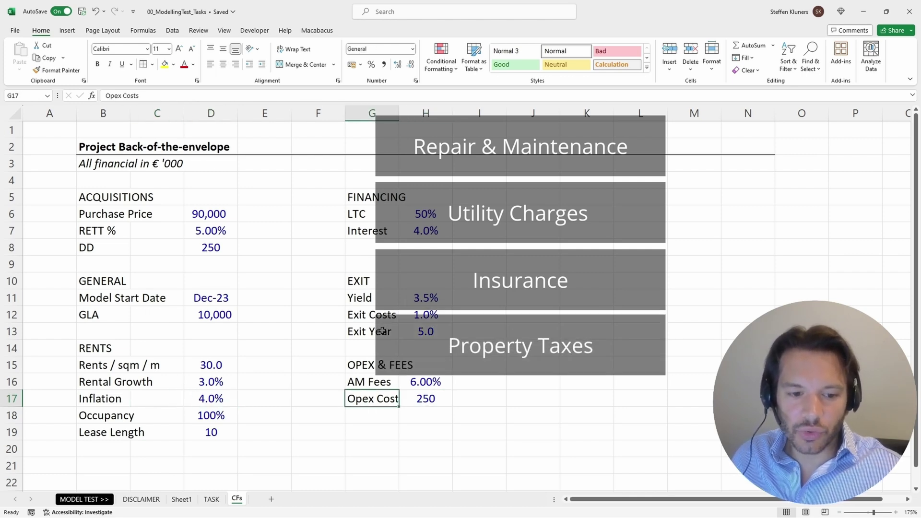
pyautogui.press('Right')
pyautogui.press('Up')
pyautogui.press('Up')
pyautogui.press('Up')
pyautogui.press('Up')
pyautogui.press('Up')
pyautogui.press('Up')
pyautogui.press('Up')
pyautogui.press('Up')
pyautogui.press('Up')
pyautogui.press('Up')
pyautogui.press('Up')
pyautogui.press('Up')
pyautogui.press('Up')
pyautogui.press('Up')
pyautogui.press('Up')
pyautogui.press('Up')
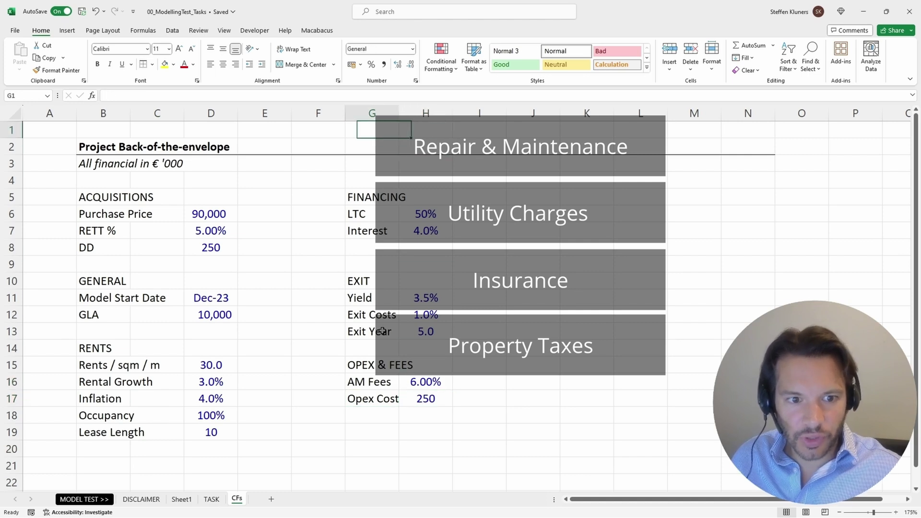
# - Centre the ACQUISITIONS, GENERAL and RENTS headings across their columns with Center Across Selection
pyautogui.press('Left')
pyautogui.press('Left')
pyautogui.press('Left')
pyautogui.press('Left')
pyautogui.press('Left')
pyautogui.press('Left')
pyautogui.press('Down')
pyautogui.press('Down')
pyautogui.press('Down')
pyautogui.press('Down')
pyautogui.hotkey('shift', 'Right')
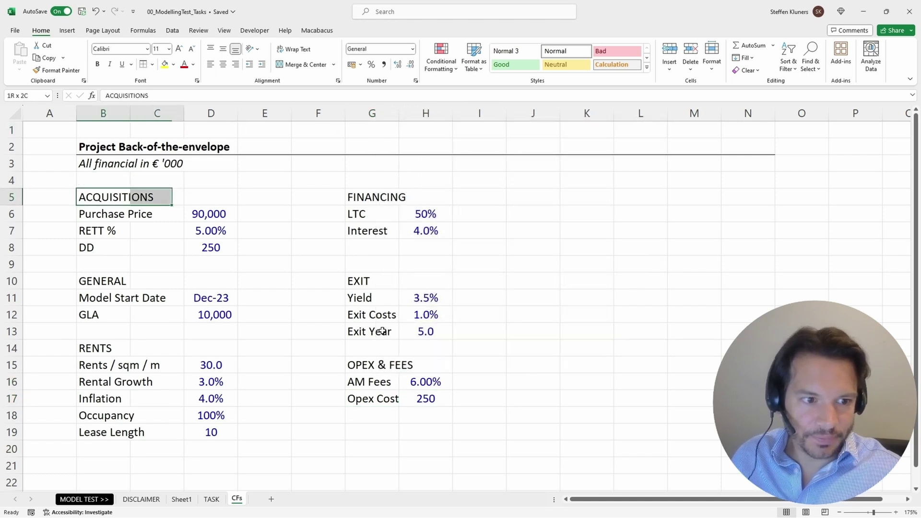
pyautogui.hotkey('shift', 'Right')
pyautogui.hotkey('ctrl', '1')
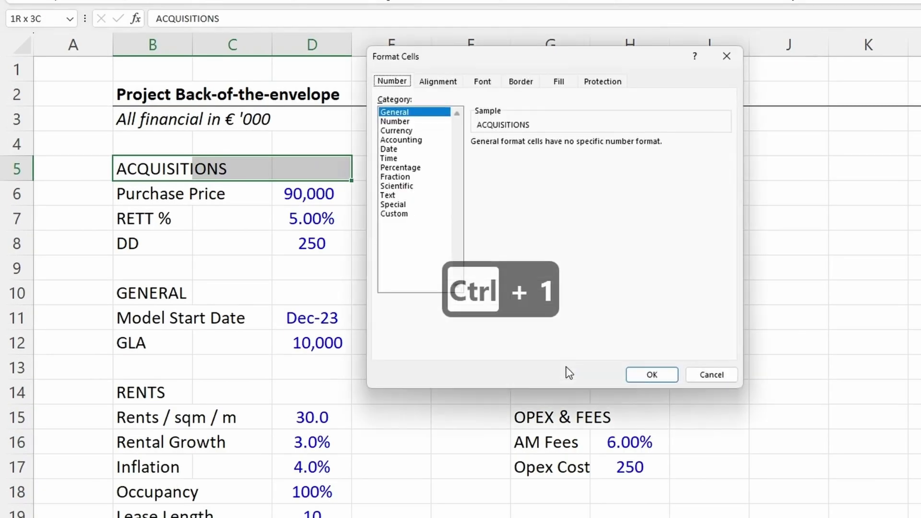
pyautogui.hotkey('ctrl', 'Tab')
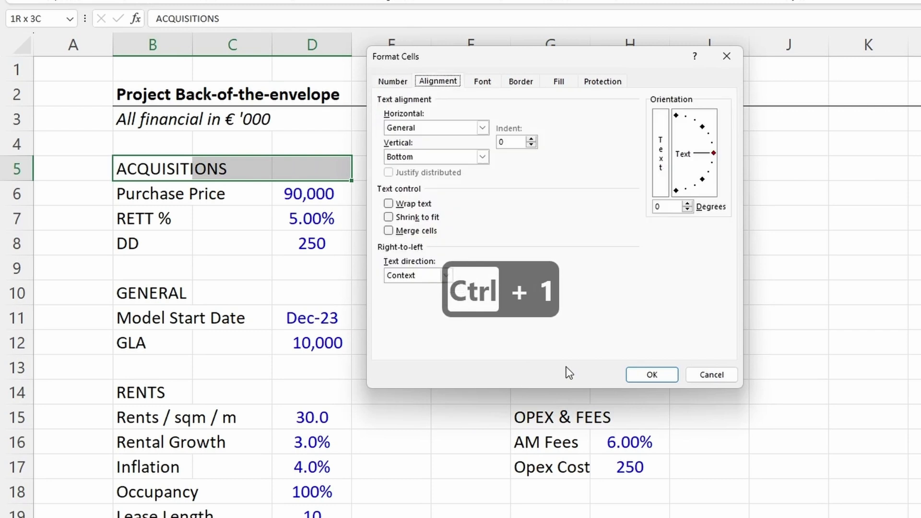
pyautogui.hotkey('alt', 'h')
pyautogui.hotkey('alt', 'Down')
pyautogui.press('Down')
pyautogui.press('Down')
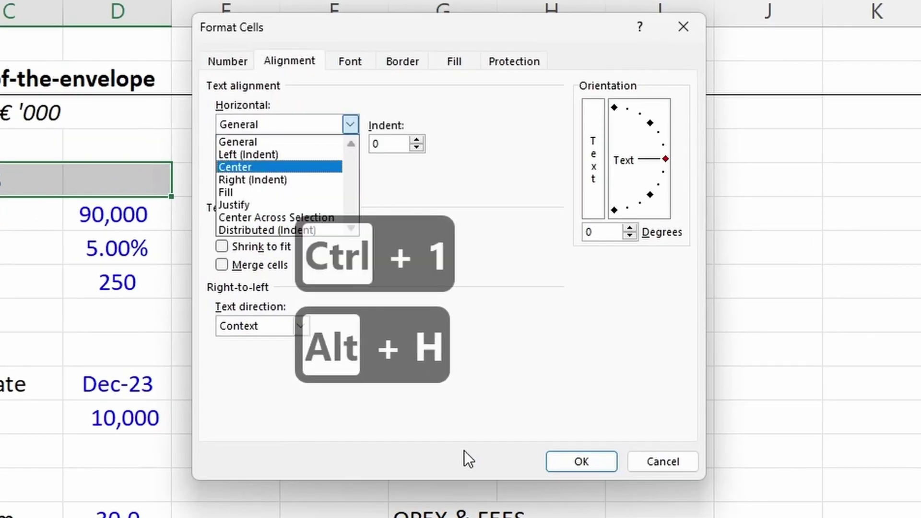
pyautogui.press('Down')
pyautogui.press('Down')
pyautogui.press('Down')
pyautogui.press('Down')
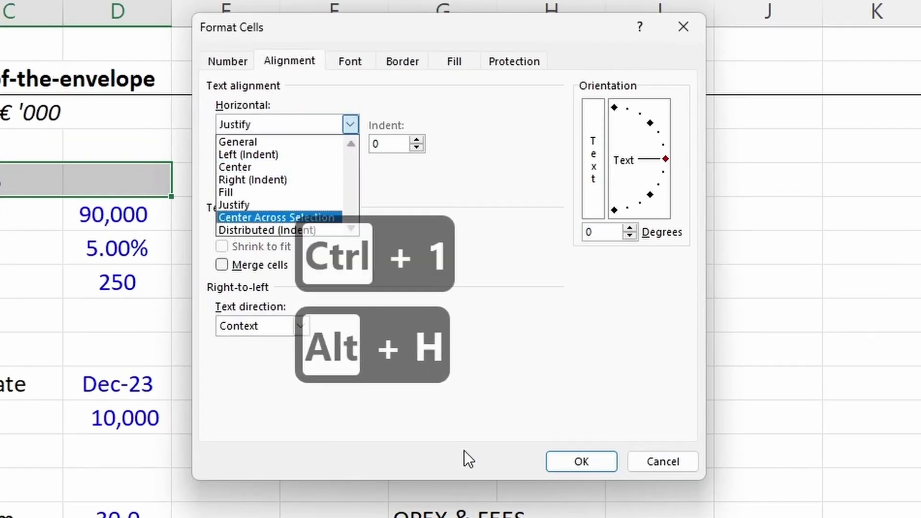
pyautogui.press('Return')
pyautogui.press('Return')
pyautogui.press('Down')
pyautogui.press('Down')
pyautogui.press('Down')
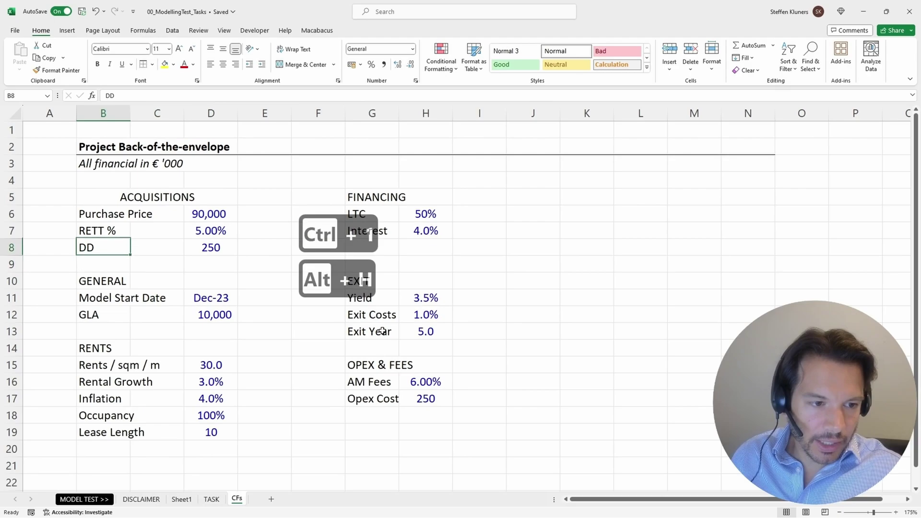
pyautogui.press('Down')
pyautogui.press('Down')
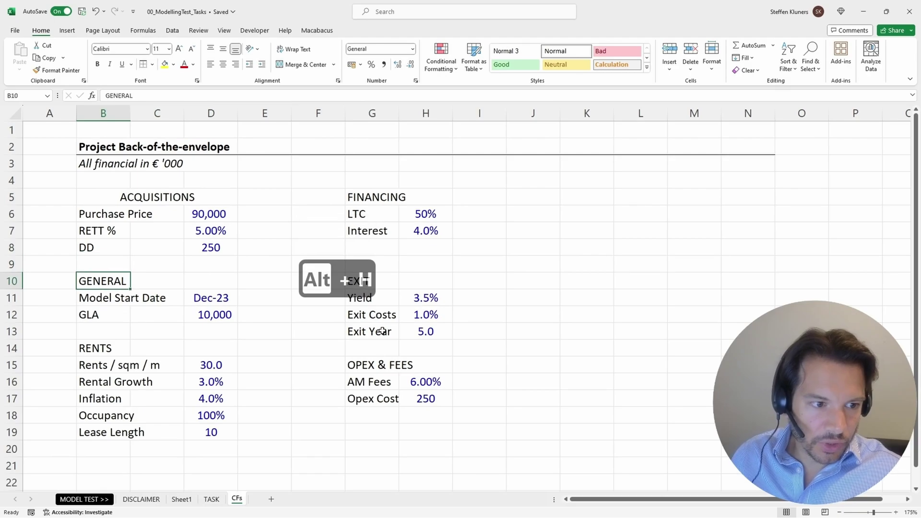
pyautogui.hotkey('shift', 'Right')
pyautogui.hotkey('shift', 'Right')
pyautogui.press('F4')
pyautogui.press('Down')
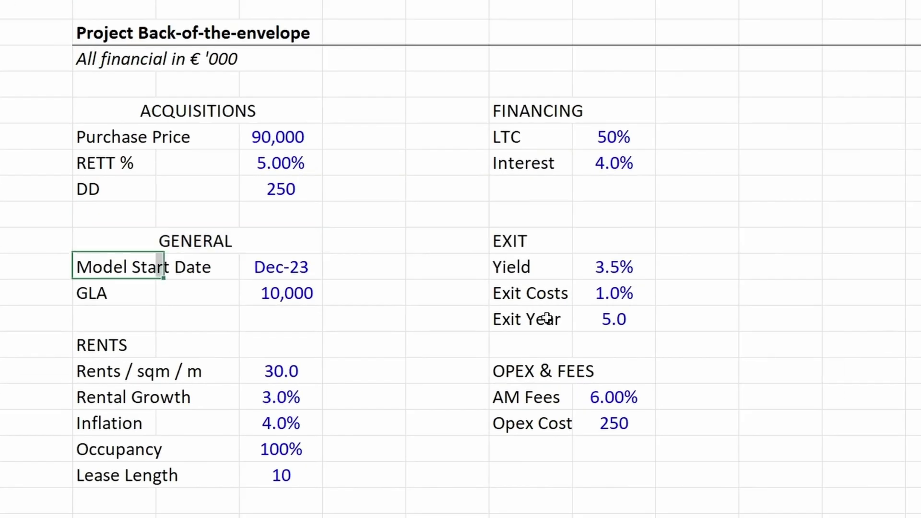
# - Centre the OPEX & FEES, EXIT and FINANCING headings across their blocks with F4
pyautogui.press('Down')
pyautogui.press('Down')
pyautogui.press('Down')
pyautogui.hotkey('shift', 'Right')
pyautogui.hotkey('shift', 'Right')
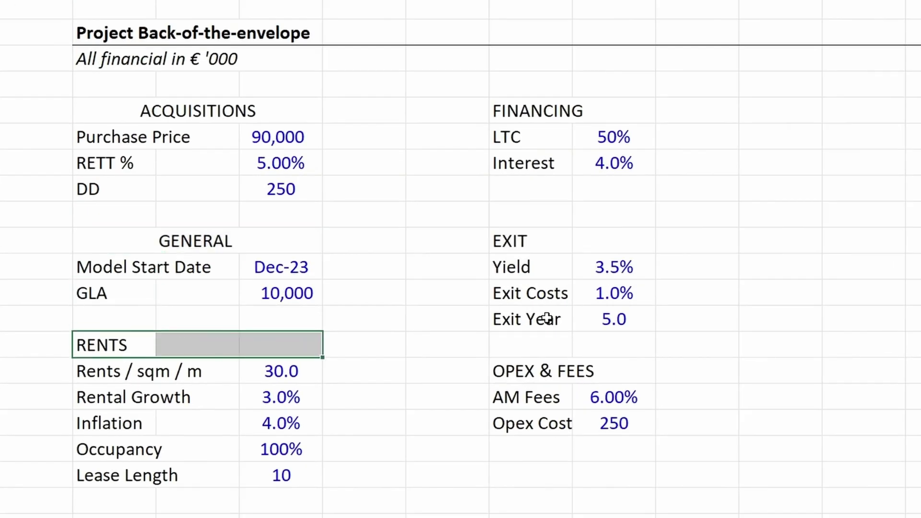
pyautogui.press('F4')
pyautogui.press('Right')
pyautogui.press('Right')
pyautogui.press('Right')
pyautogui.press('Right')
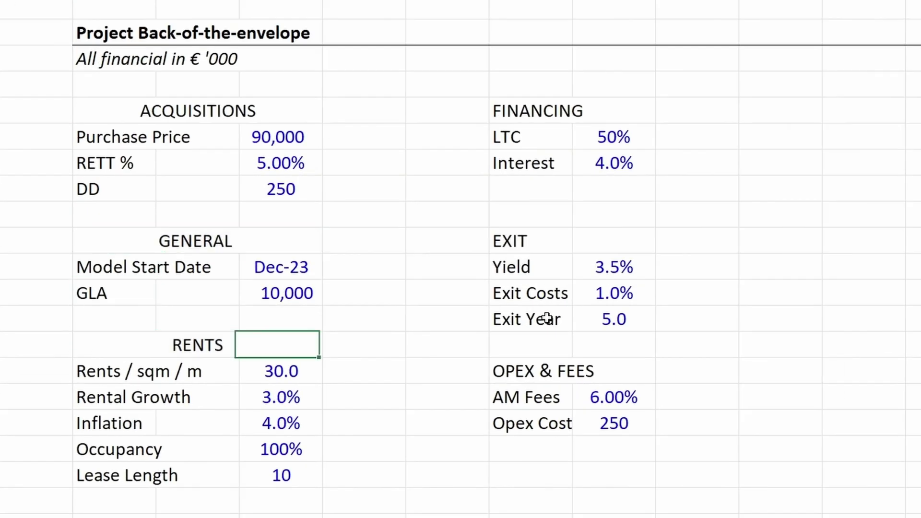
pyautogui.press('Down')
pyautogui.hotkey('shift', 'Right')
pyautogui.press('F4')
pyautogui.press('Up')
pyautogui.press('Up')
pyautogui.press('Up')
pyautogui.press('Up')
pyautogui.press('Up')
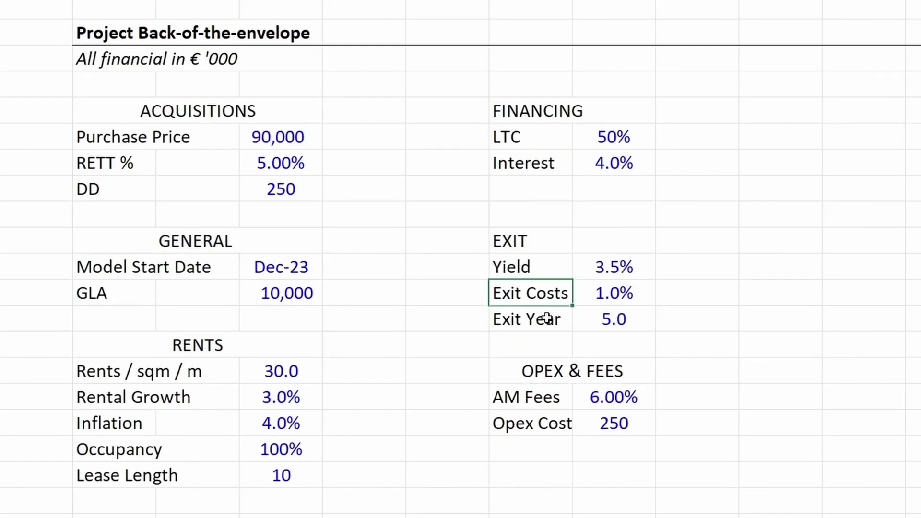
pyautogui.hotkey('shift', 'Right')
pyautogui.press('F4')
pyautogui.press('Up')
pyautogui.press('Up')
pyautogui.press('Up')
pyautogui.press('Up')
pyautogui.press('Up')
pyautogui.press('Up')
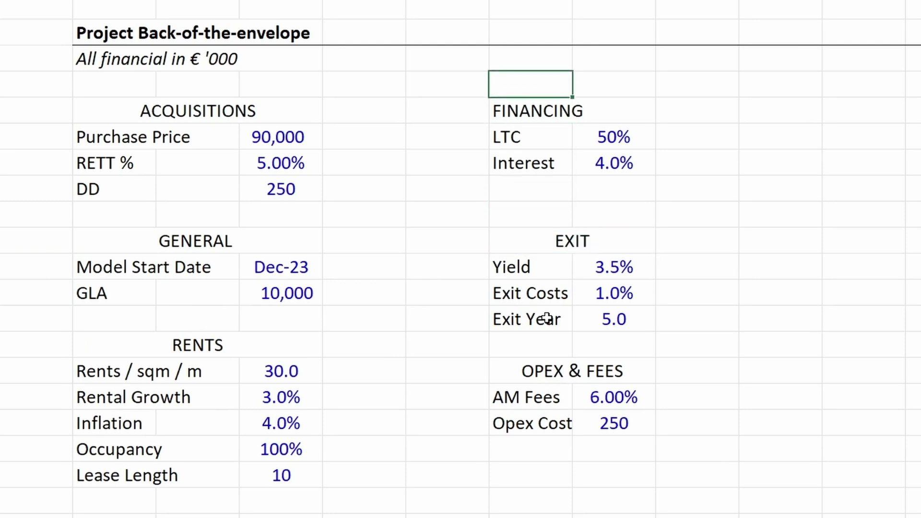
pyautogui.press('Down')
pyautogui.hotkey('shift', 'Right')
pyautogui.press('F4')
# - Add an outside border around the FINANCING block, then repeat it on EXIT, ACQUISITIONS and the rest
pyautogui.hotkey('shift', 'Down')
pyautogui.hotkey('shift', 'Down')
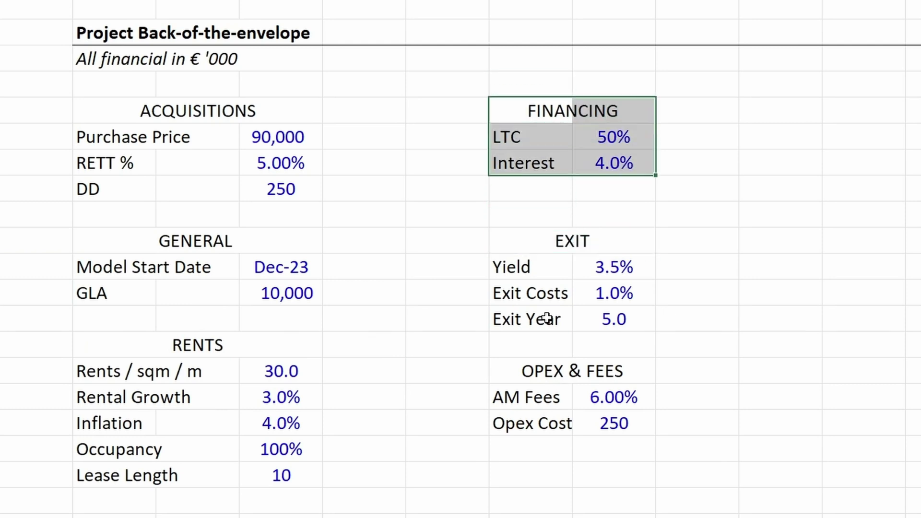
pyautogui.hotkey('alt', 'h')
pyautogui.press('b')
pyautogui.press('s')
pyautogui.press('Down')
pyautogui.press('Down')
pyautogui.press('Down')
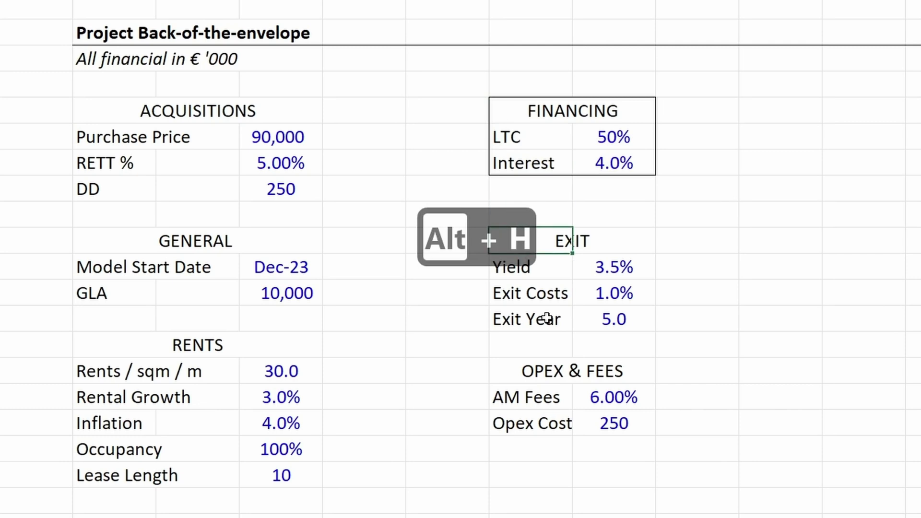
pyautogui.hotkey('shift', 'Down')
pyautogui.hotkey('shift', 'Down')
pyautogui.hotkey('shift', 'Down')
pyautogui.hotkey('shift', 'Right')
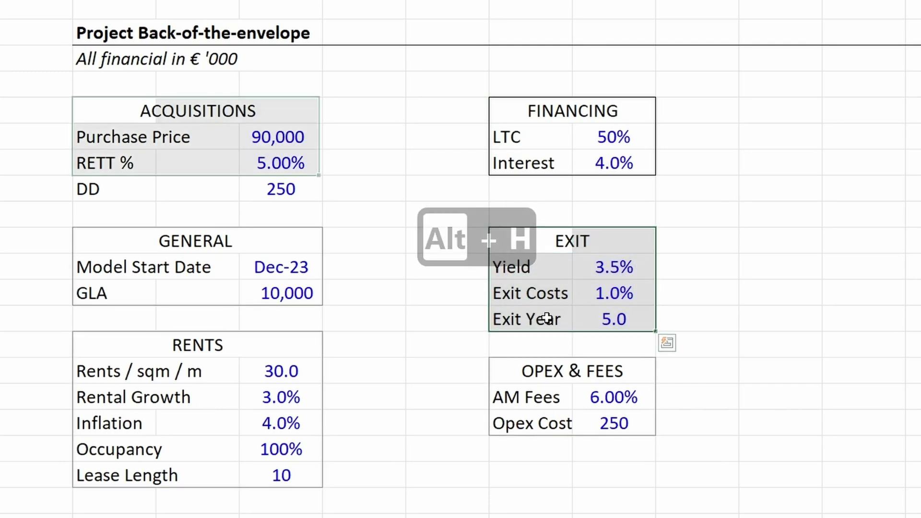
pyautogui.hotkey('shift', 'Down')
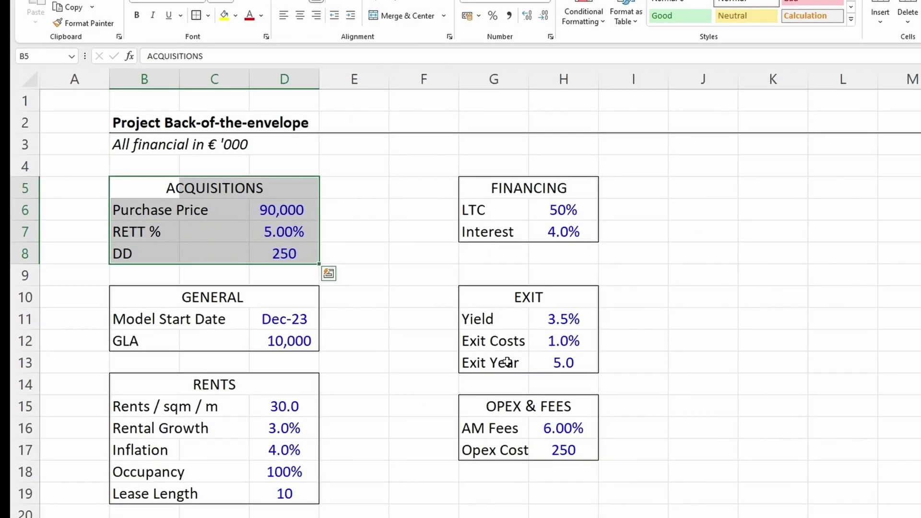
# - Give the ACQUISITIONS heading B5:D5 a single accounting underline and light grey fill
pyautogui.press('Up')
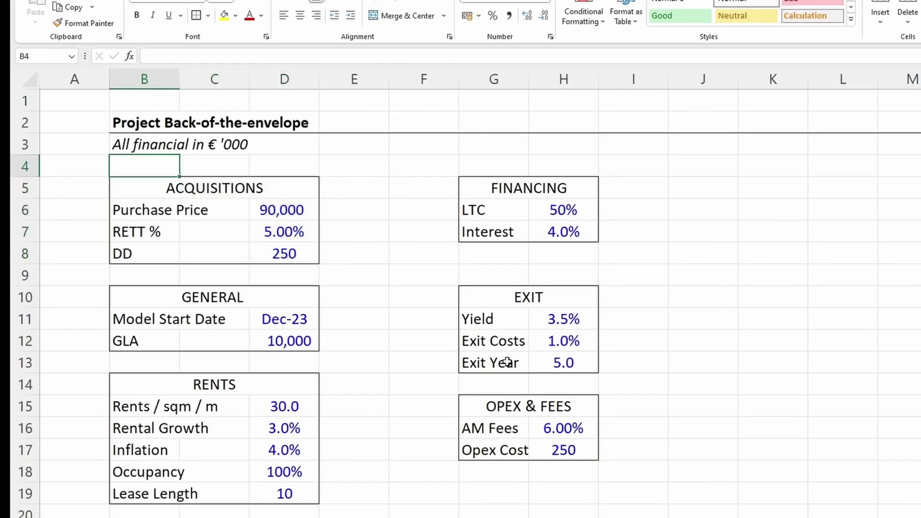
pyautogui.press('Down')
pyautogui.hotkey('shift', 'Right')
pyautogui.hotkey('shift', 'Right')
pyautogui.hotkey('ctrl', '1')
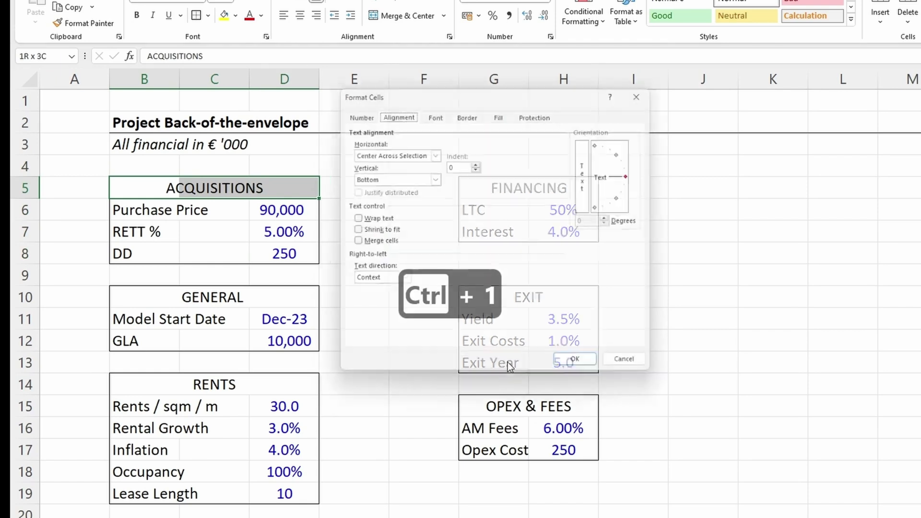
pyautogui.hotkey('ctrl', 'Tab')
pyautogui.hotkey('alt', 'u')
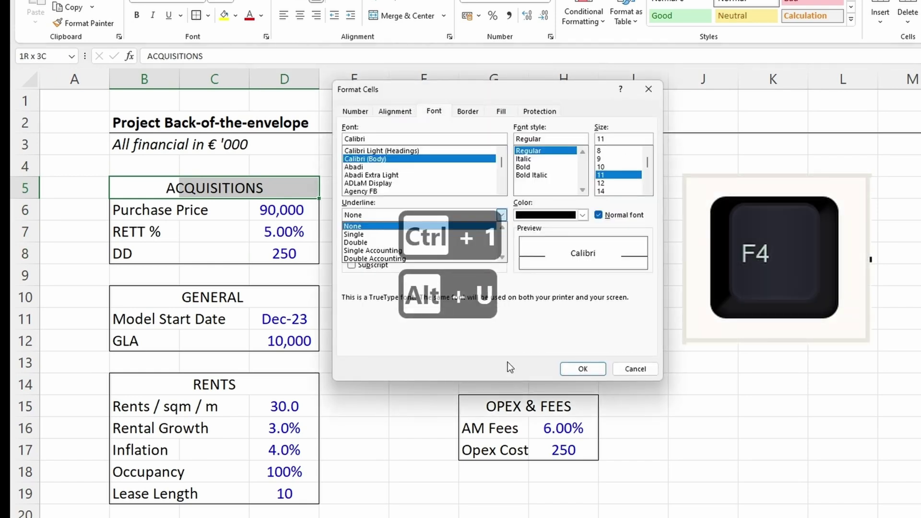
pyautogui.press('Down')
pyautogui.press('Down')
pyautogui.press('Down')
pyautogui.press('Return')
pyautogui.press('Return')
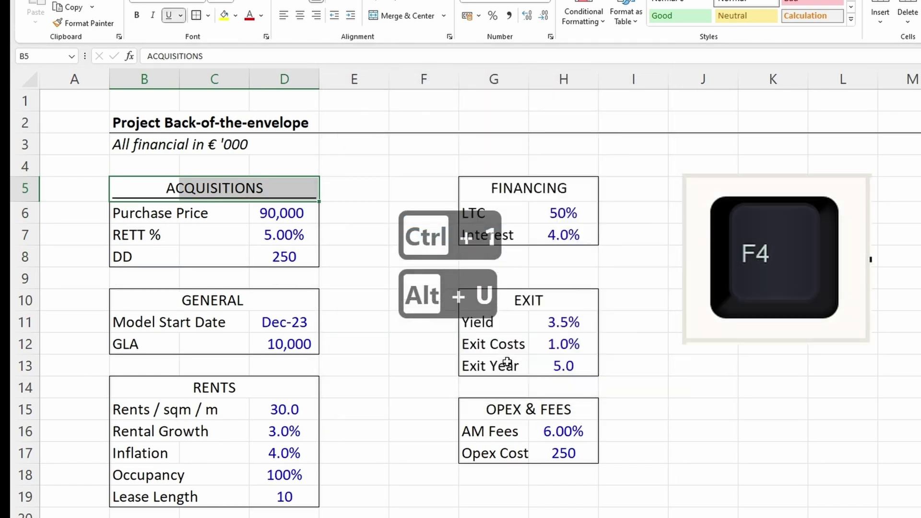
pyautogui.hotkey('alt', 'h')
pyautogui.press('h')
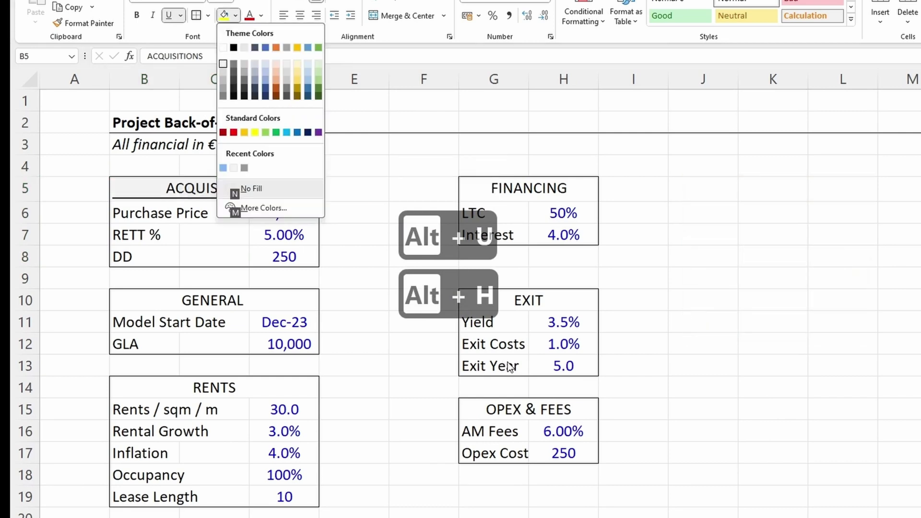
pyautogui.press('Up')
pyautogui.press('Return')
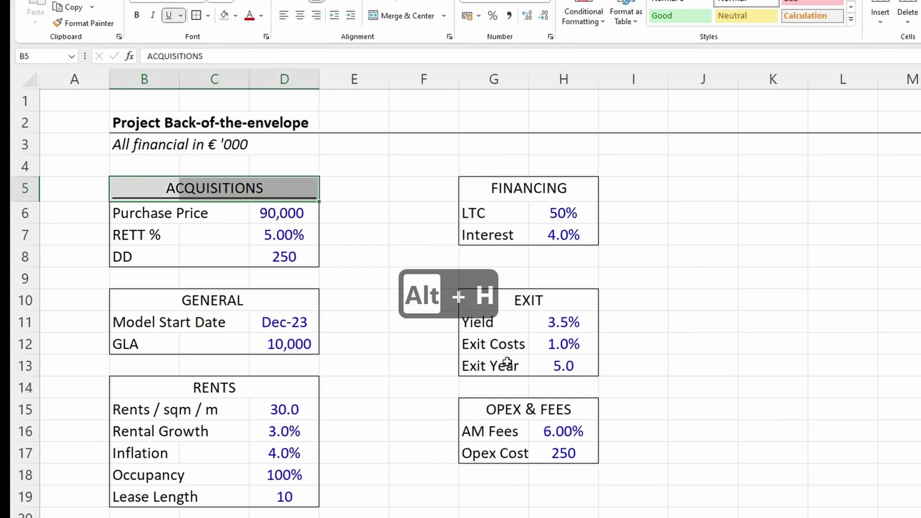
# - Copy the heading format and paste formats onto the GENERAL and RENTS headings
pyautogui.hotkey('ctrl', 'c')
pyautogui.press('Down')
pyautogui.press('Down')
pyautogui.press('Down')
pyautogui.press('Down')
pyautogui.press('Down')
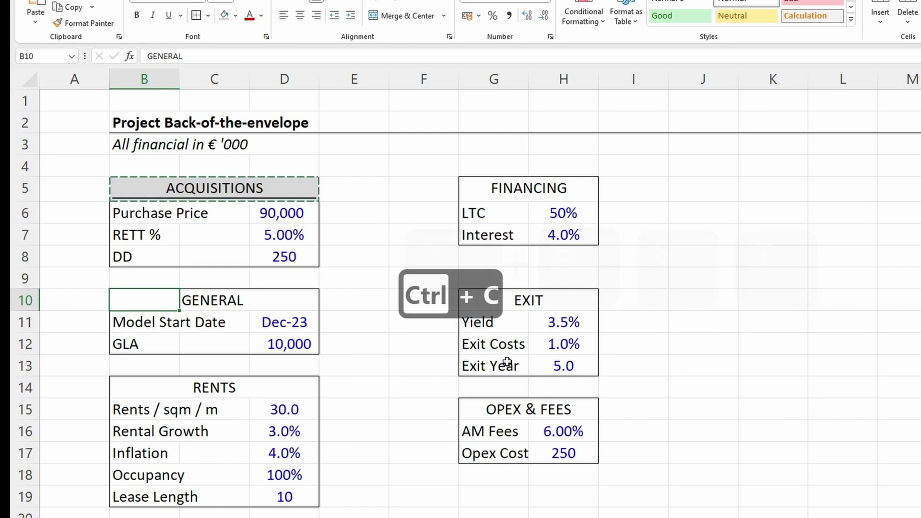
pyautogui.hotkey('alt', 'e')
pyautogui.press('s')
pyautogui.press('t')
pyautogui.press('Return')
pyautogui.press('Down')
pyautogui.press('Down')
pyautogui.press('Down')
pyautogui.press('Down')
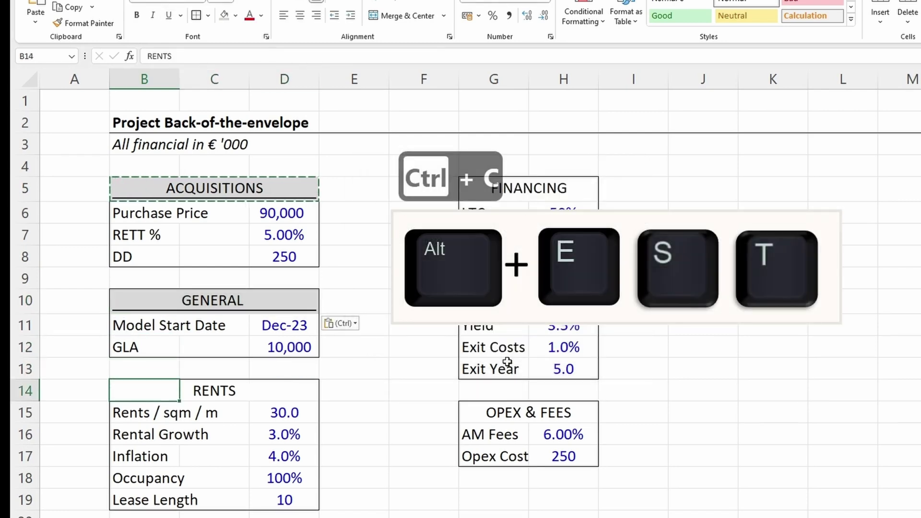
pyautogui.press('Escape')
pyautogui.press('Up')
pyautogui.press('Up')
pyautogui.press('Up')
pyautogui.press('Up')
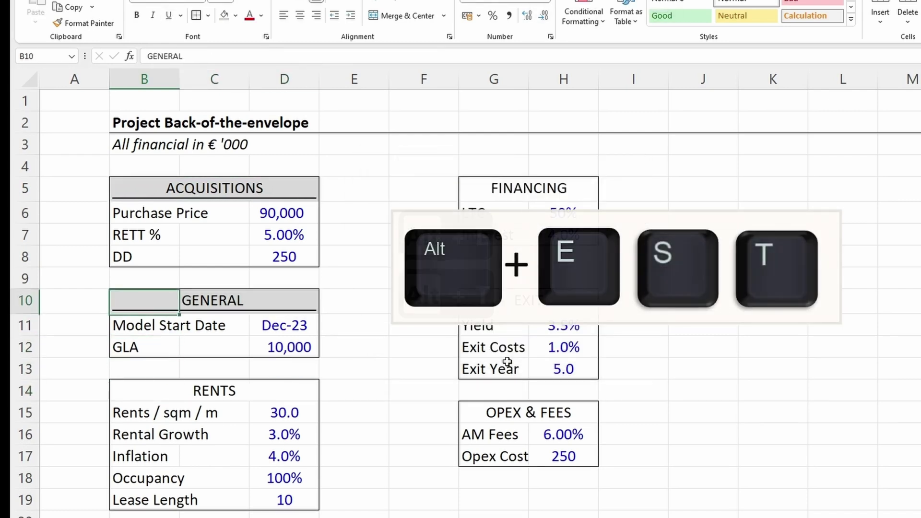
pyautogui.hotkey('ctrl', 'c')
pyautogui.press('Down')
pyautogui.press('Down')
pyautogui.press('Down')
pyautogui.press('Down')
pyautogui.press('Down')
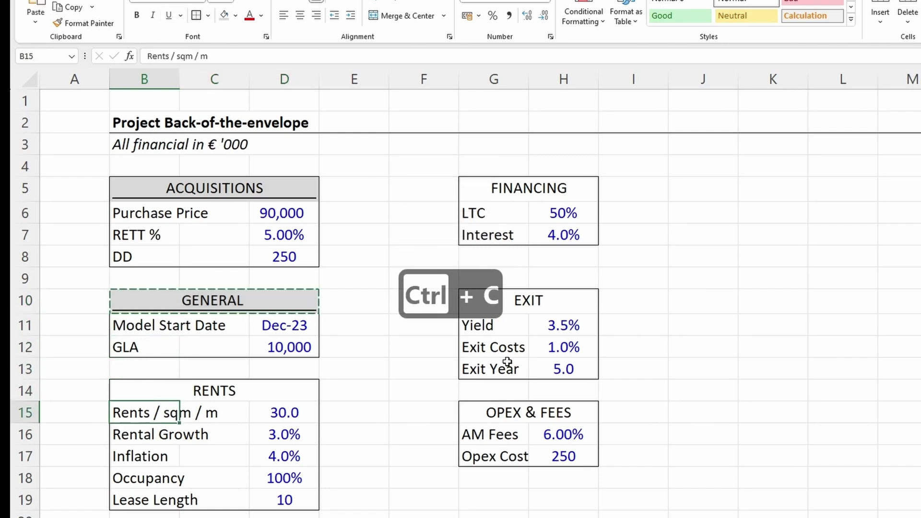
pyautogui.press('Up')
pyautogui.hotkey('shift', 'Right')
pyautogui.hotkey('shift', 'Right')
pyautogui.hotkey('alt', 'e')
pyautogui.press('s')
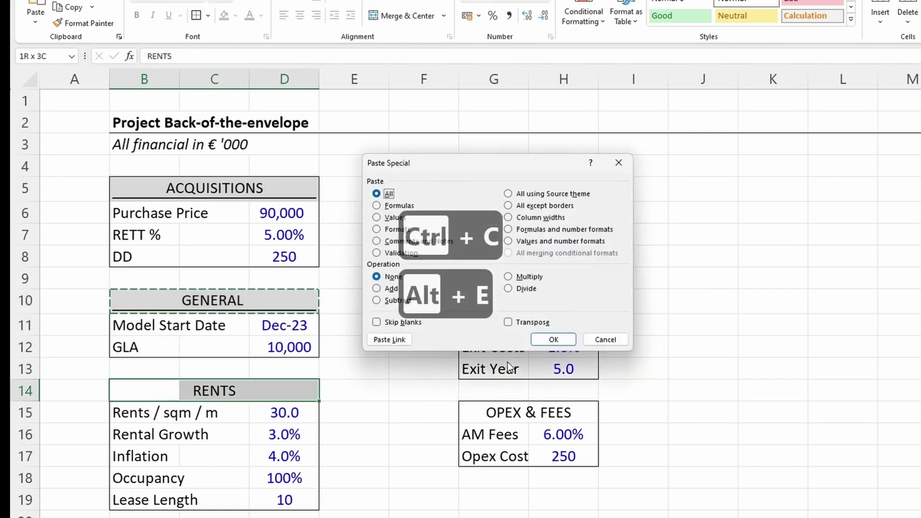
pyautogui.press('t')
pyautogui.press('Return')
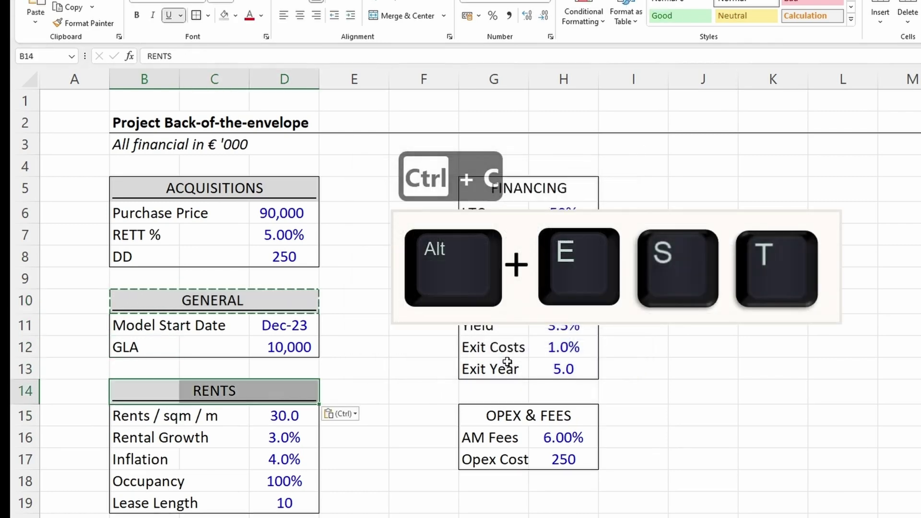
# - Apply the same heading format to the OPEX & FEES, EXIT and FINANCING headings
pyautogui.press('Right')
pyautogui.press('Right')
pyautogui.press('Down')
pyautogui.press('Down')
pyautogui.press('Right')
pyautogui.press('Up')
pyautogui.hotkey('shift', 'Right')
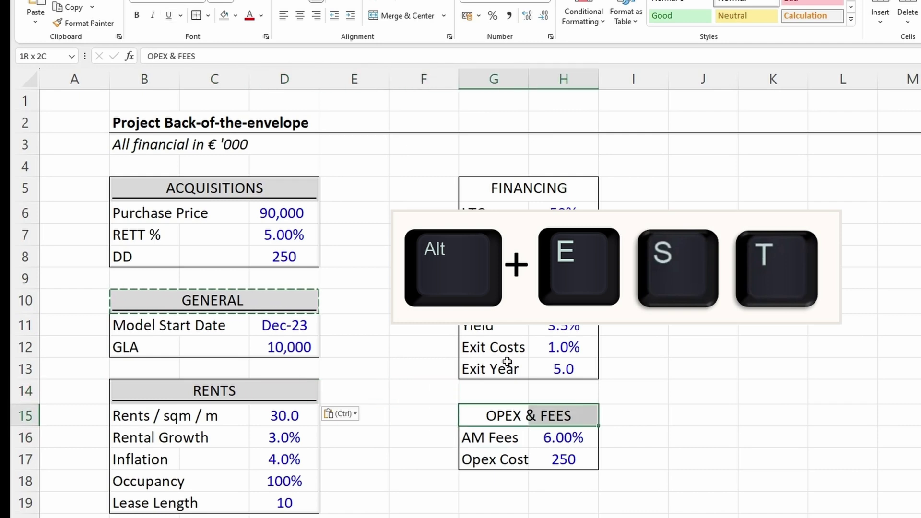
pyautogui.press('Up')
pyautogui.press('Up')
pyautogui.press('Up')
pyautogui.press('Up')
pyautogui.press('Up')
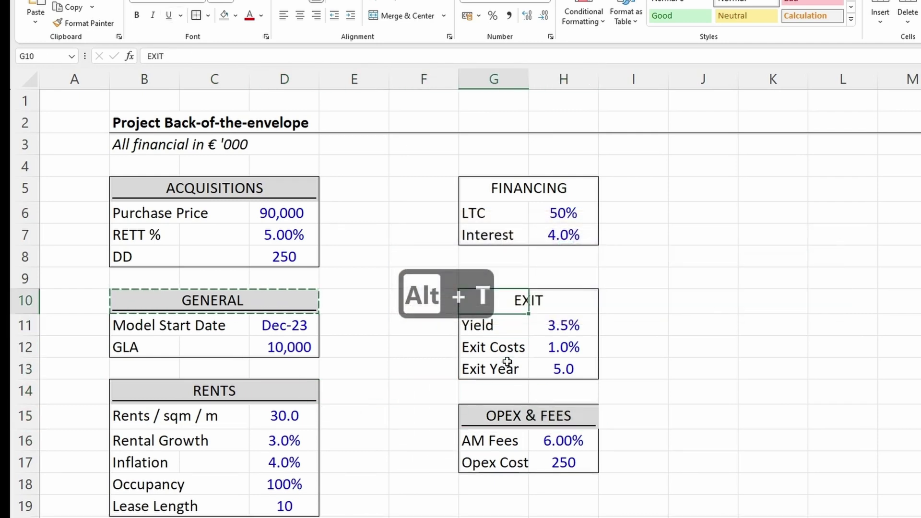
pyautogui.press('F4')
pyautogui.press('Up')
pyautogui.press('Up')
pyautogui.press('Up')
pyautogui.press('Up')
pyautogui.press('Up')
pyautogui.hotkey('shift', 'Right')
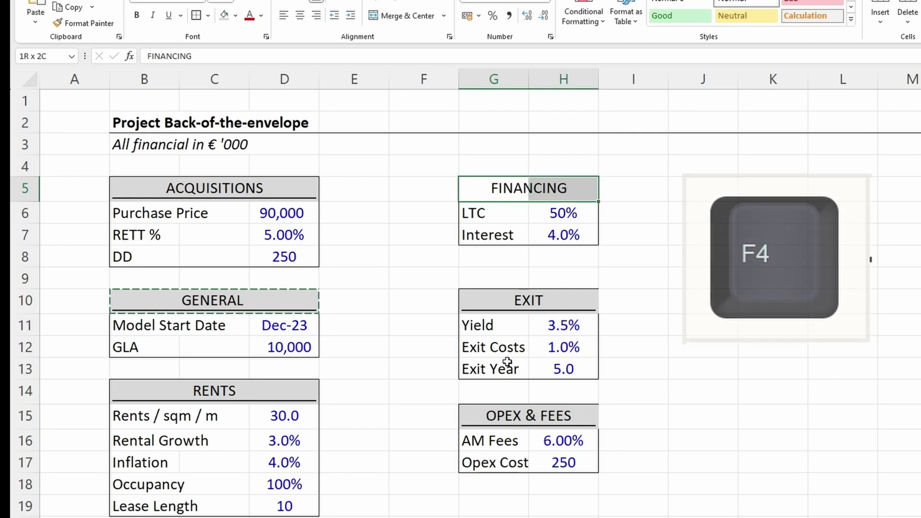
pyautogui.press('F4')
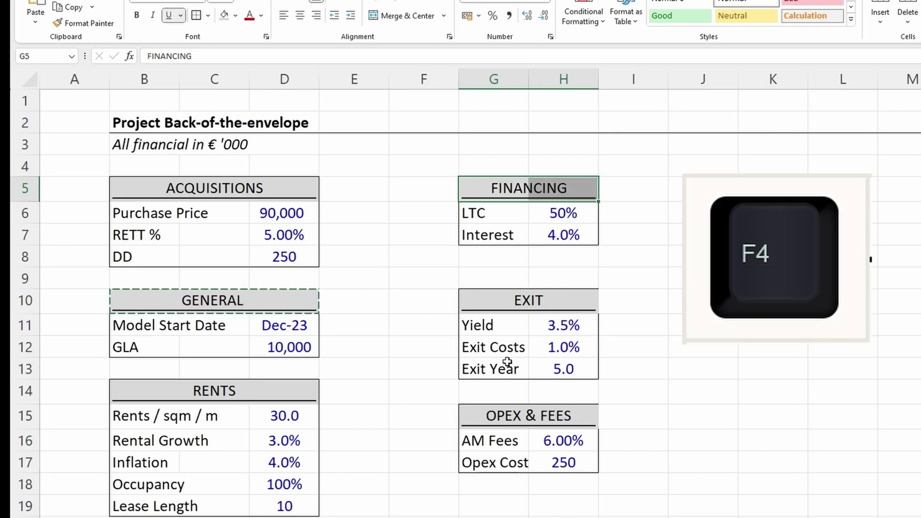
pyautogui.press('Left')
pyautogui.press('Left')
pyautogui.press('Left')
pyautogui.press('Down')
pyautogui.press('Down')
pyautogui.press('Down')
pyautogui.press('Down')
pyautogui.press('Down')
pyautogui.press('Down')
pyautogui.press('Down')
pyautogui.press('Down')
pyautogui.press('Down')
pyautogui.press('Down')
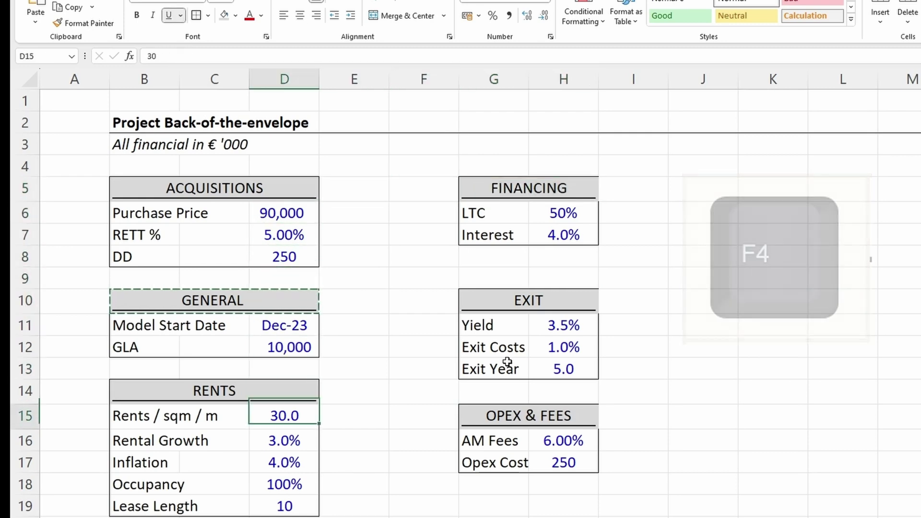
pyautogui.press('Down')
pyautogui.press('Down')
pyautogui.press('Right')
# - Widen columns B through N to one equal width, then switch to the TASK sheet
pyautogui.press('Up')
pyautogui.press('Up')
pyautogui.press('Right')
pyautogui.press('Up')
pyautogui.press('Up')
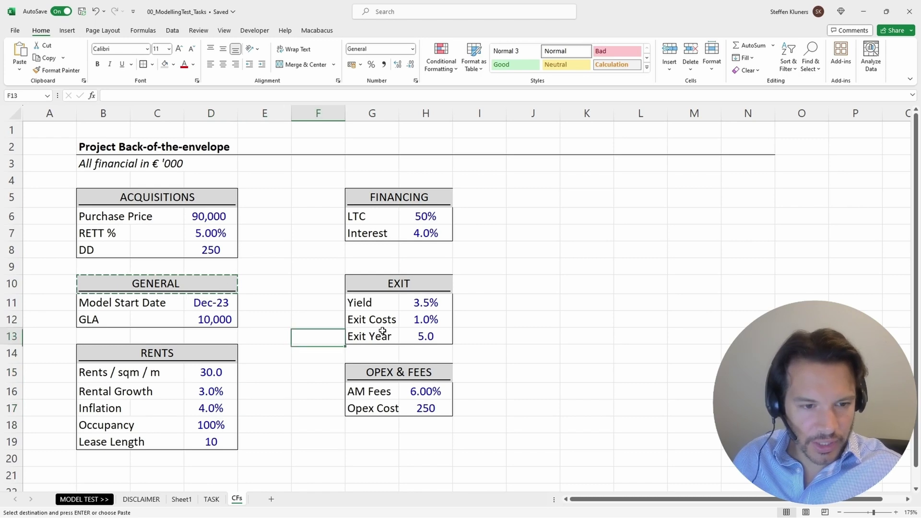
pyautogui.moveTo(121, 108)
pyautogui.mouseDown()
pyautogui.moveTo(793, 113)
pyautogui.moveTo(785, 112)
pyautogui.mouseUp()
pyautogui.click(591, 244)
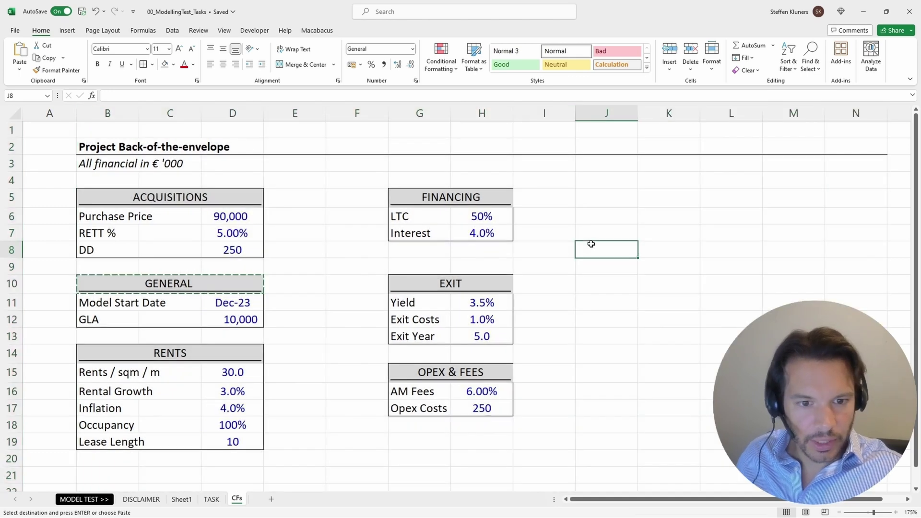
pyautogui.press('Left')
pyautogui.press('Left')
pyautogui.press('Left')
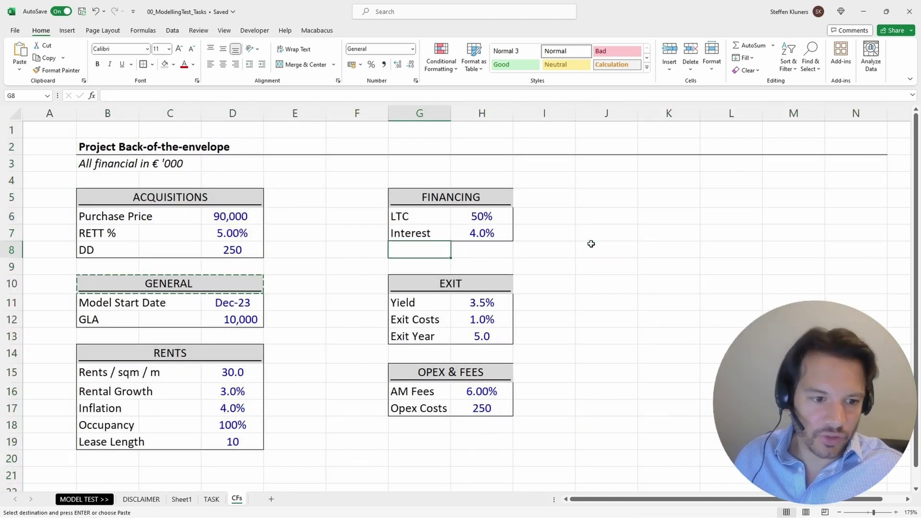
pyautogui.hotkey('ctrl', 'pageup')
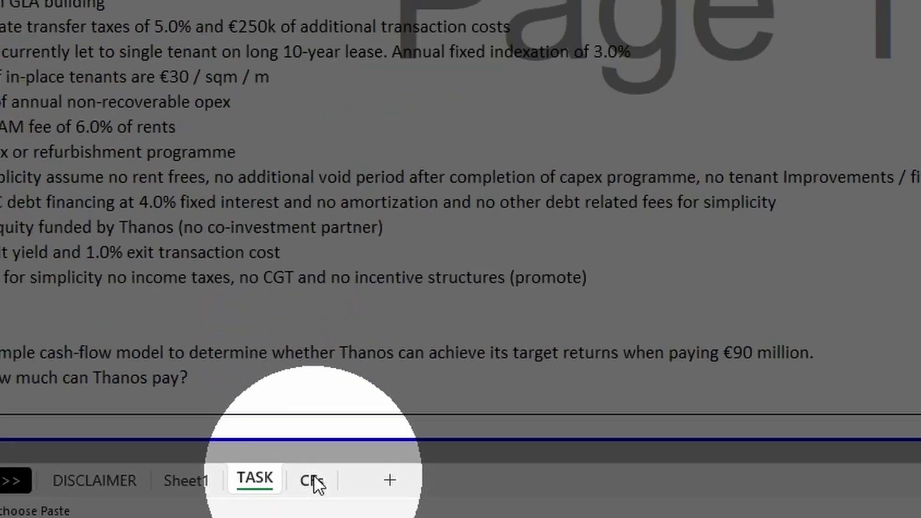
# - Return to the CFs sheet from the TASK brief
pyautogui.click(355, 468)
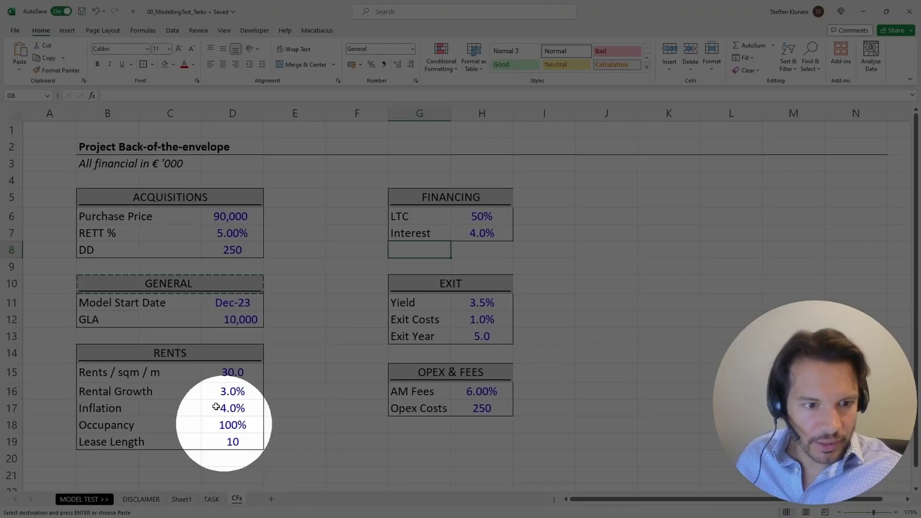